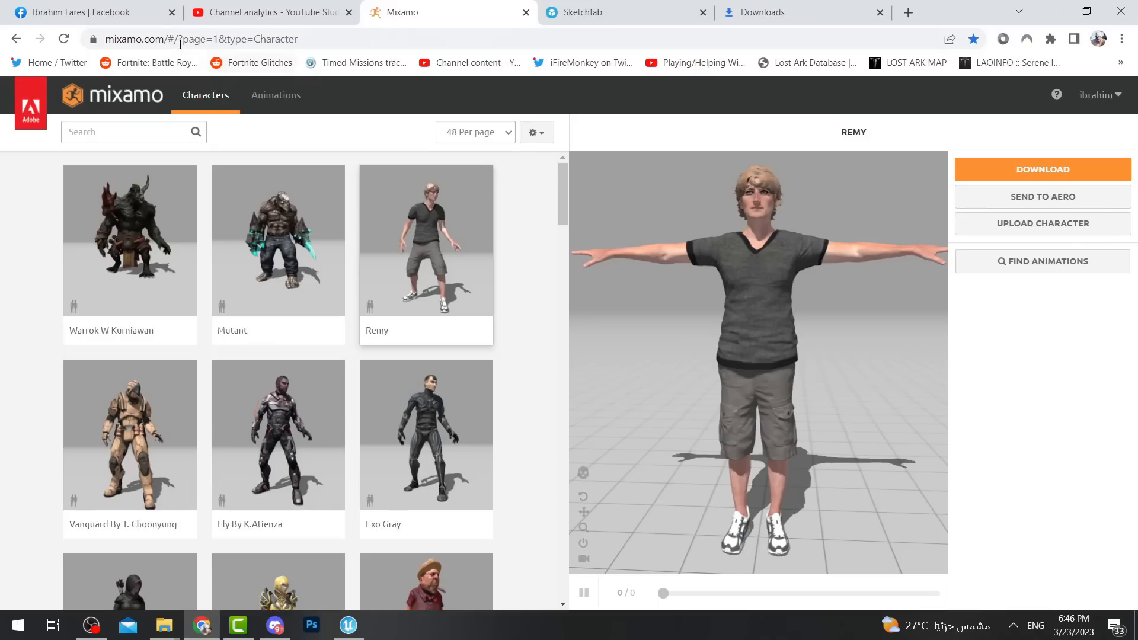
Look through the Mixamo character library and view the character upload dialog.
drag(169, 38, 104, 40)
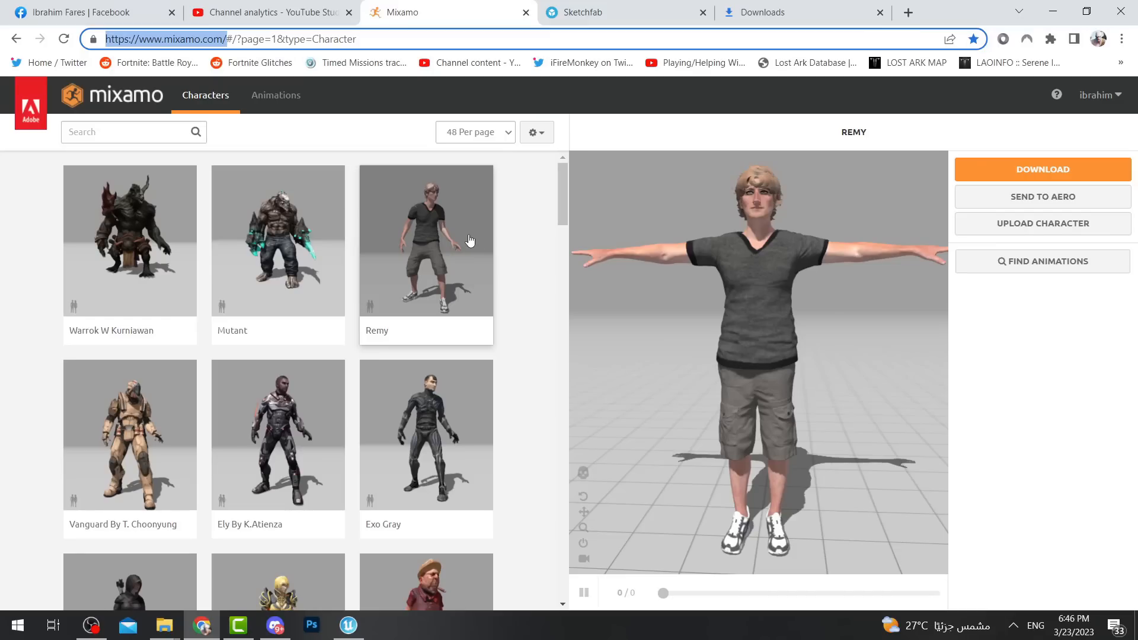
scroll(469, 239, down, 3)
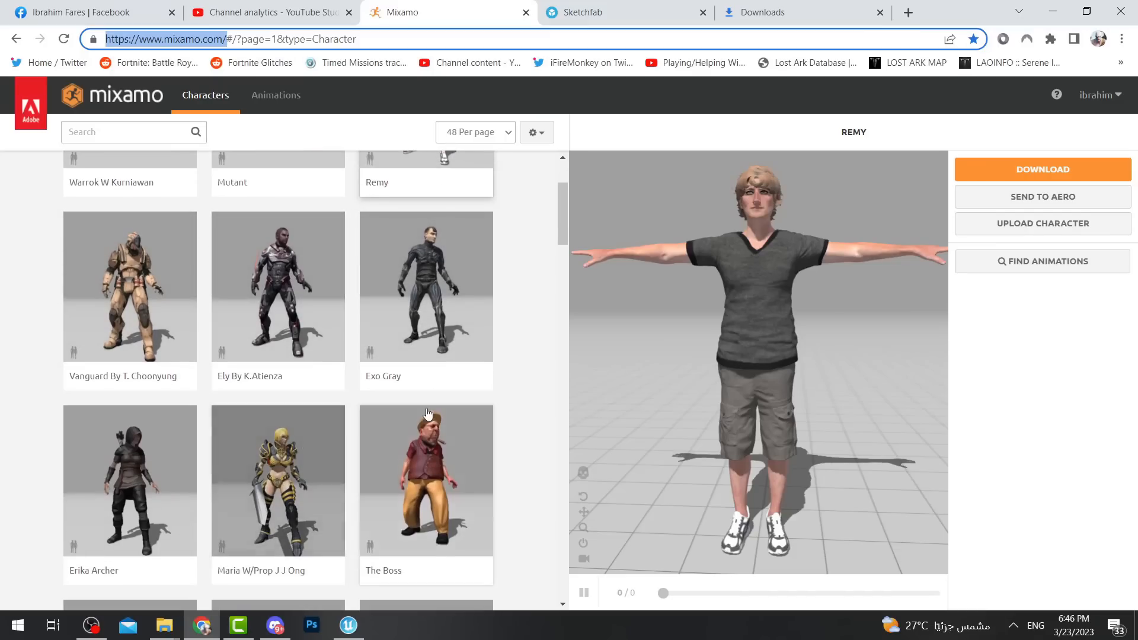
click(1055, 236)
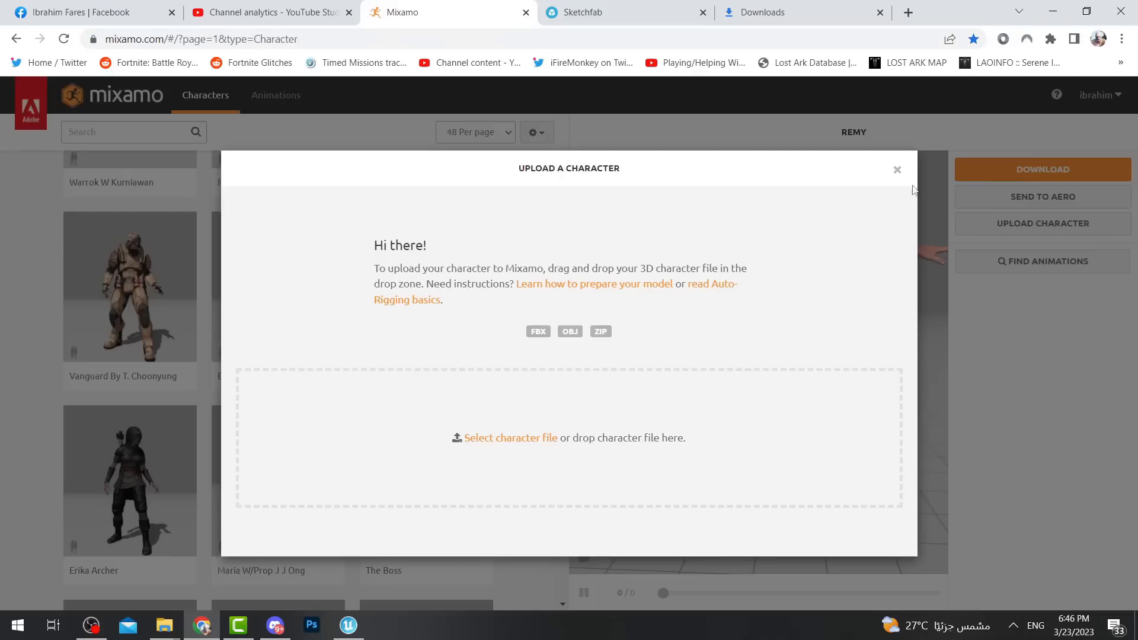
click(898, 172)
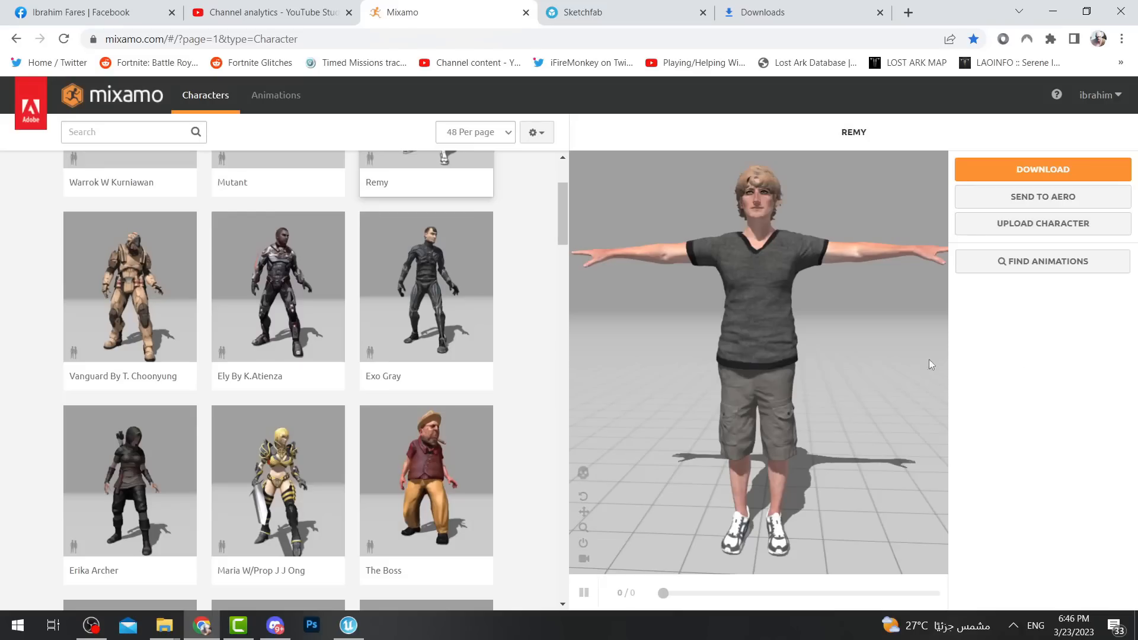
Show the animation library and filter it to the Dance genre.
click(256, 98)
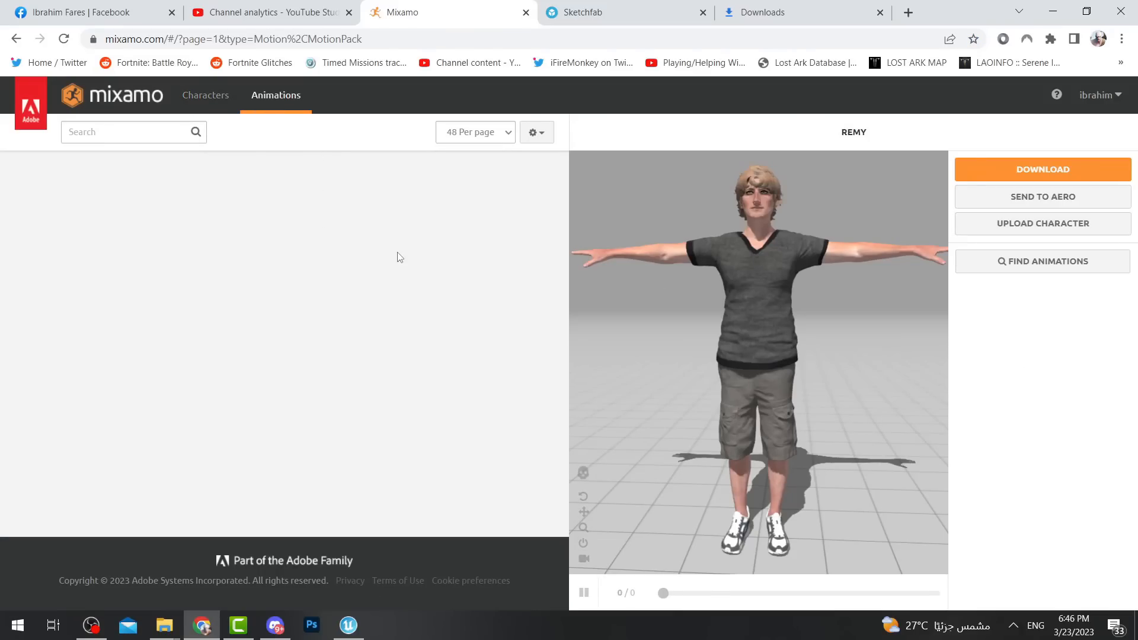
scroll(295, 303, down, 3)
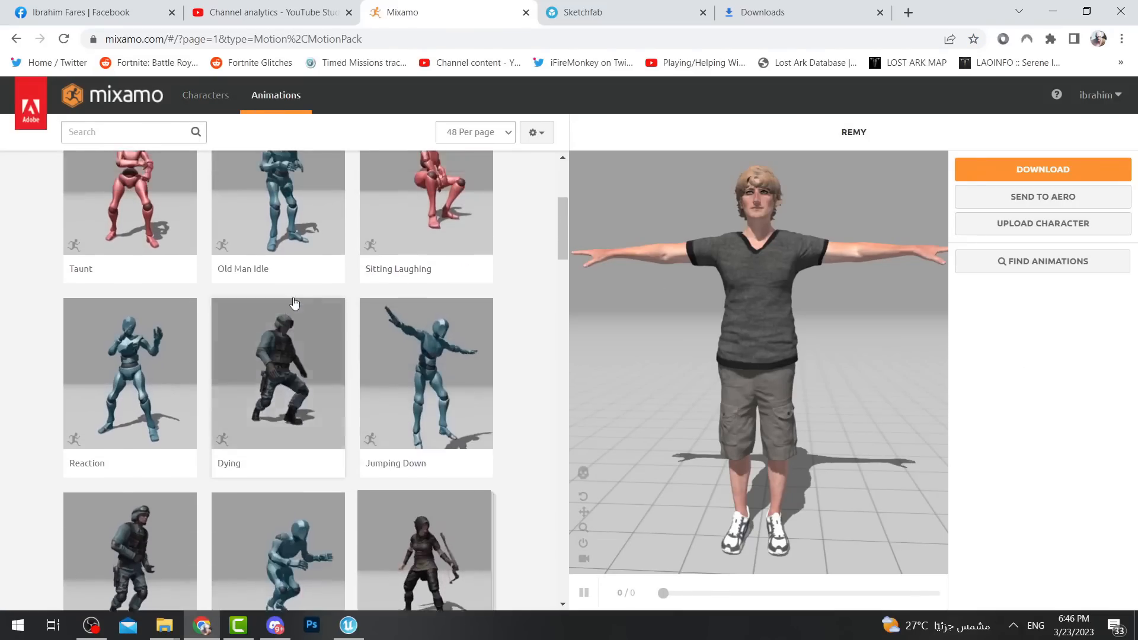
scroll(295, 302, up, 3)
click(137, 132)
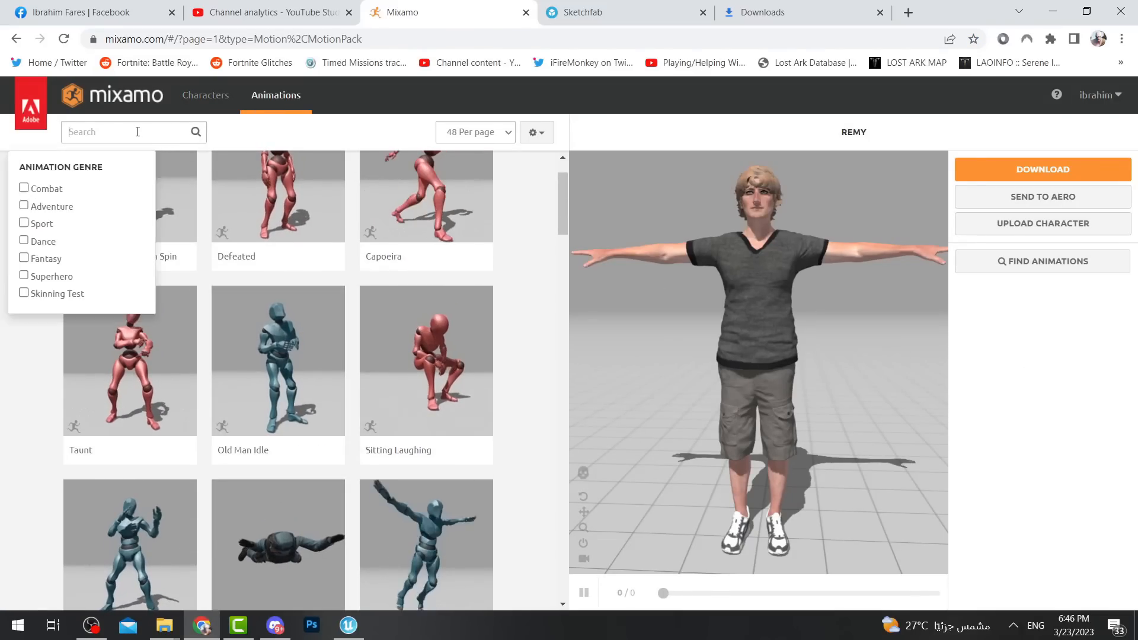
click(44, 241)
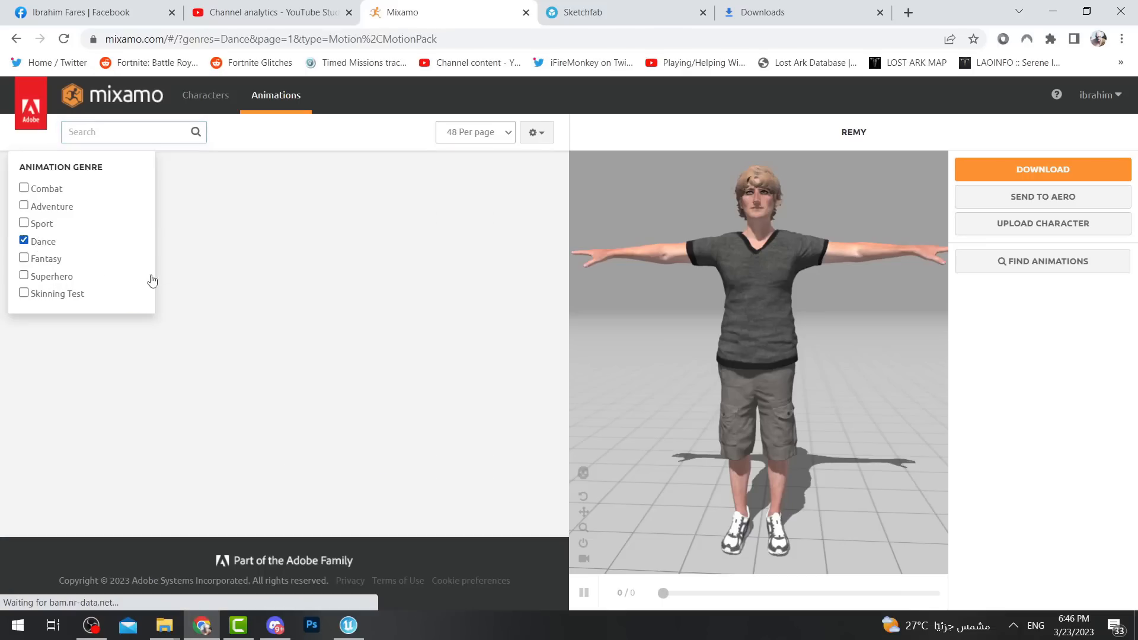
Browse the dance animation previews and return to the start of the list.
scroll(417, 372, down, 5)
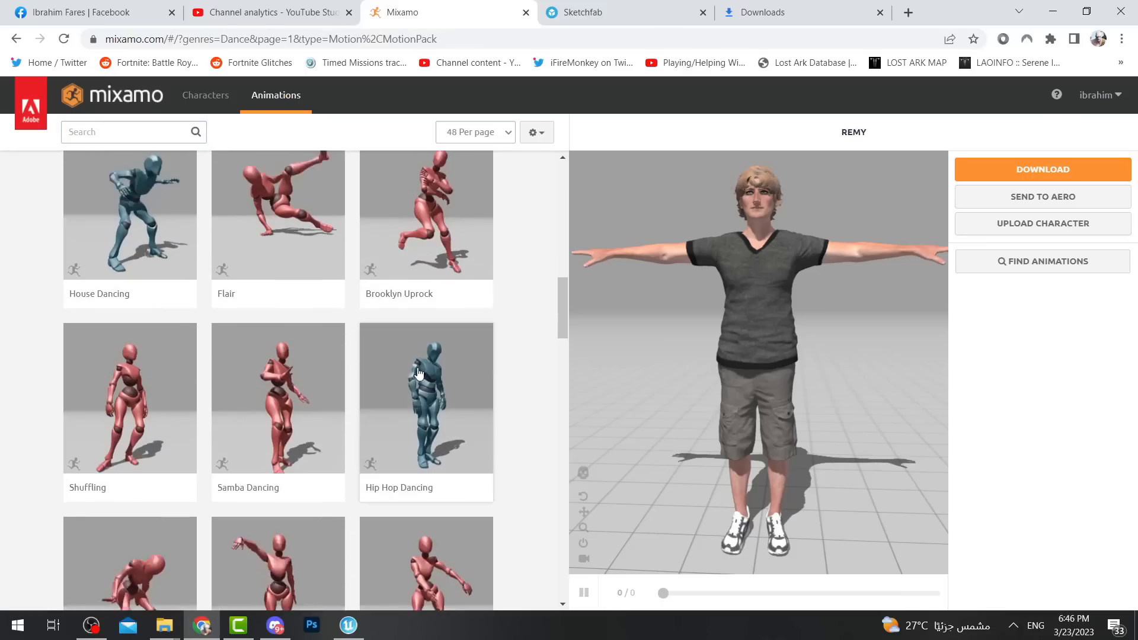
scroll(417, 372, down, 3)
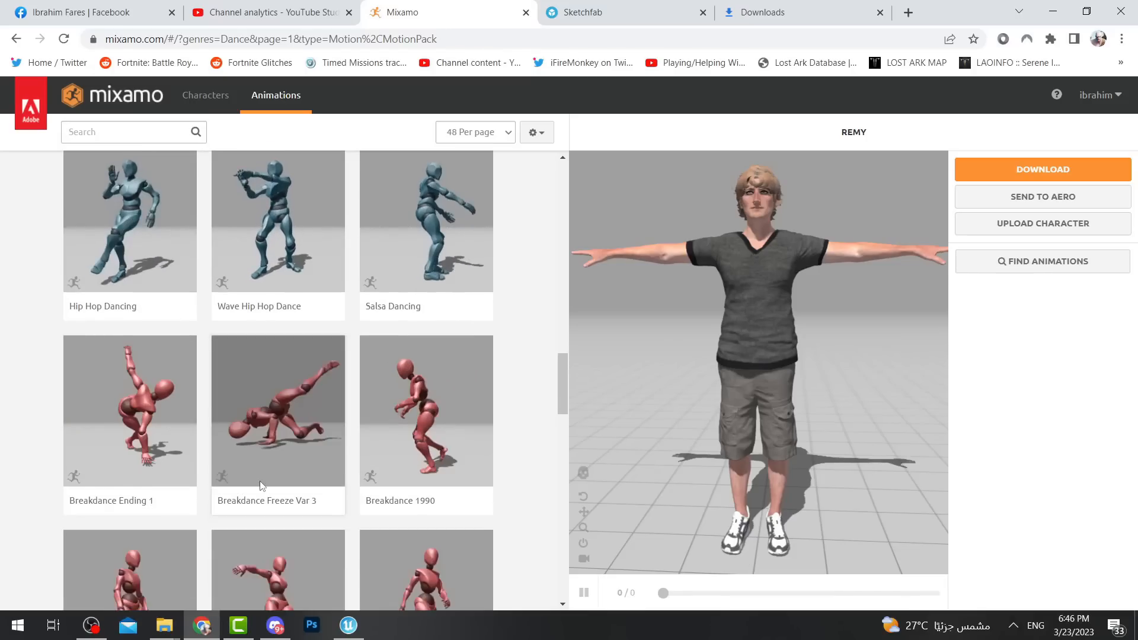
scroll(263, 486, down, 1)
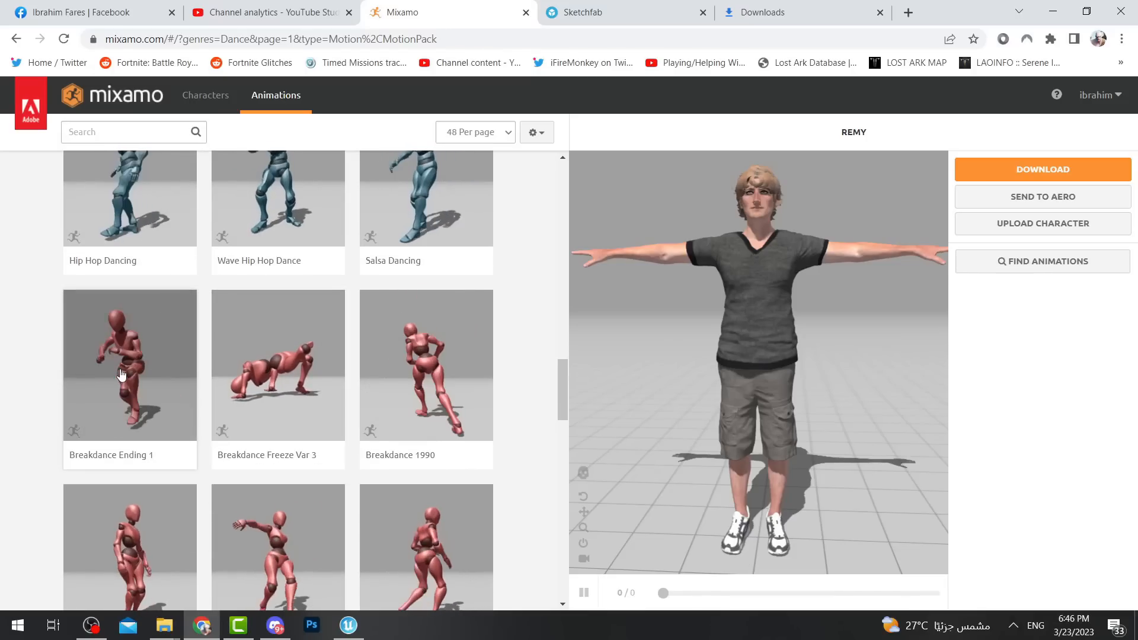
scroll(607, 302, up, 2)
scroll(524, 325, up, 7)
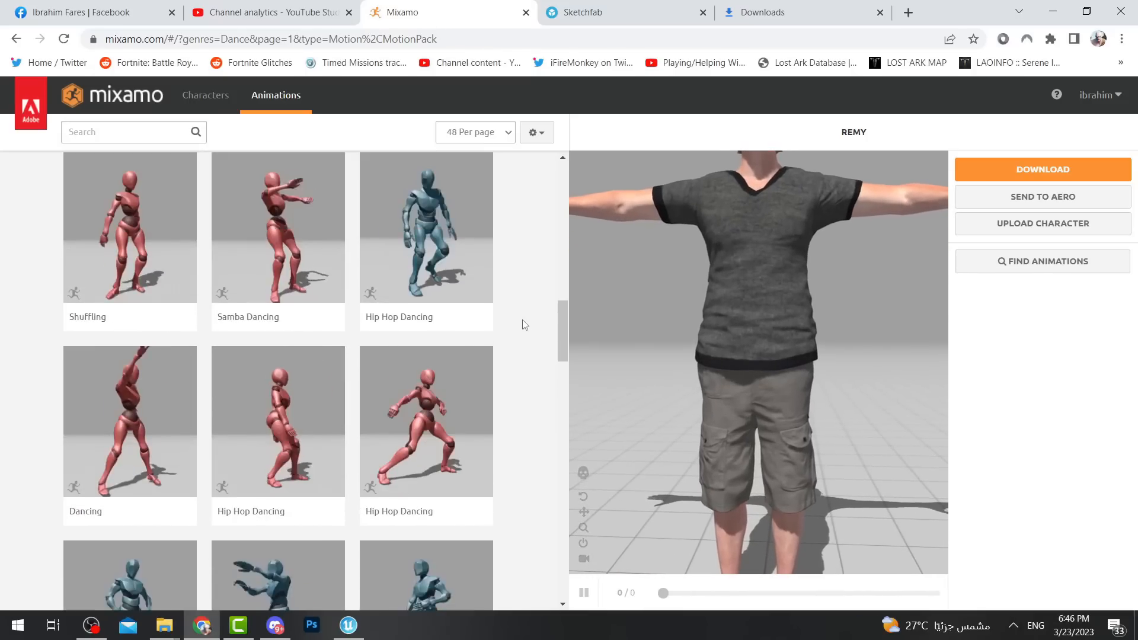
scroll(531, 319, up, 15)
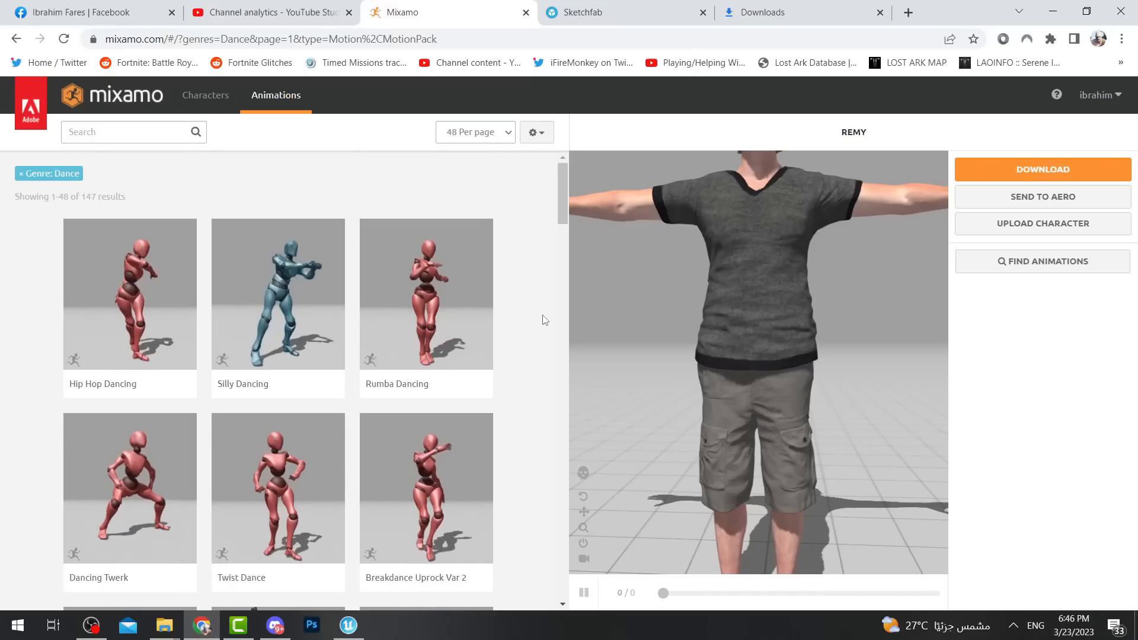
scroll(741, 299, down, 4)
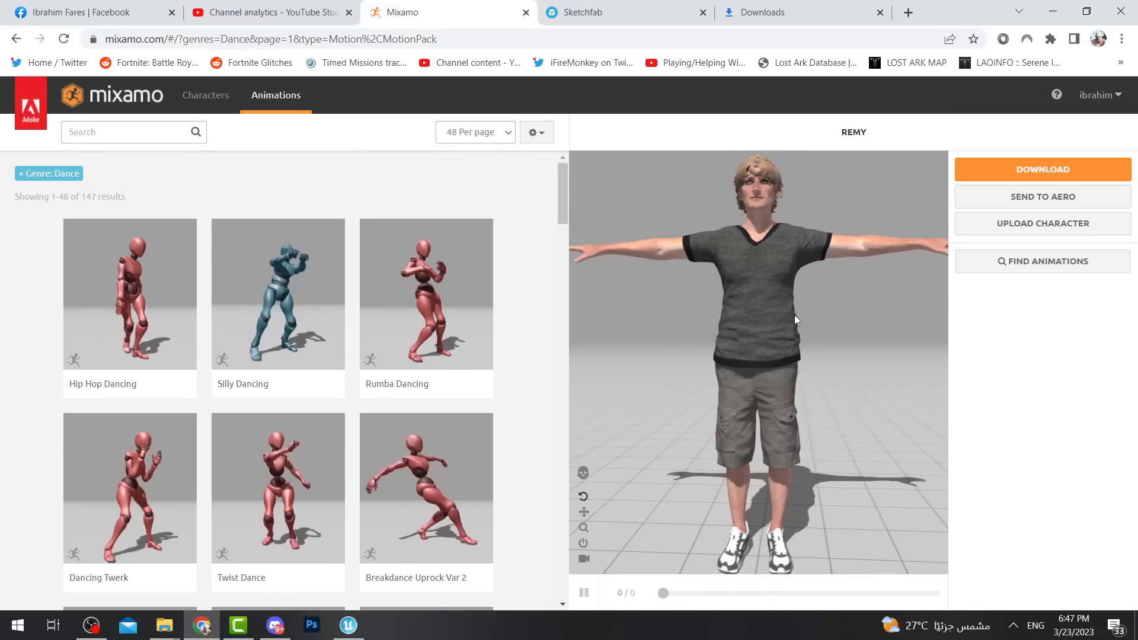
Open the dialog for uploading a character, and check the MyProjectO level in Unreal Editor before returning to Mixamo.
click(957, 226)
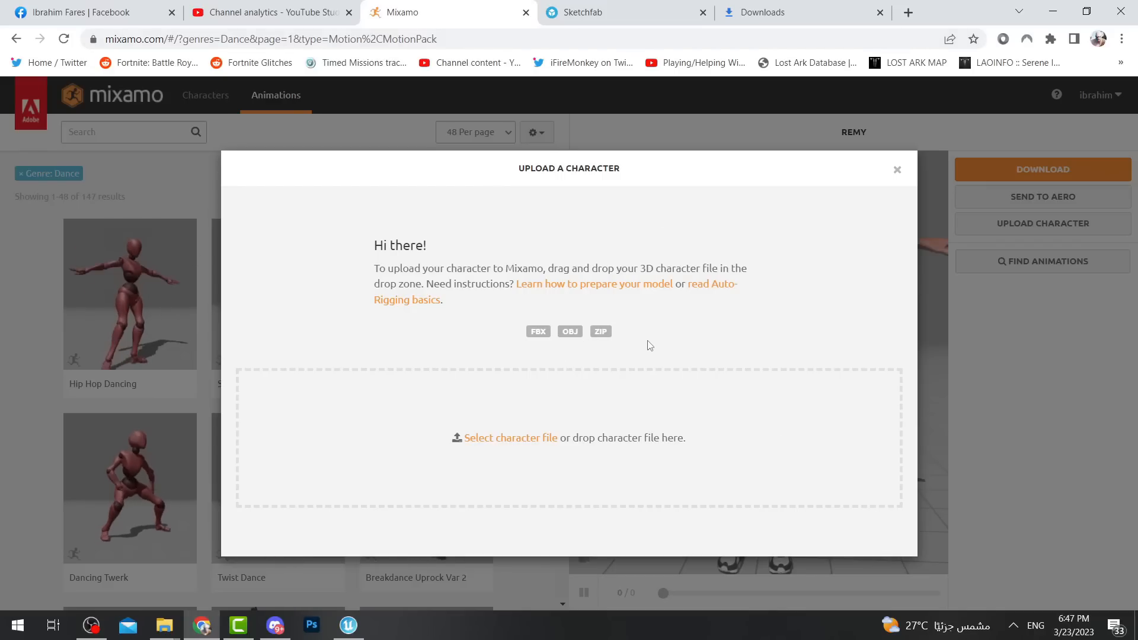
click(349, 625)
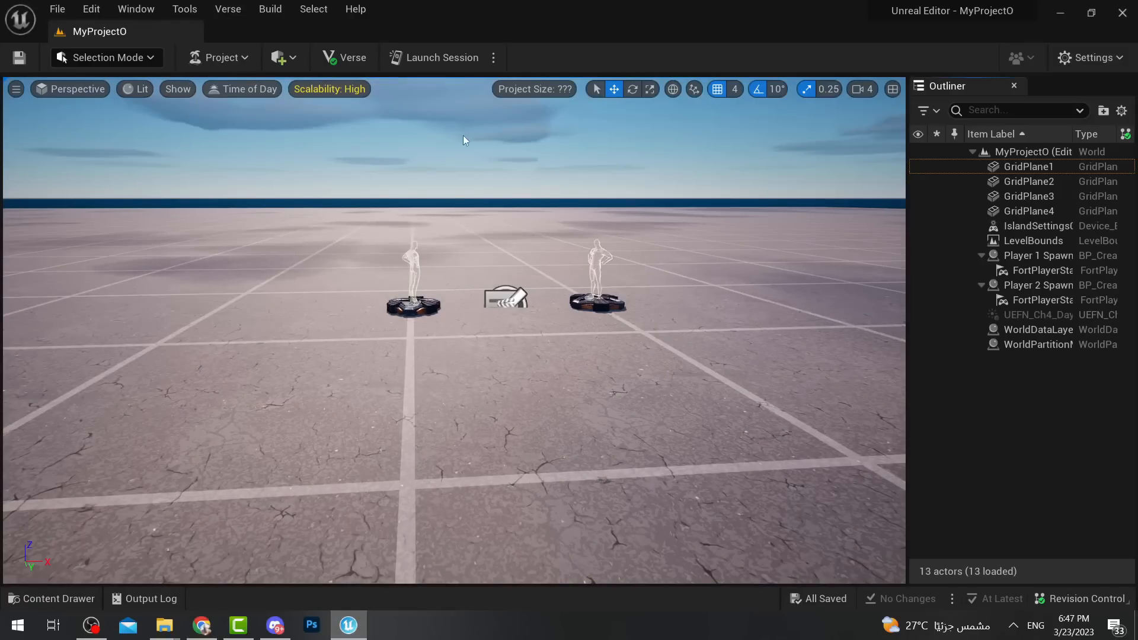
click(359, 630)
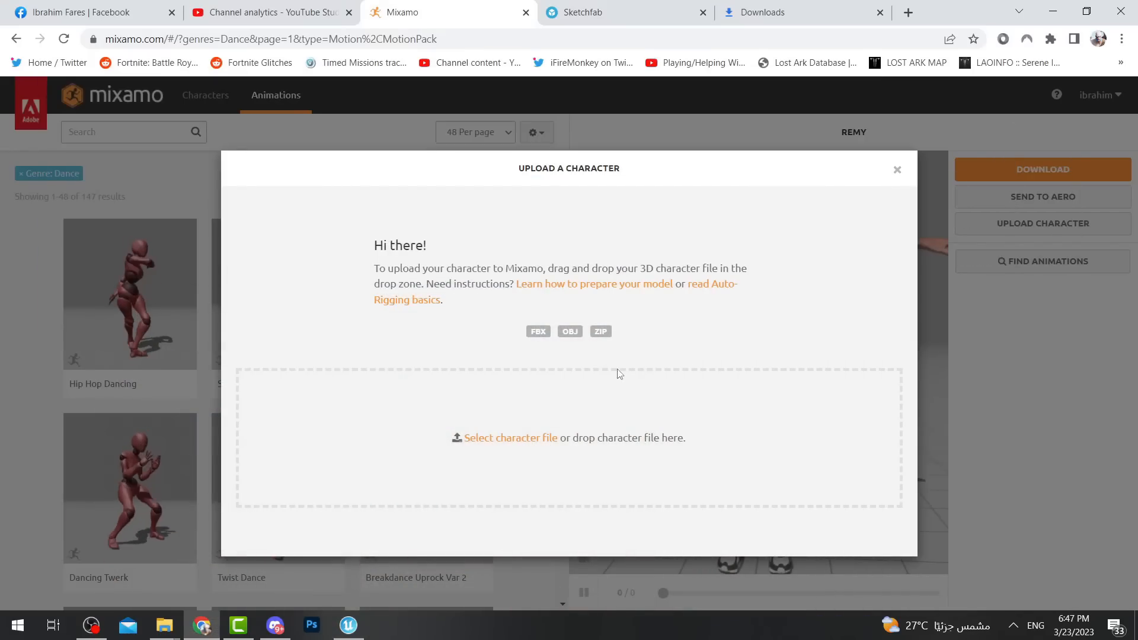
Download the Fortnite: Ruby model from Sketchfab in its original OBJ format as fortnite-ruby.zip.
click(594, 19)
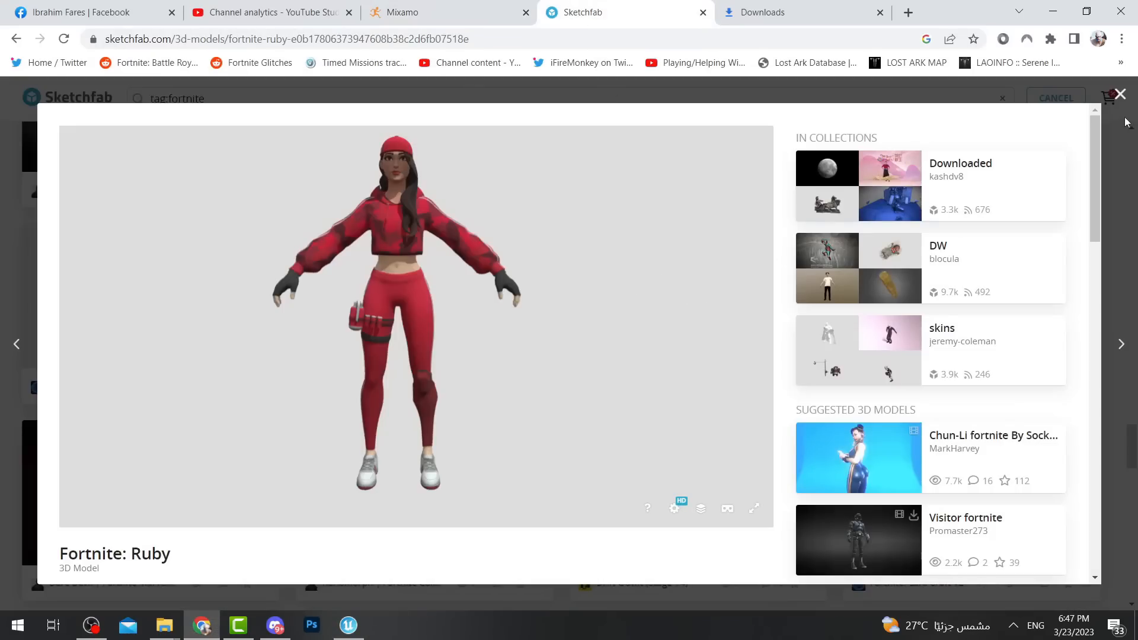
click(1120, 95)
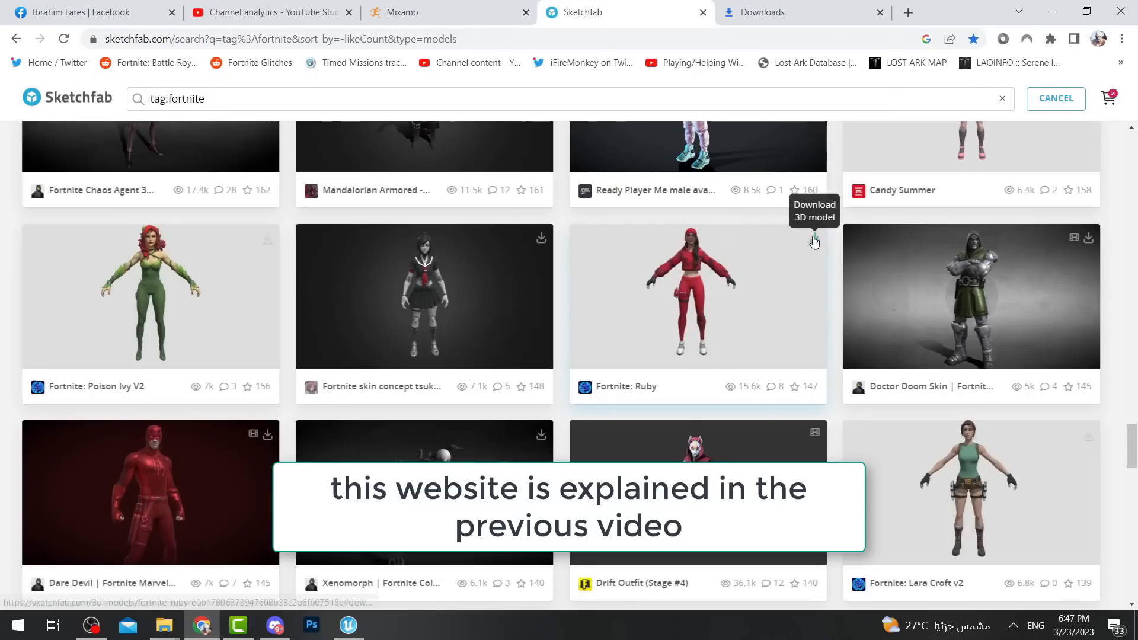
click(815, 239)
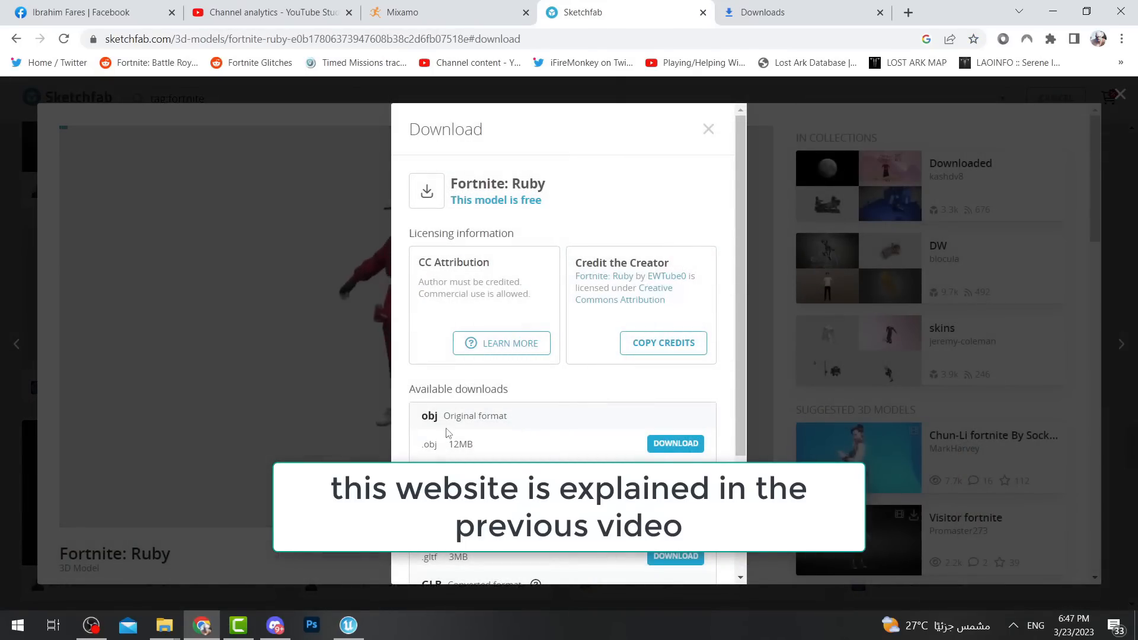
click(670, 444)
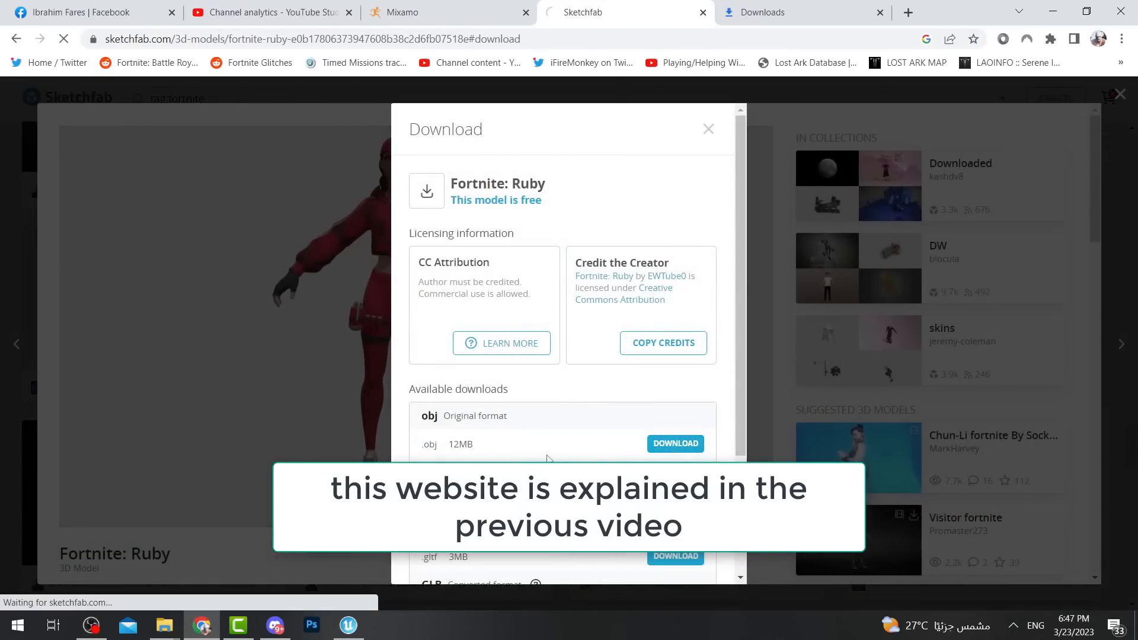
click(425, 7)
click(562, 381)
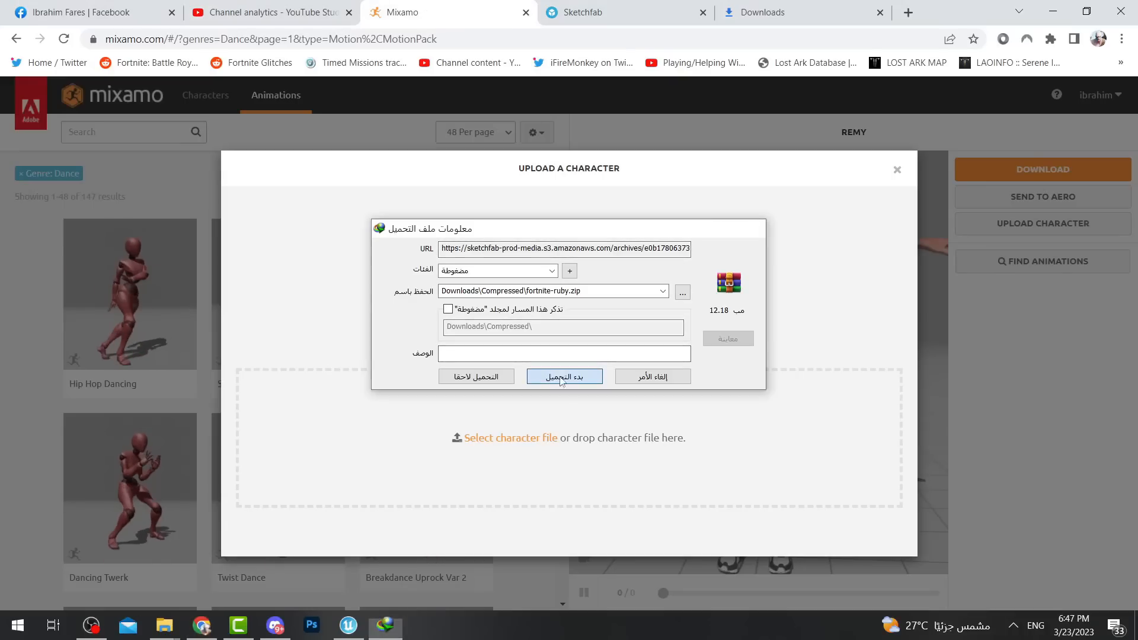
drag(550, 167, 662, 361)
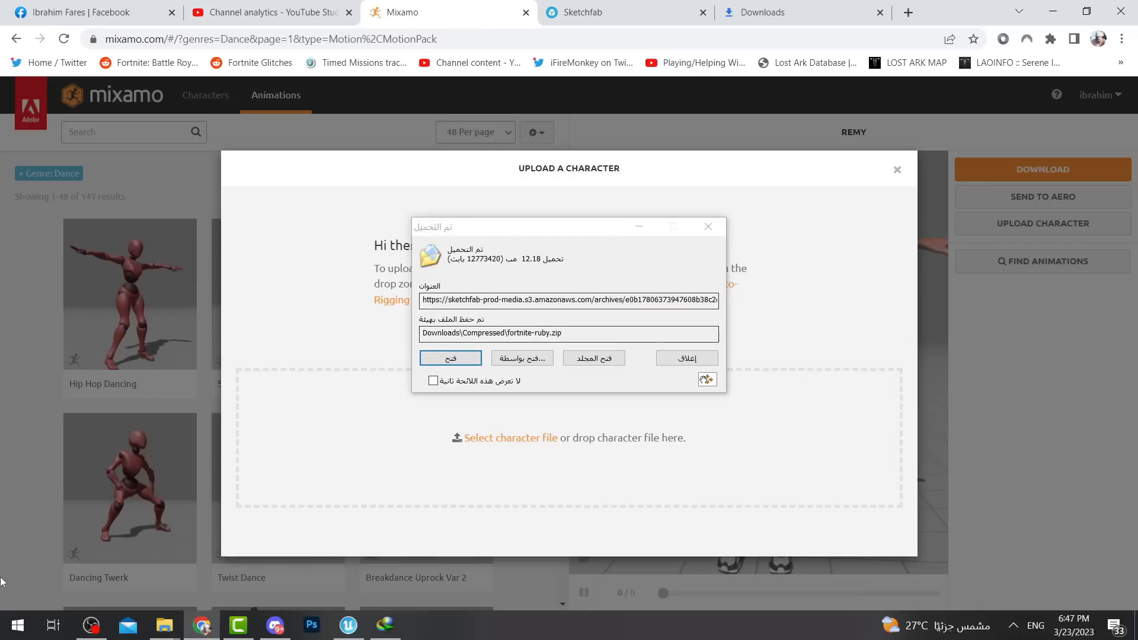
Launch Blender and delete the default cube, camera and light from the scene.
click(18, 625)
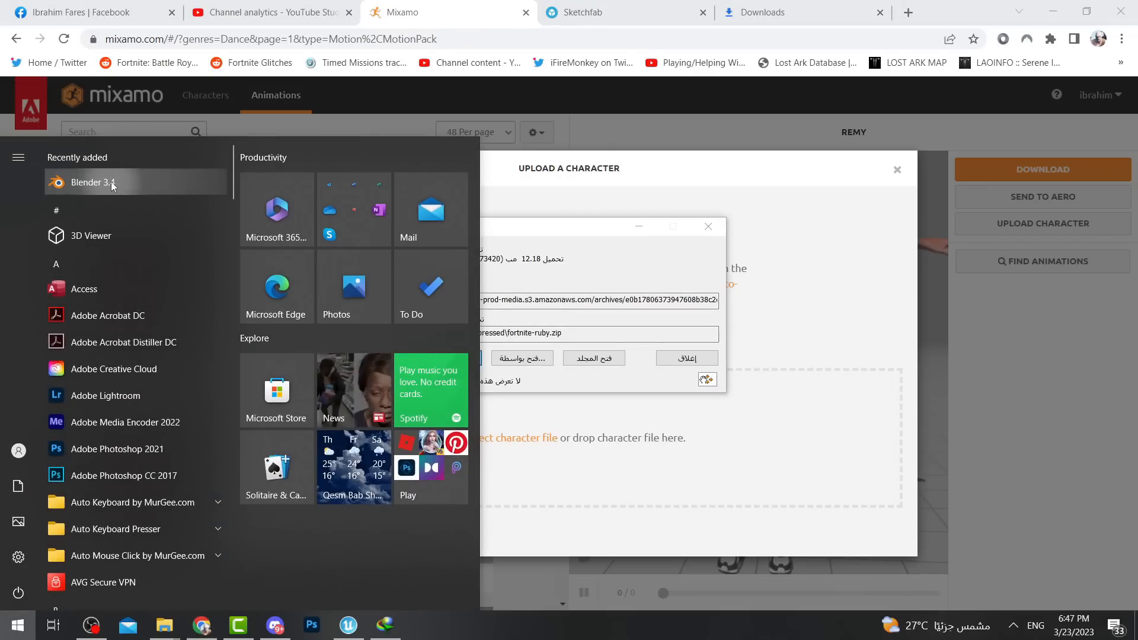
click(98, 183)
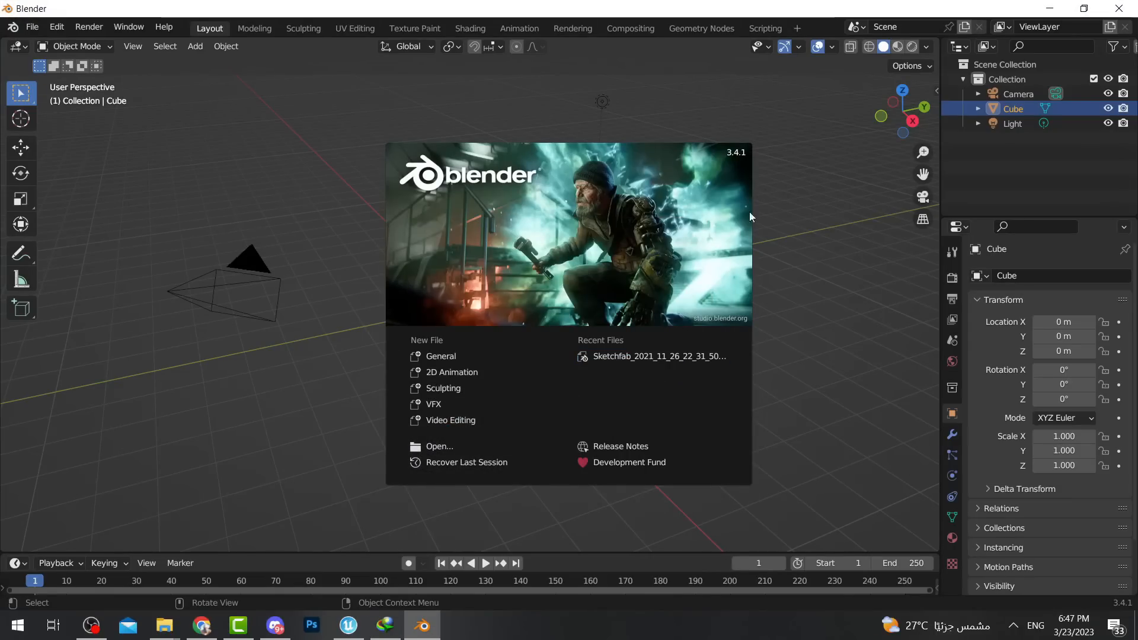
click(790, 179)
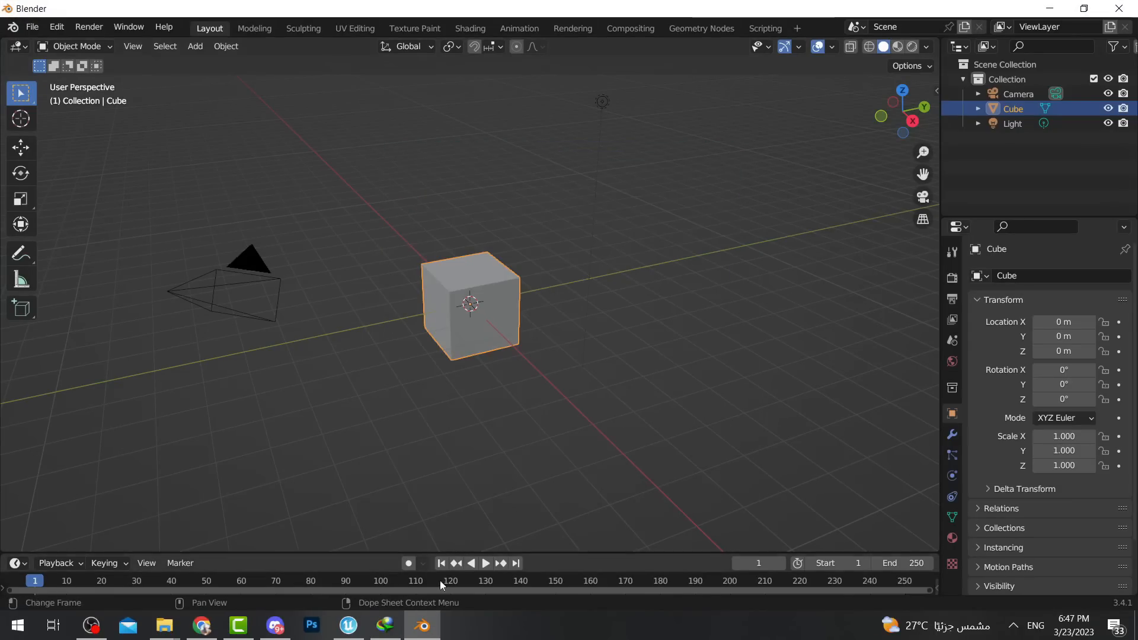
drag(771, 66, 55, 553)
key(Delete)
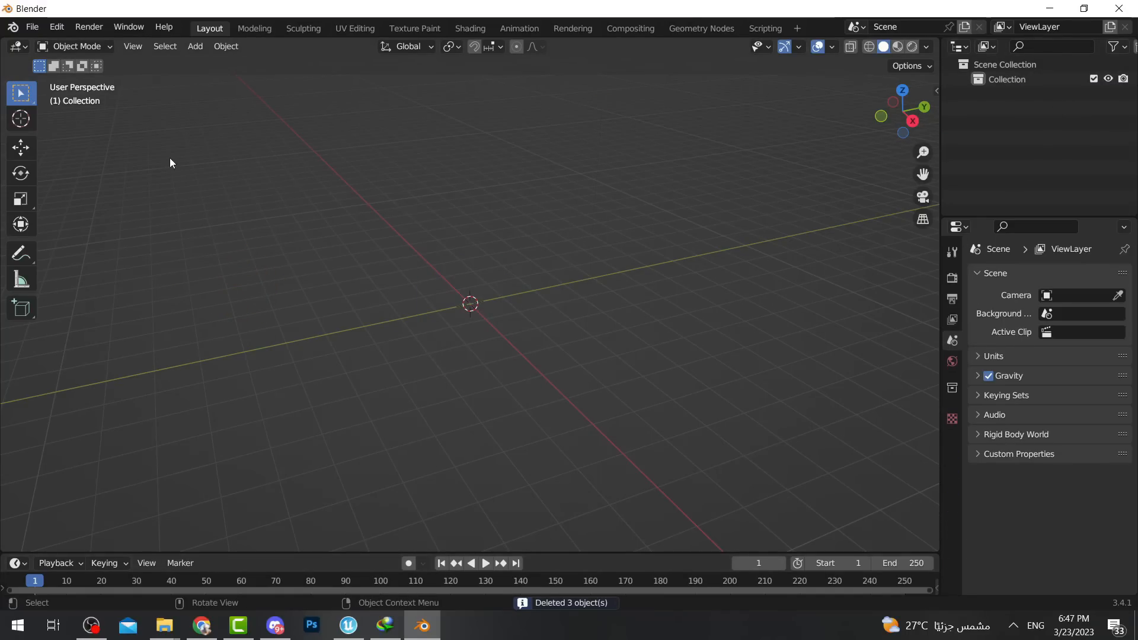
Open the Wavefront (.obj) import file browser.
click(32, 28)
mouse_move(114, 233)
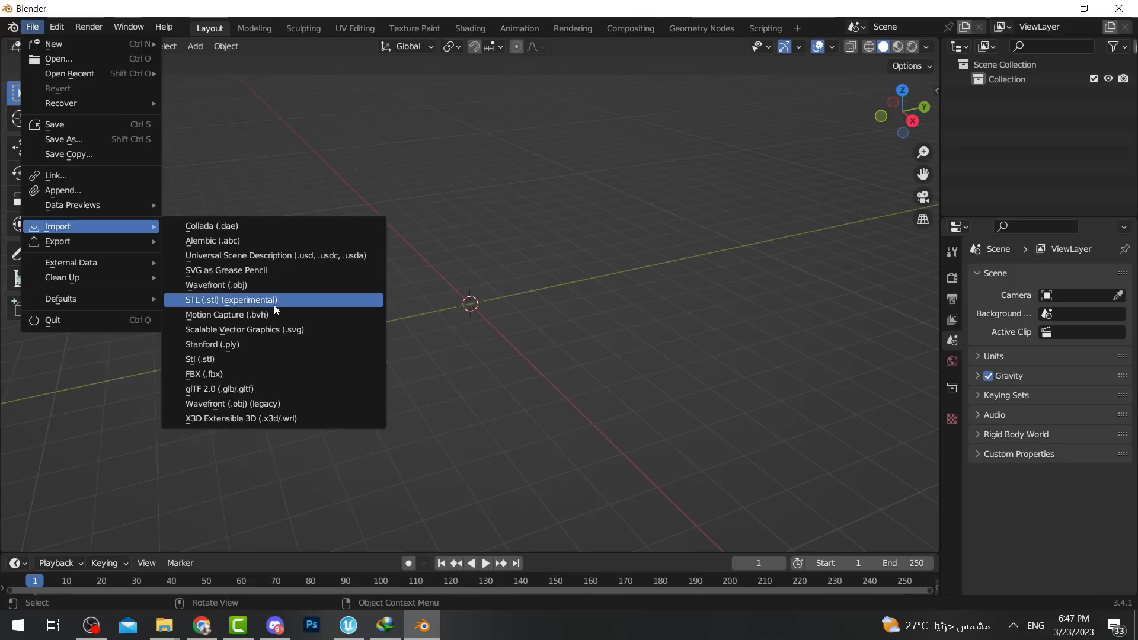
click(231, 286)
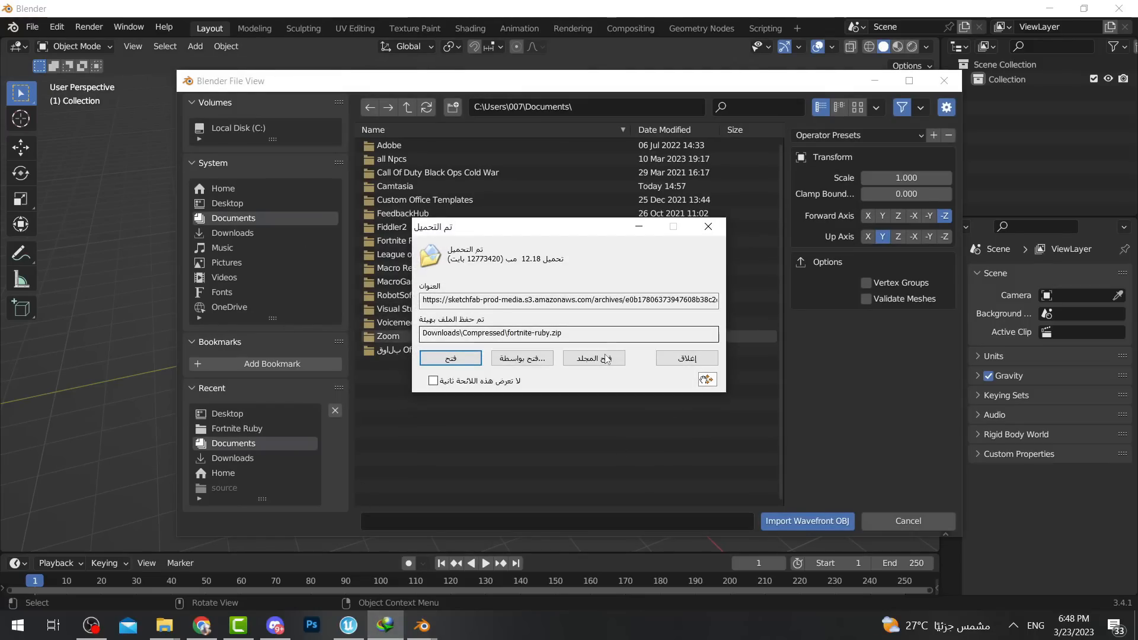
Open the download's containing folder and permanently delete the fortnite-ruby_3.zip archive and the fortnite-ruby_3 folder.
click(606, 358)
double_click(557, 219)
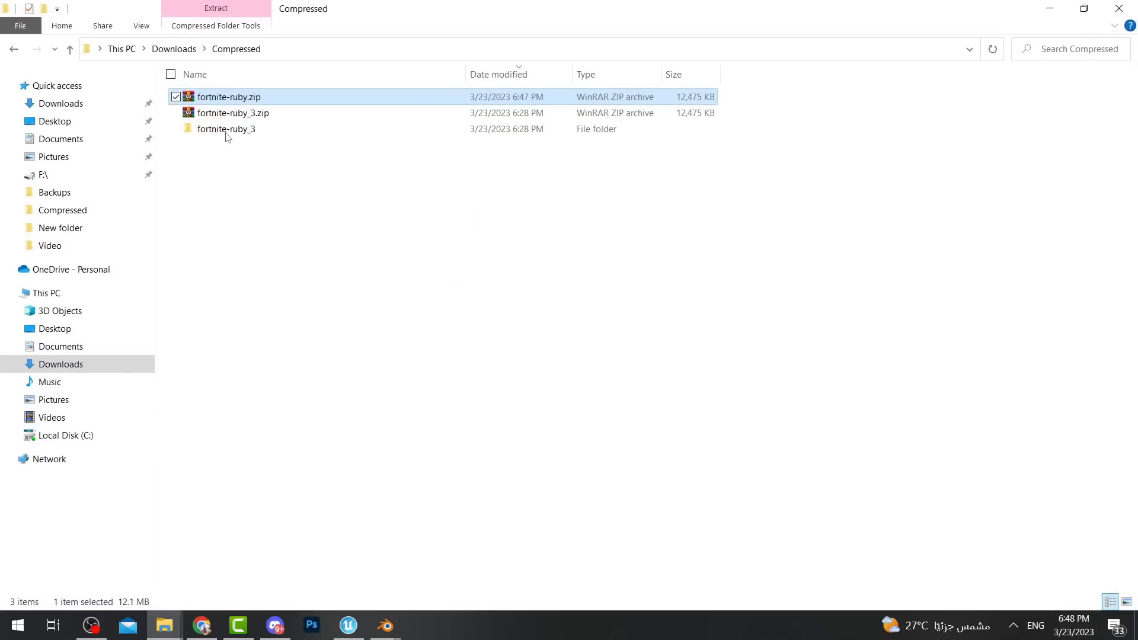
click(226, 132)
drag(261, 171, 241, 115)
key(shift+Delete)
key(Return)
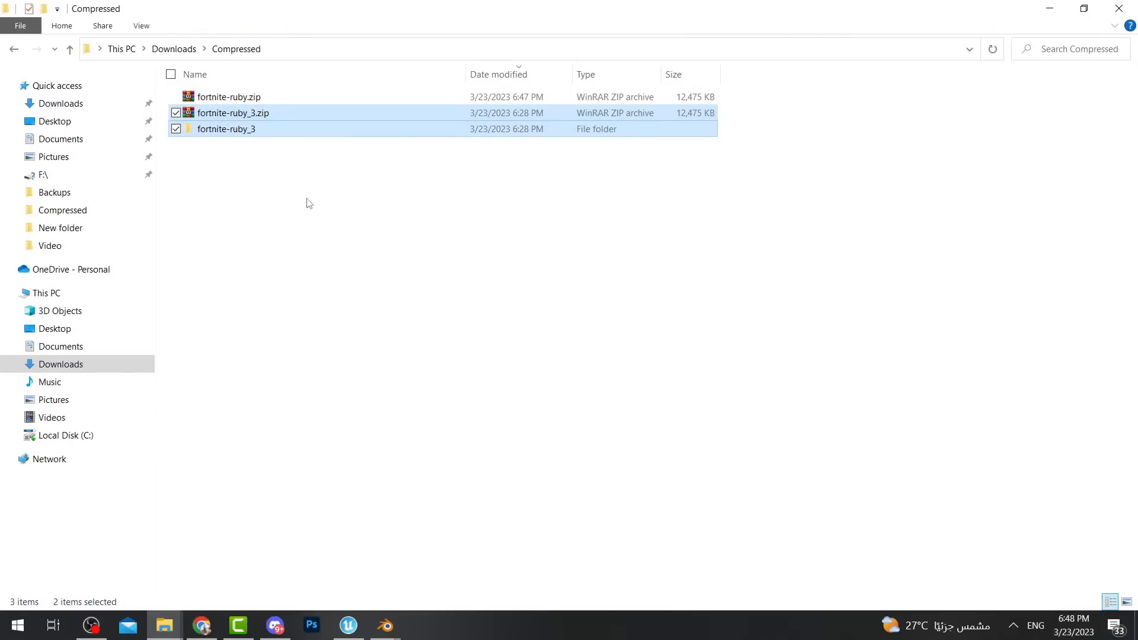
Extract fortnite-ruby.zip to its own folder and unpack Fortnite Ruby.zip inside its source folder into a Fortnite Ruby folder.
right_click(238, 96)
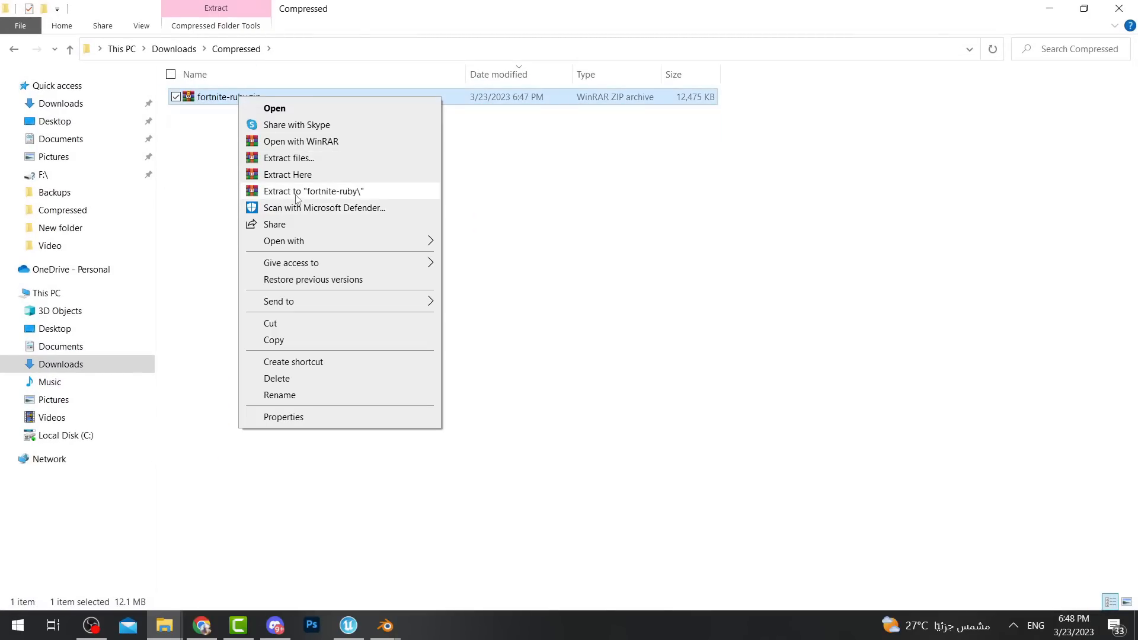
click(324, 191)
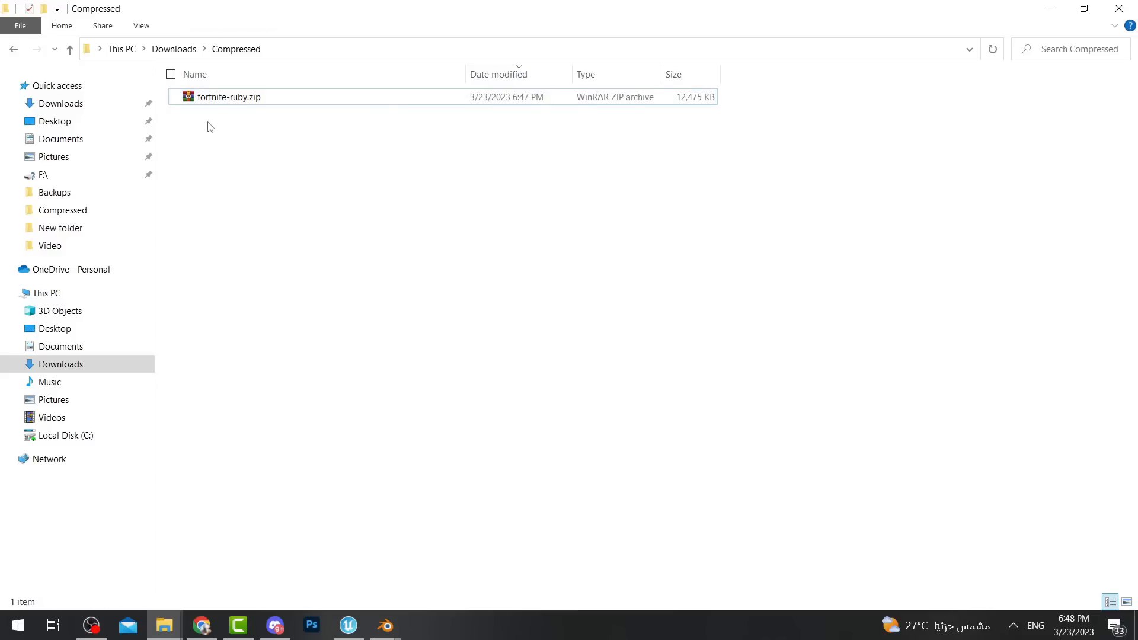
double_click(221, 113)
double_click(210, 96)
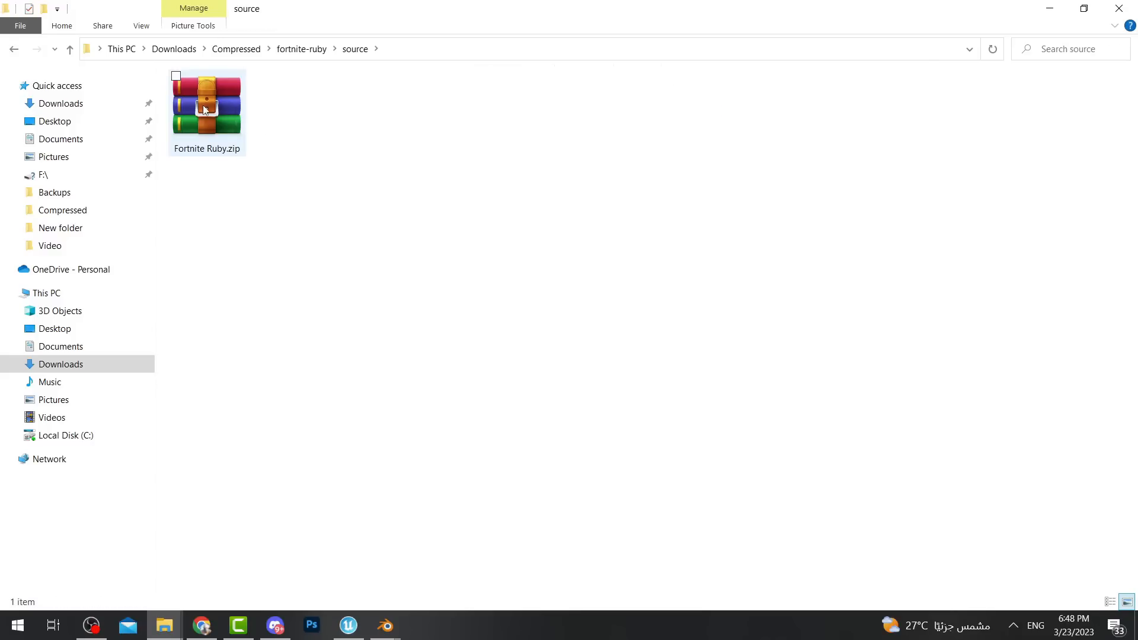
right_click(212, 105)
click(287, 201)
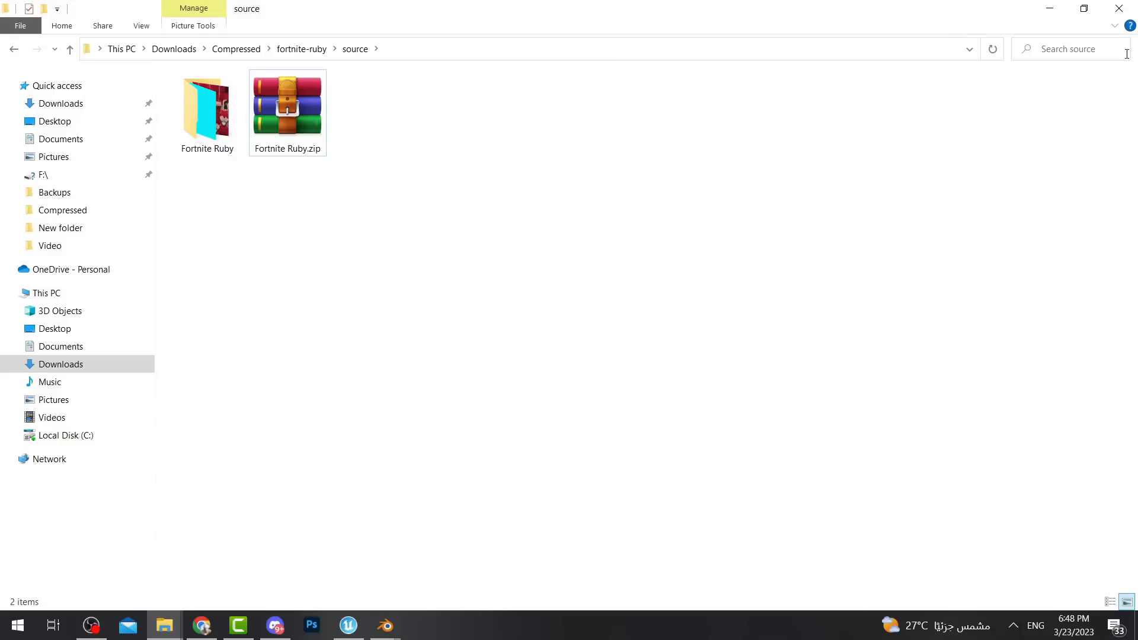
Return to Blender's OBJ import browser and open the Fortnite Ruby folder under Downloads, Compressed, fortnite-ruby, source.
mouse_move(385, 625)
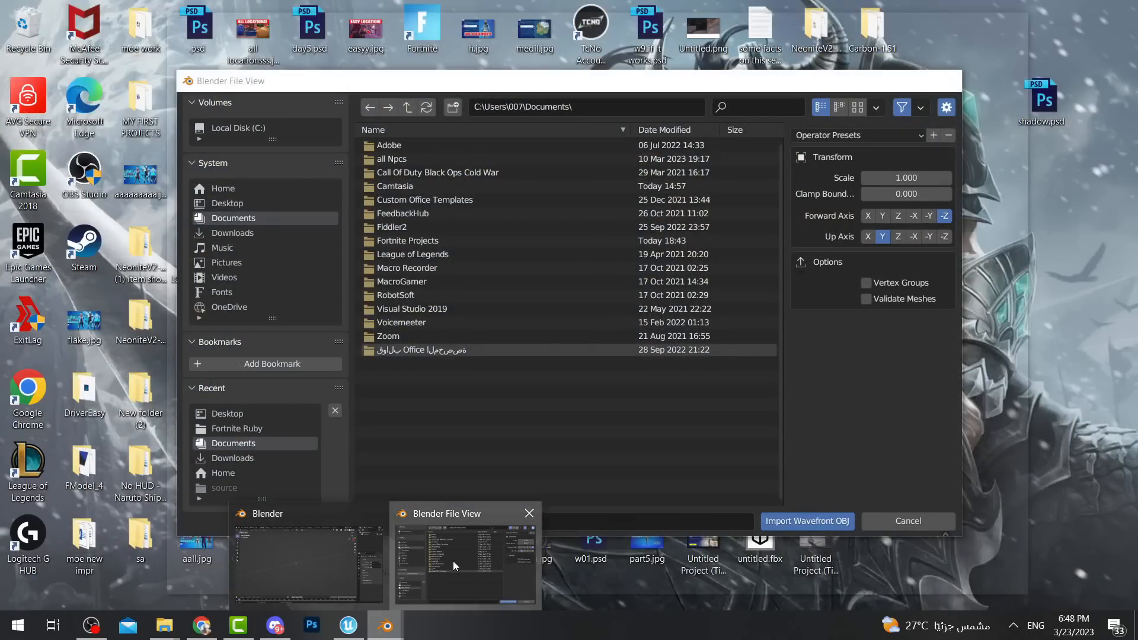
click(453, 561)
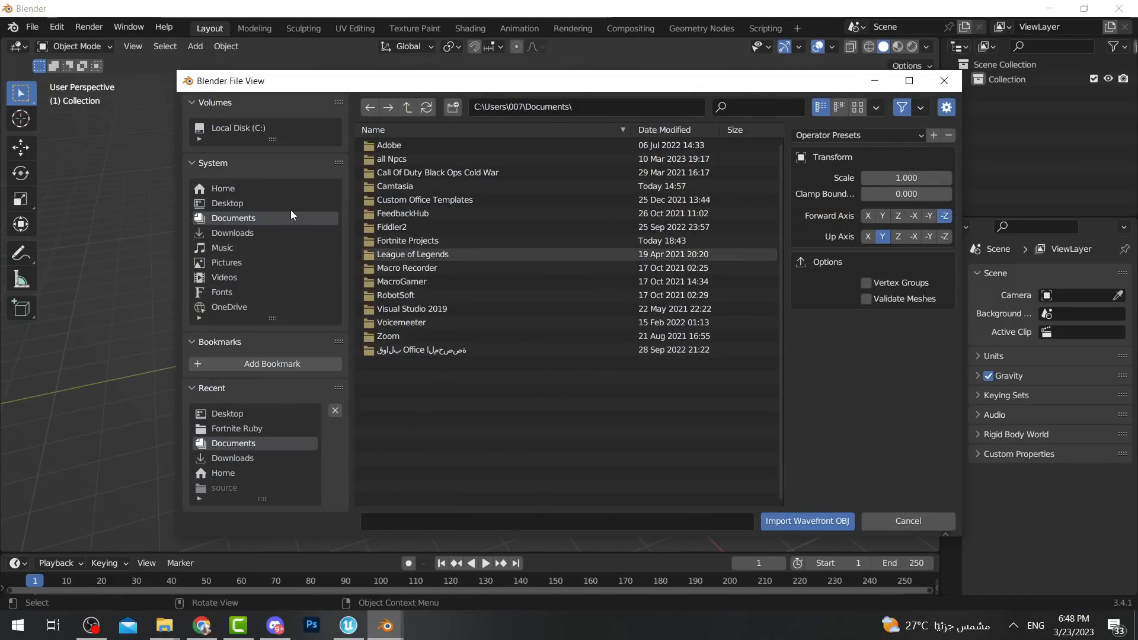
click(240, 233)
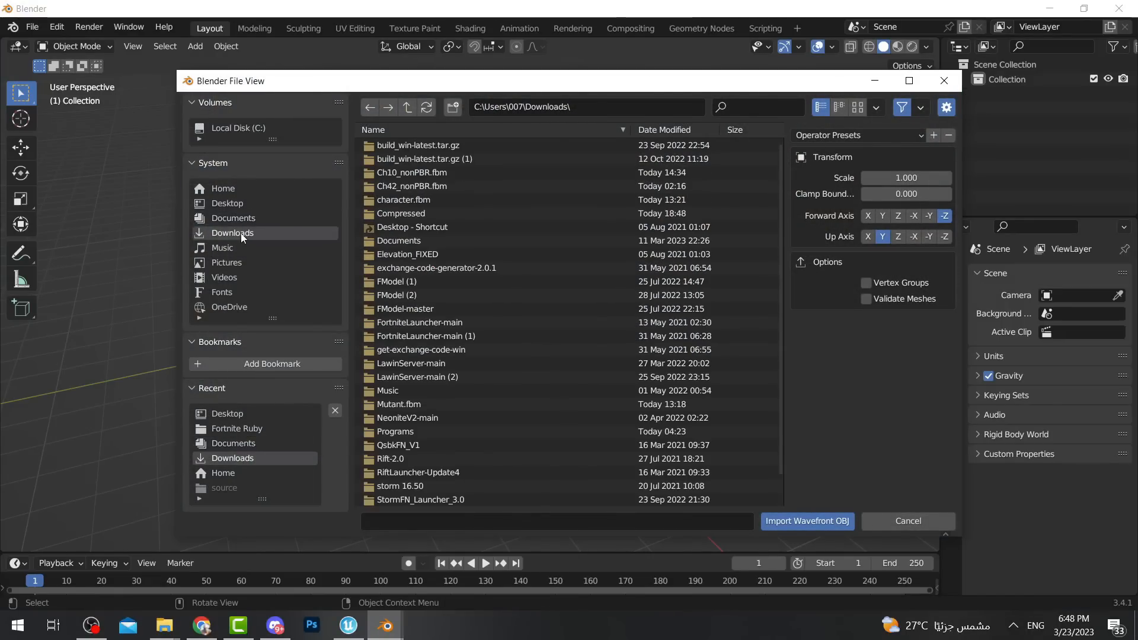
click(236, 218)
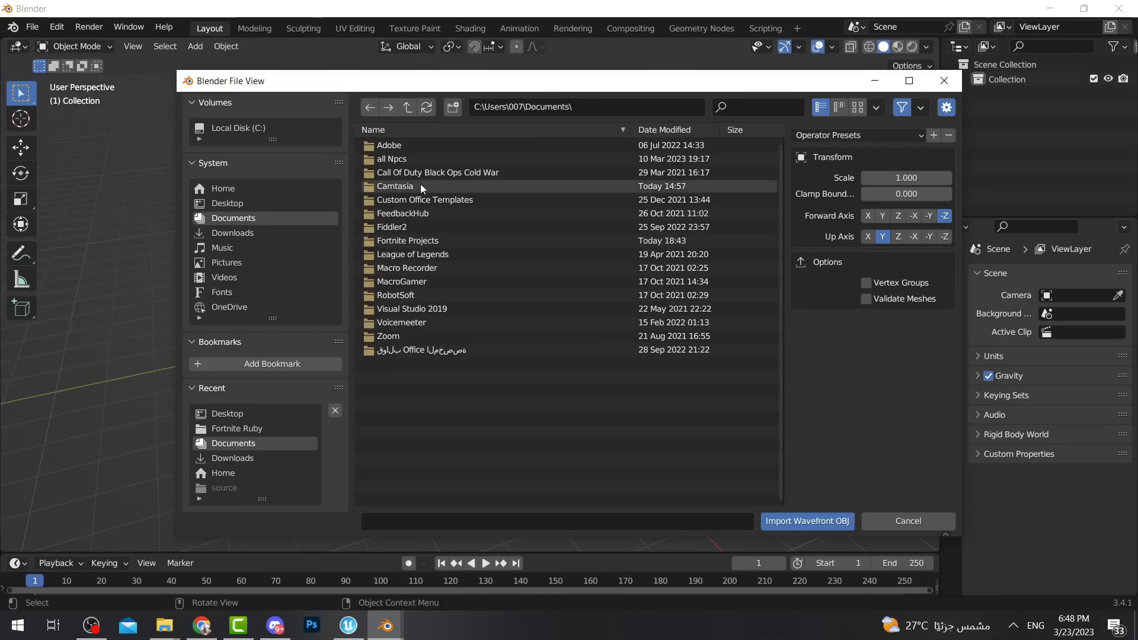
click(249, 232)
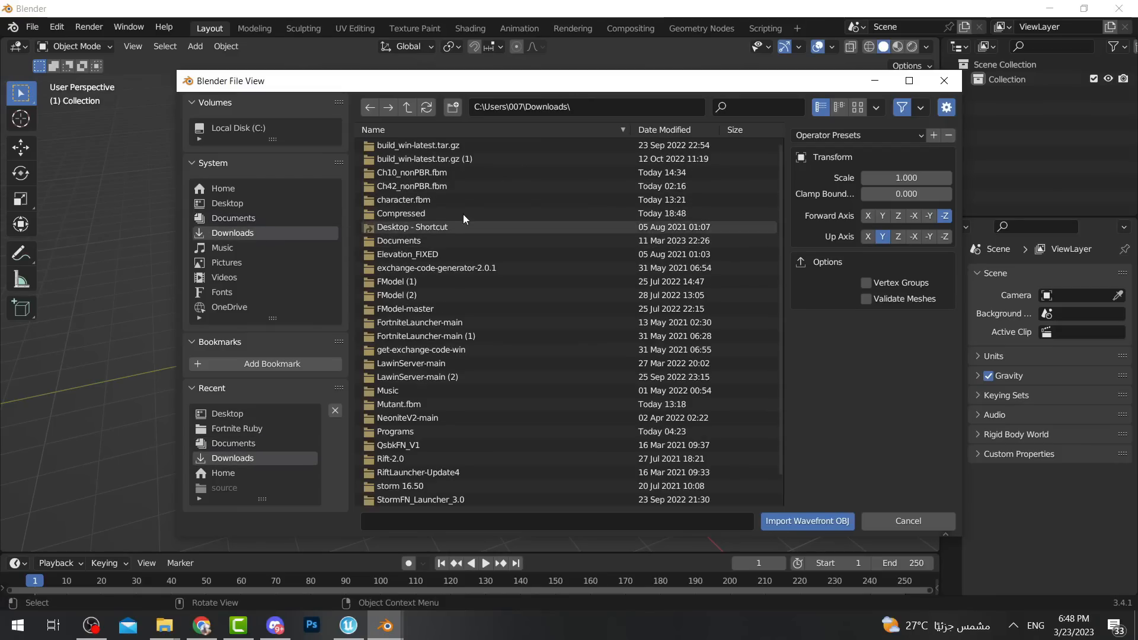
click(425, 213)
click(393, 147)
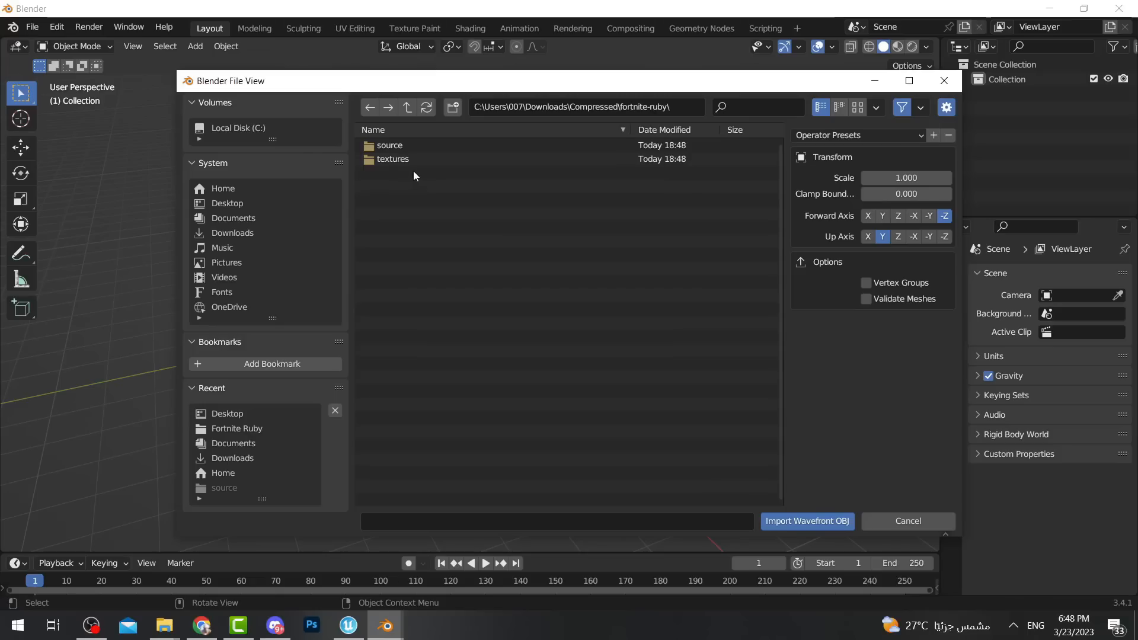
click(393, 148)
click(394, 145)
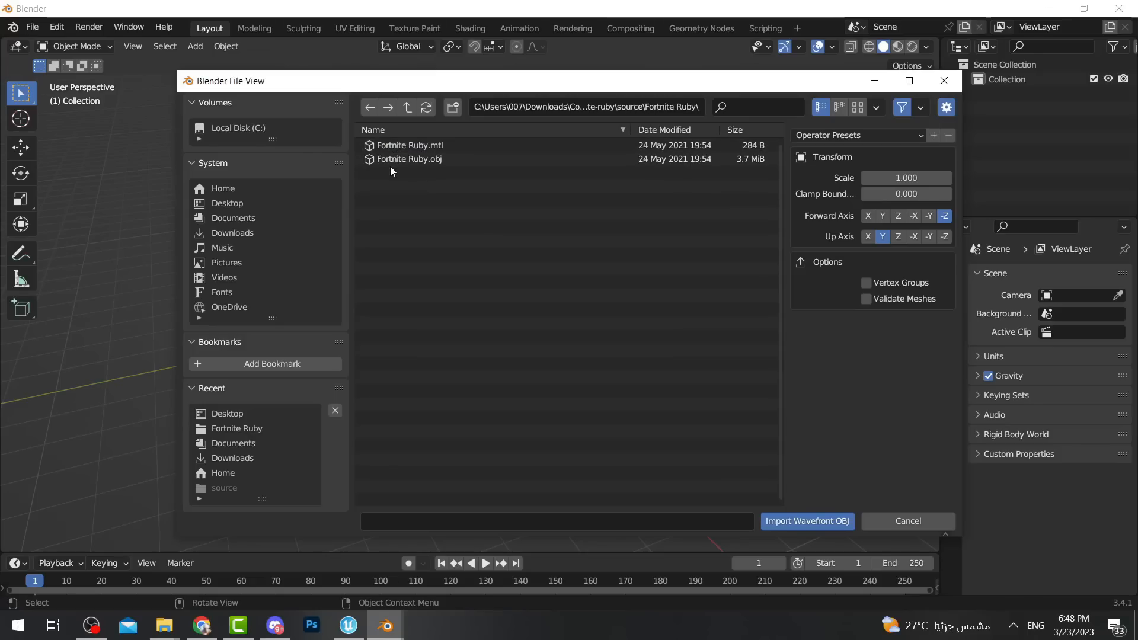
Import Fortnite Ruby.mtl and Fortnite Ruby.obj together into the scene.
click(426, 159)
shift+click(415, 145)
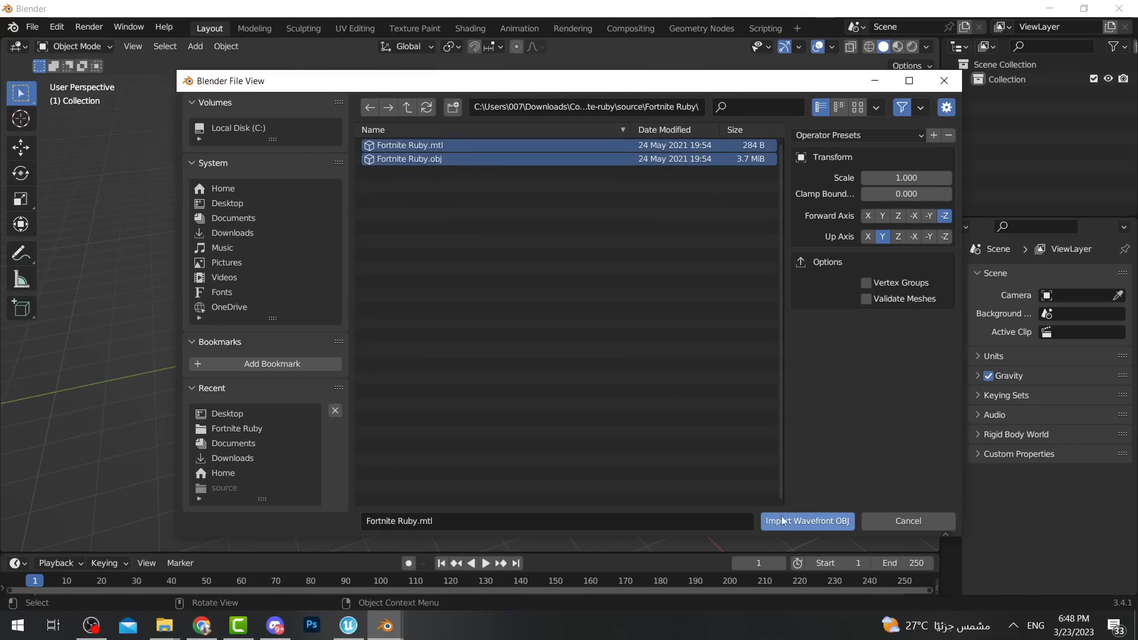
click(810, 521)
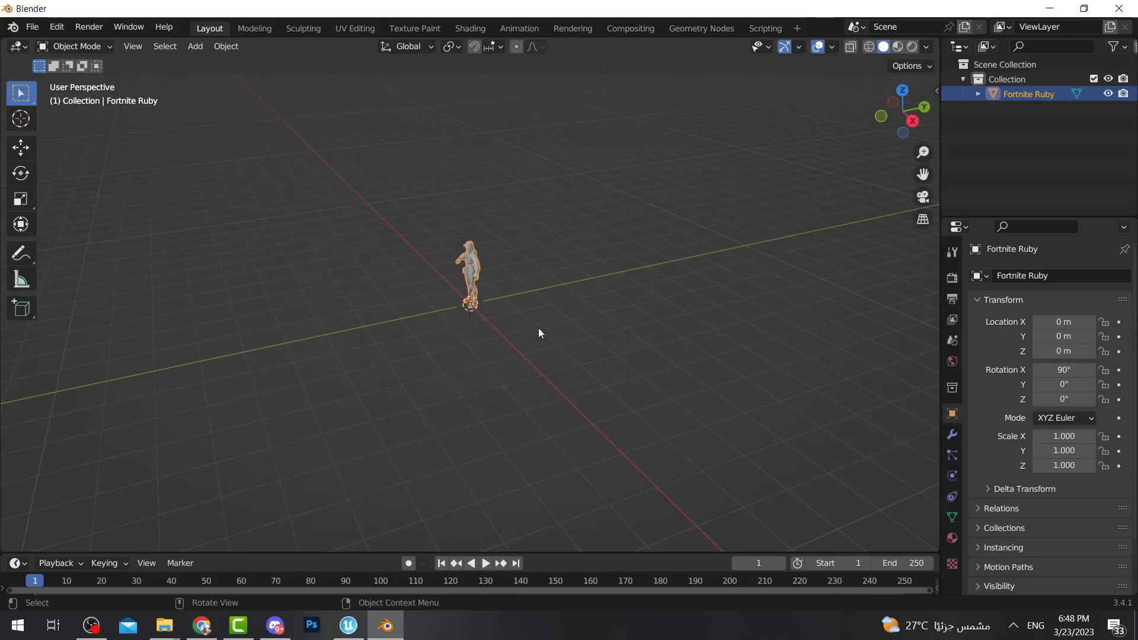
click(463, 370)
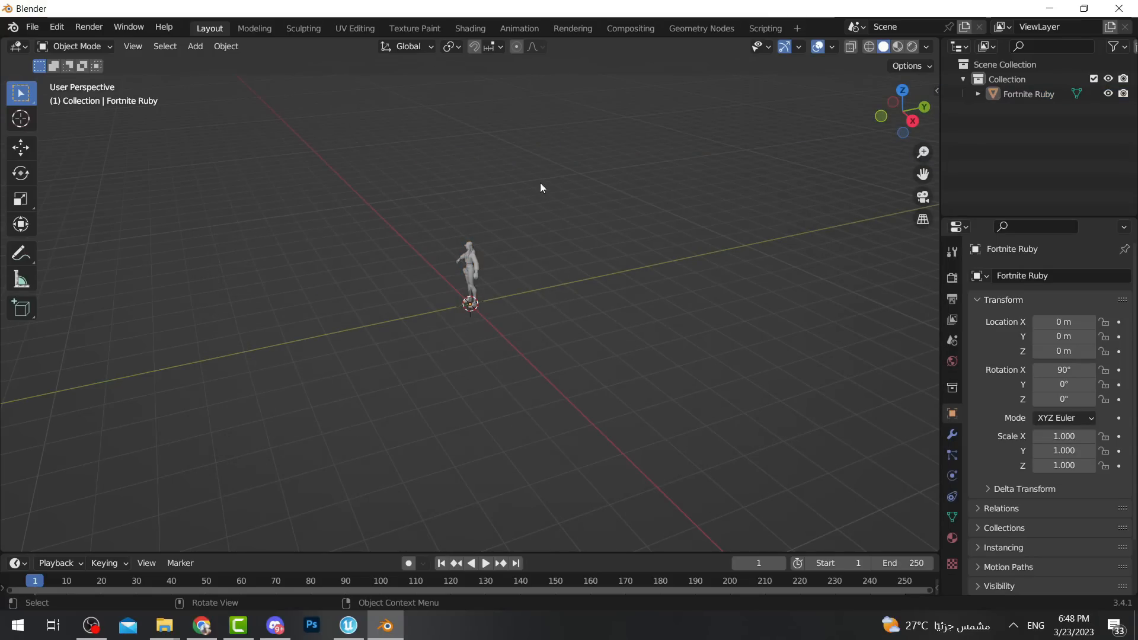
drag(576, 164, 319, 416)
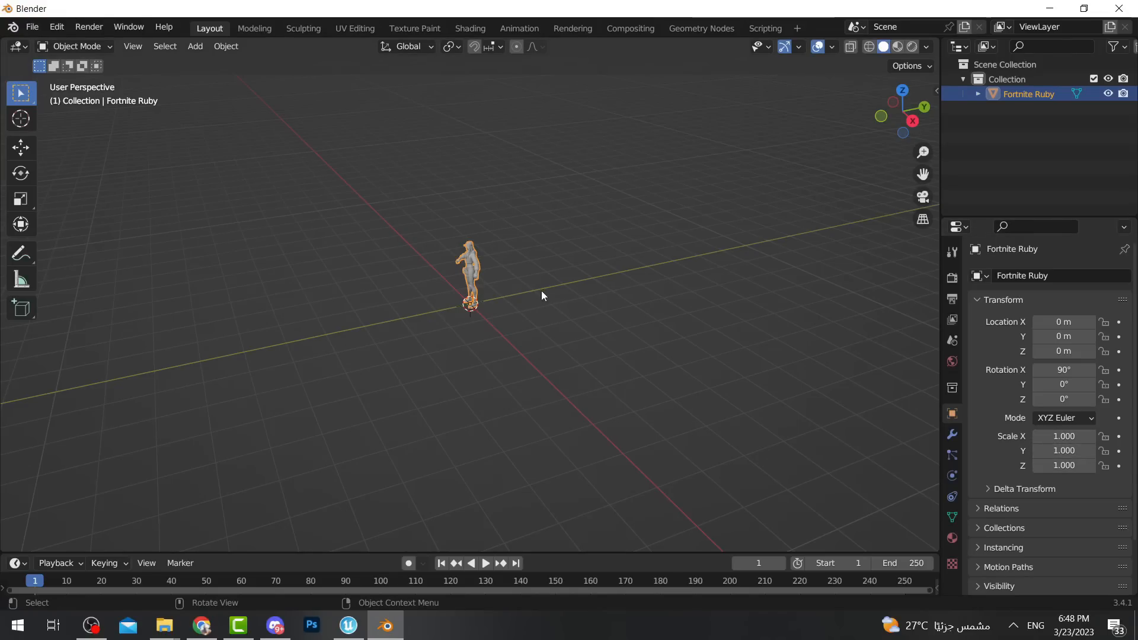
drag(572, 210, 327, 431)
click(492, 388)
scroll(486, 332, up, 5)
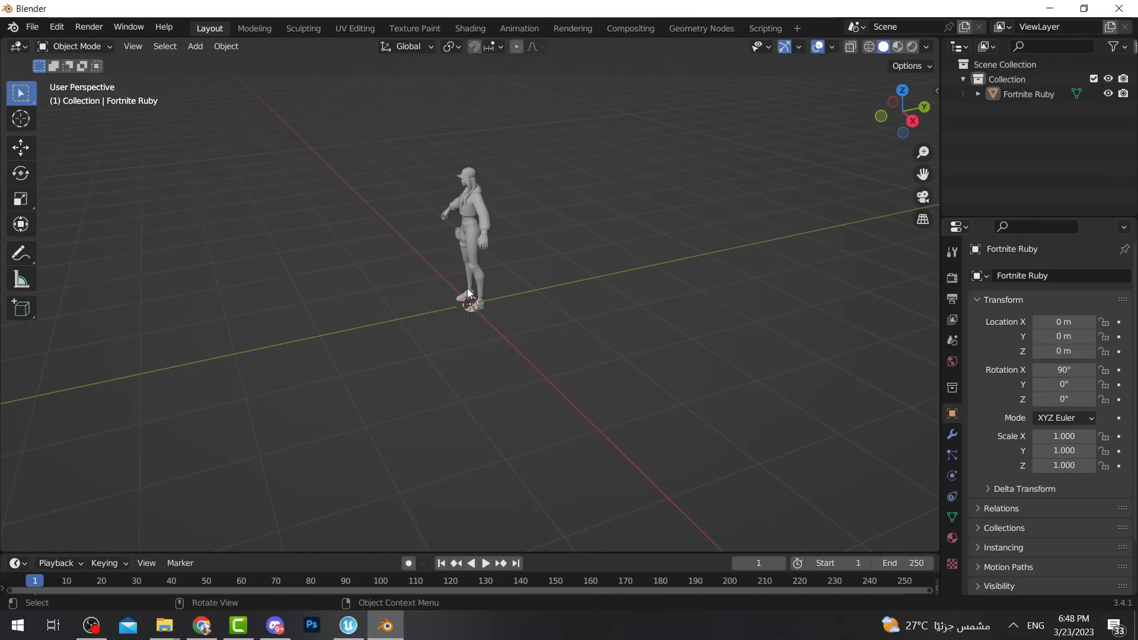
Select the whole Fortnite Ruby model and set its X, Y and Z scale to 10.
drag(718, 80, 181, 482)
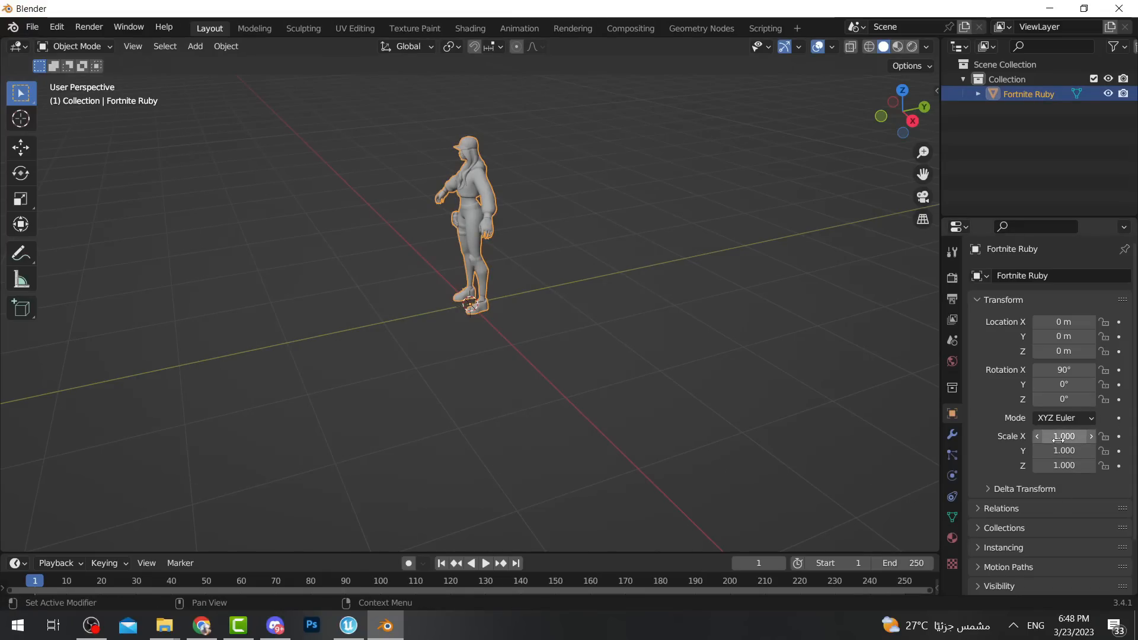
click(1058, 436)
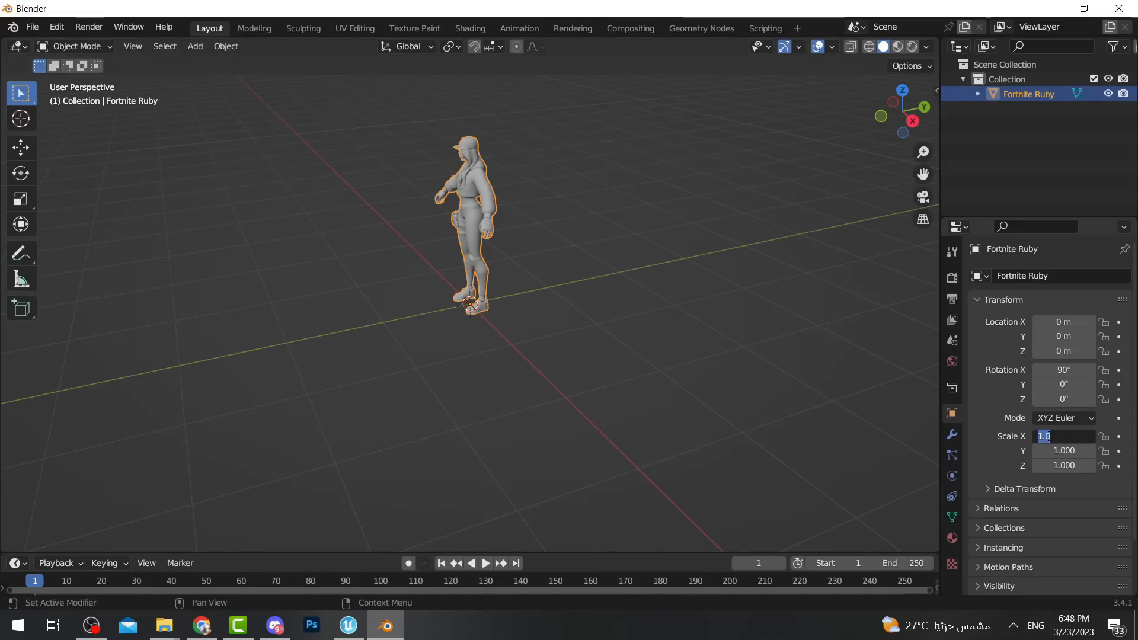
click(1043, 439)
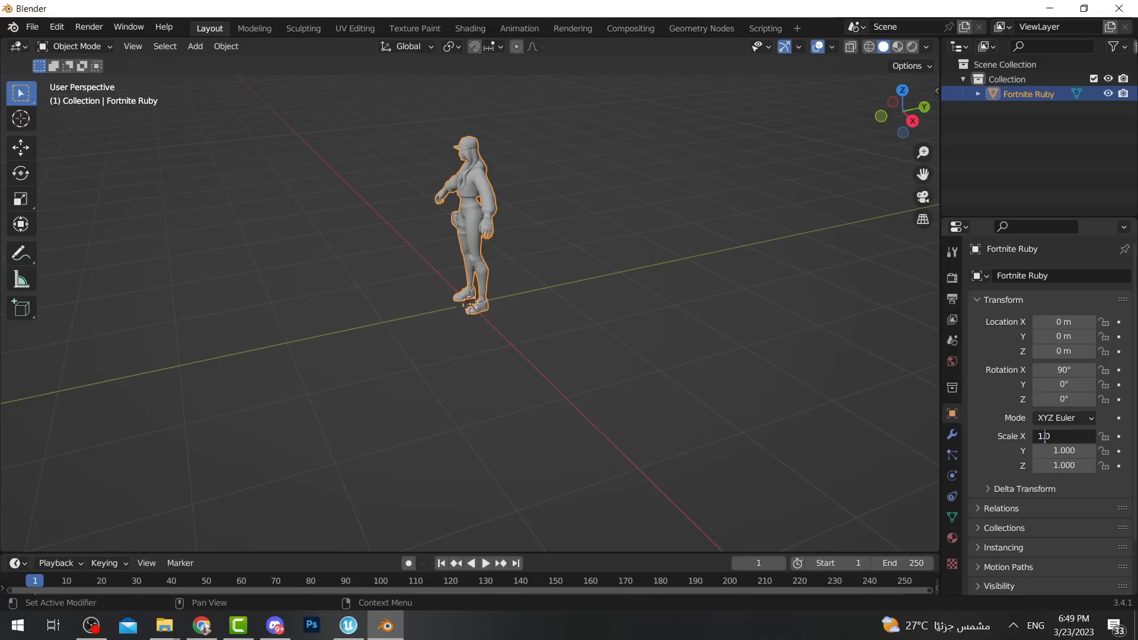
text(0)
key(Tab)
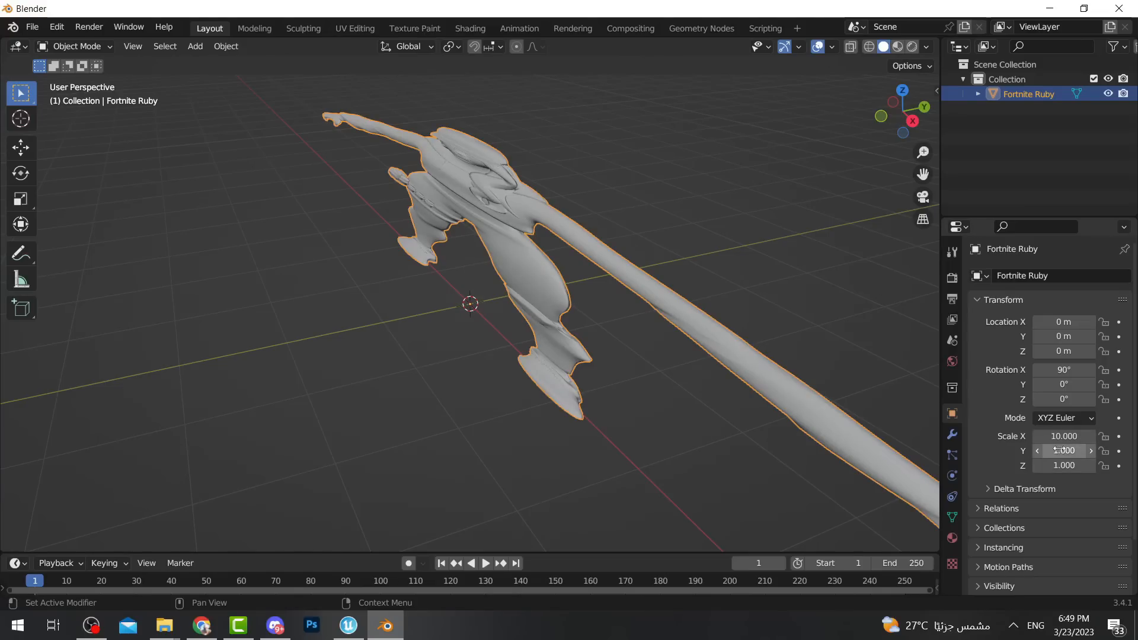
text(0)
key(Return)
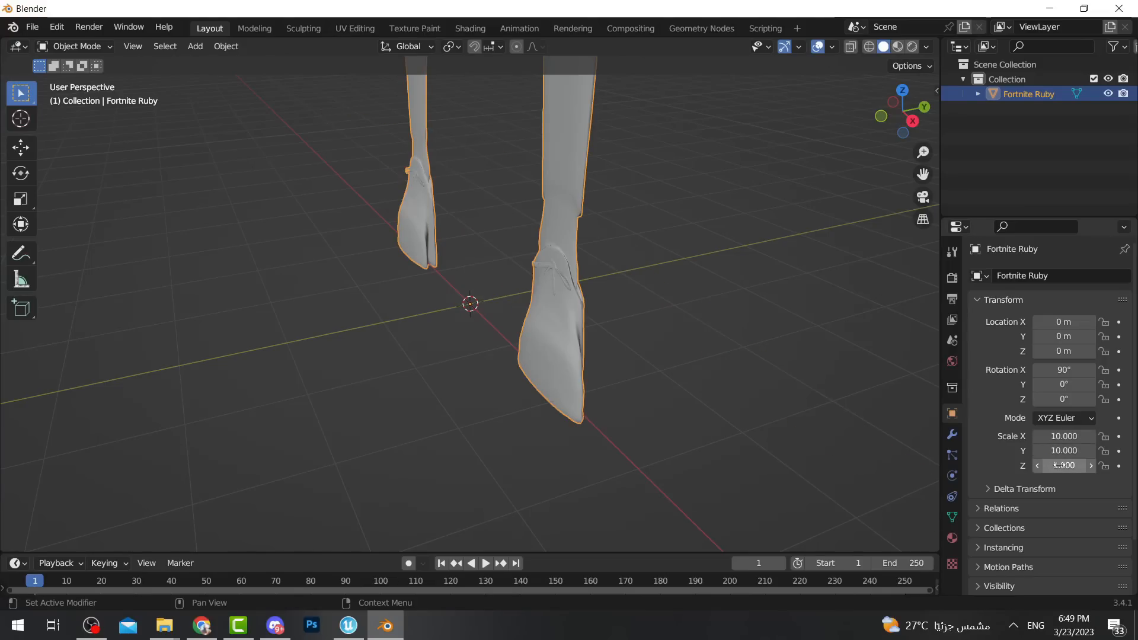
click(1063, 465)
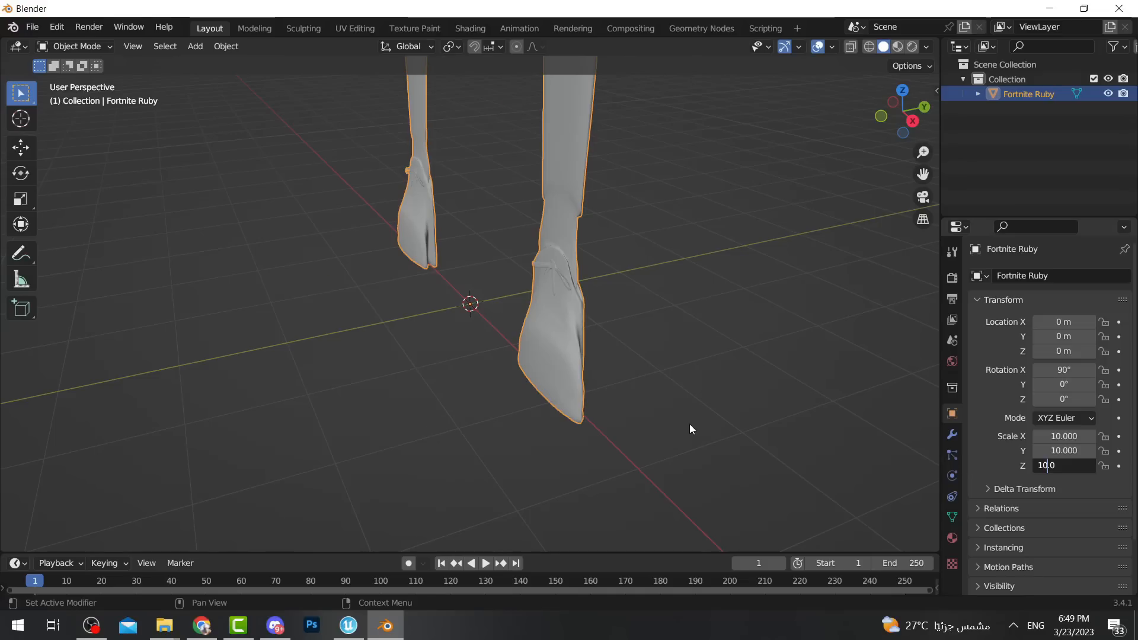
key(Return)
scroll(713, 275, down, 5)
scroll(504, 236, up, 3)
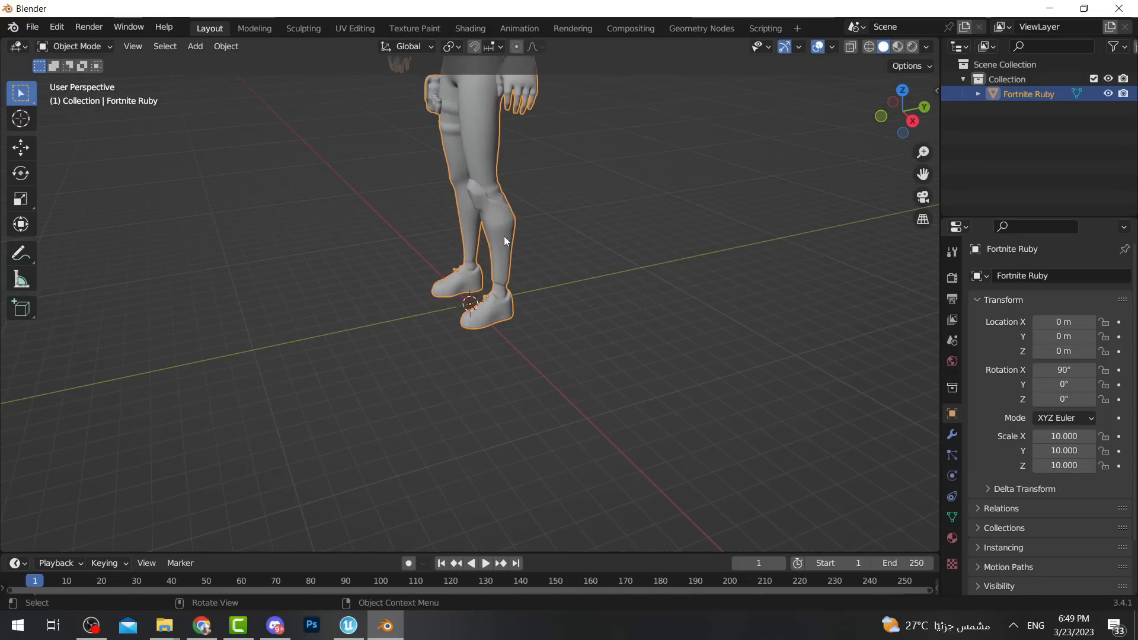
scroll(504, 235, up, 1)
Set the Fortnite Ruby model's X, Y and Z scale back to 1.
click(1064, 436)
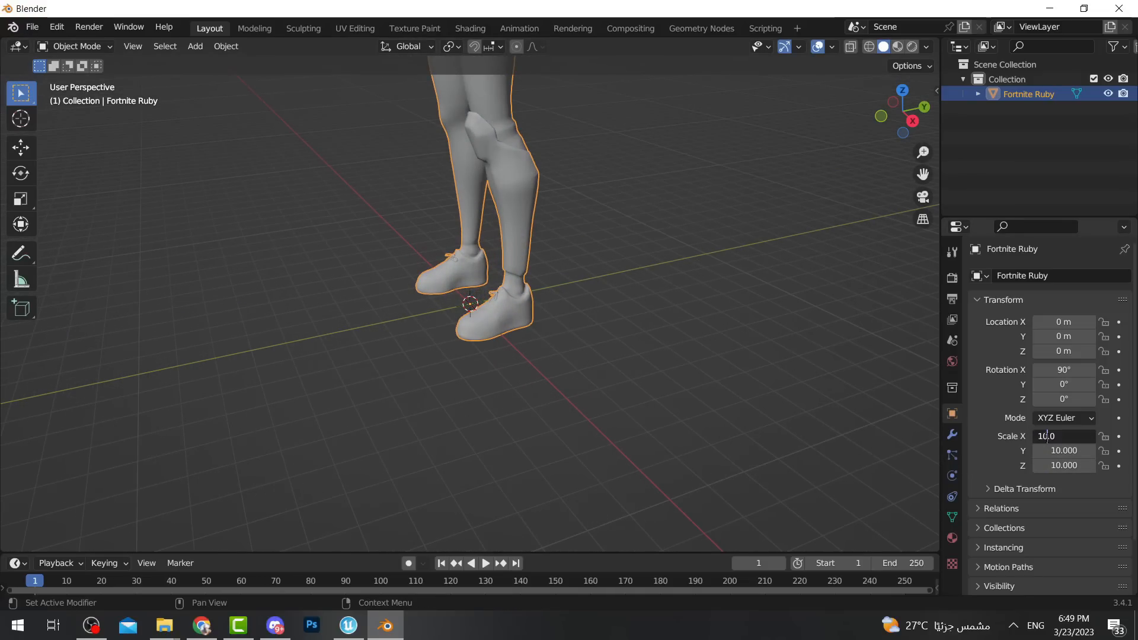
key(BackSpace)
key(Return)
click(1059, 448)
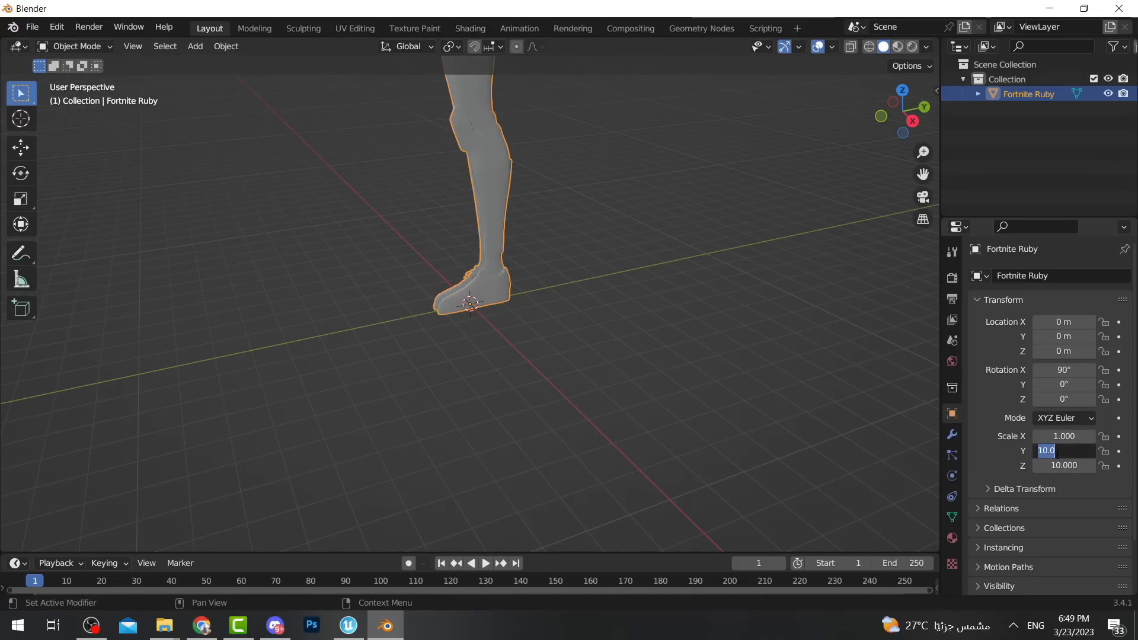
key(BackSpace)
key(Return)
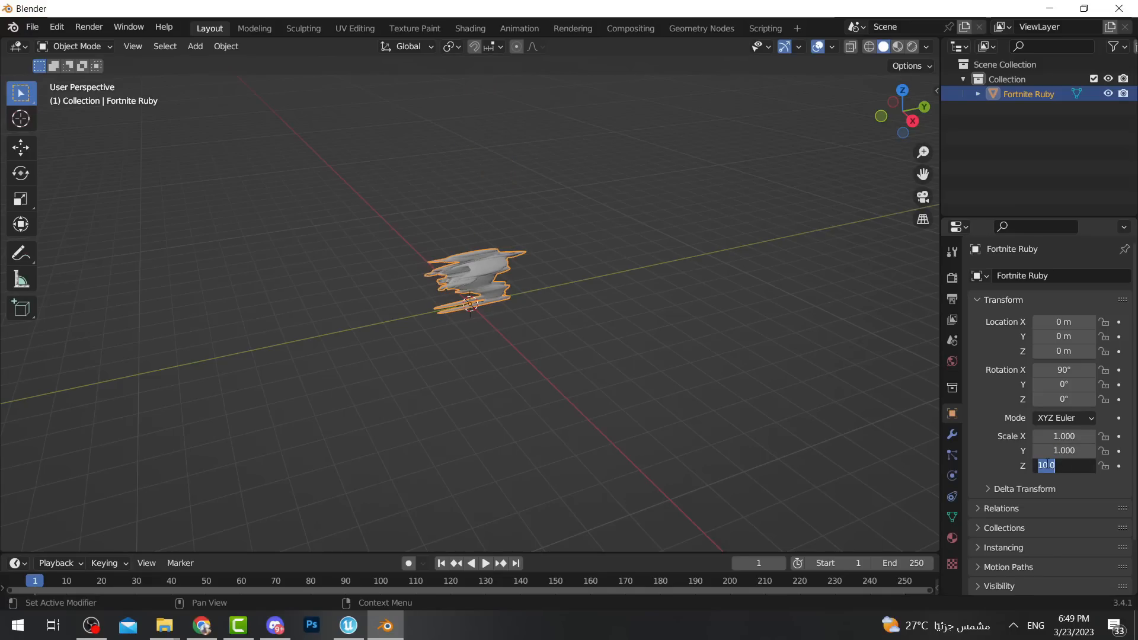
key(Return)
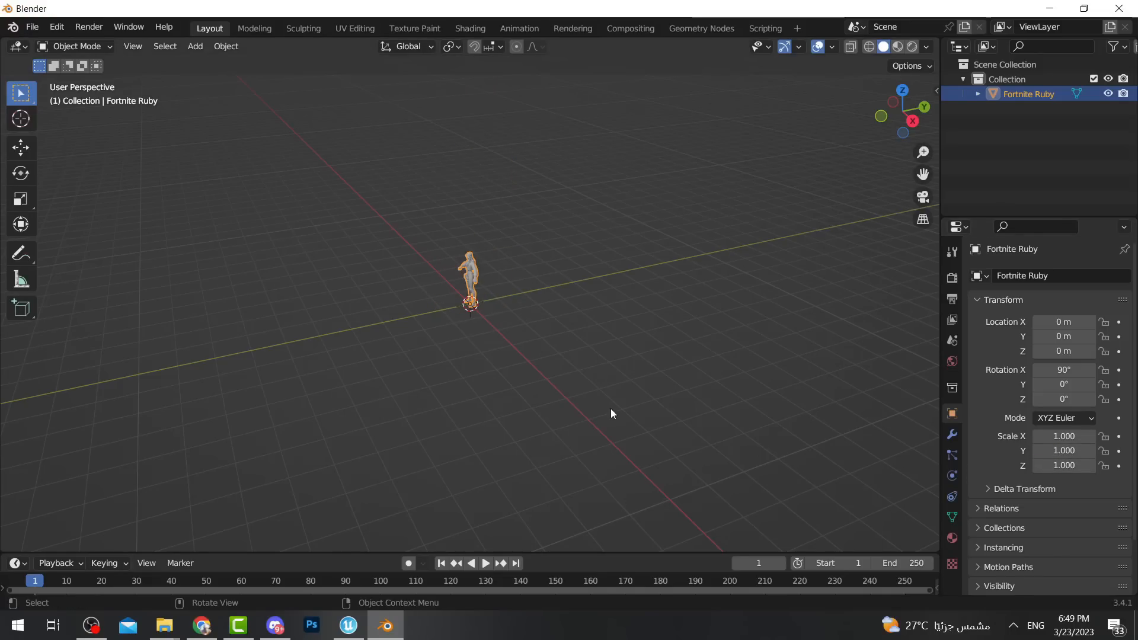
Export the model in FBX format to the Desktop under the name RubyTest.fbx.
click(32, 27)
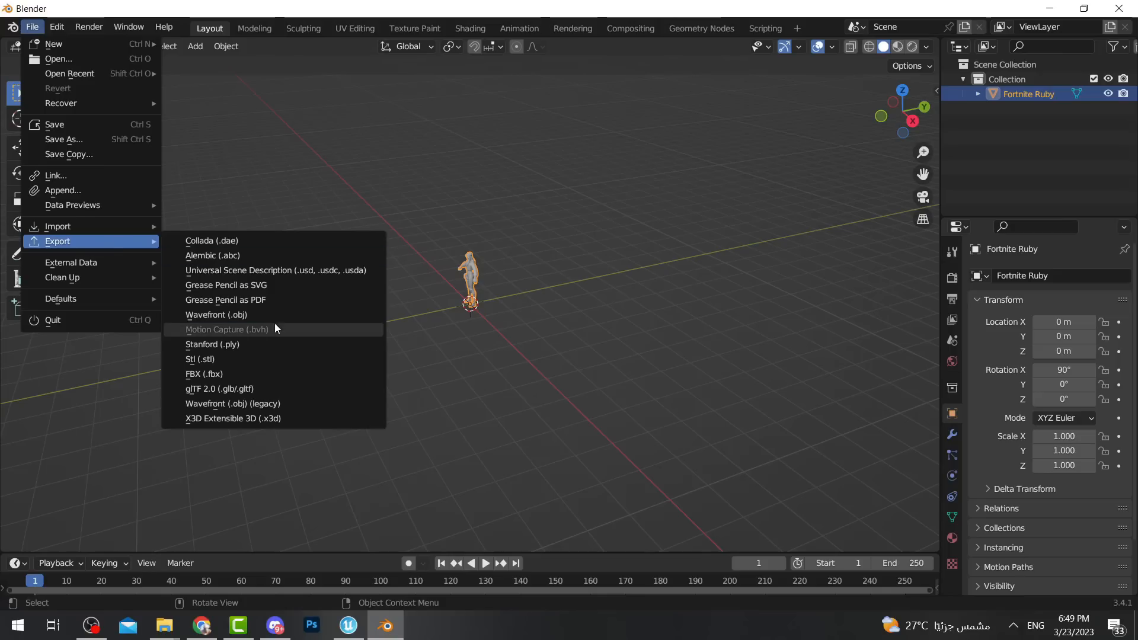
mouse_move(100, 243)
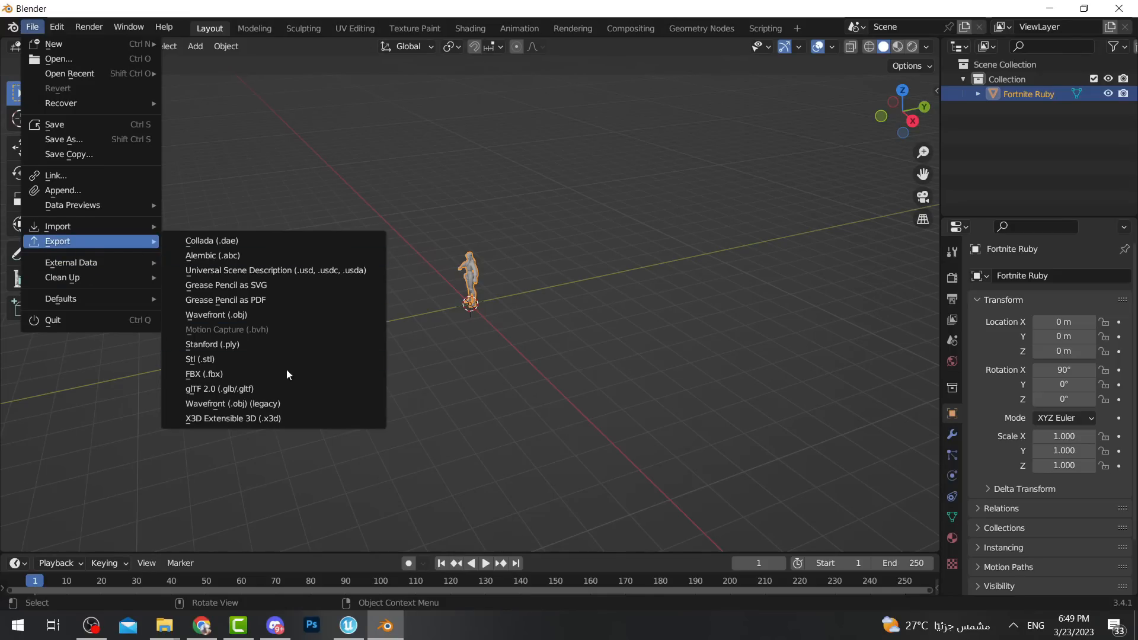
click(225, 375)
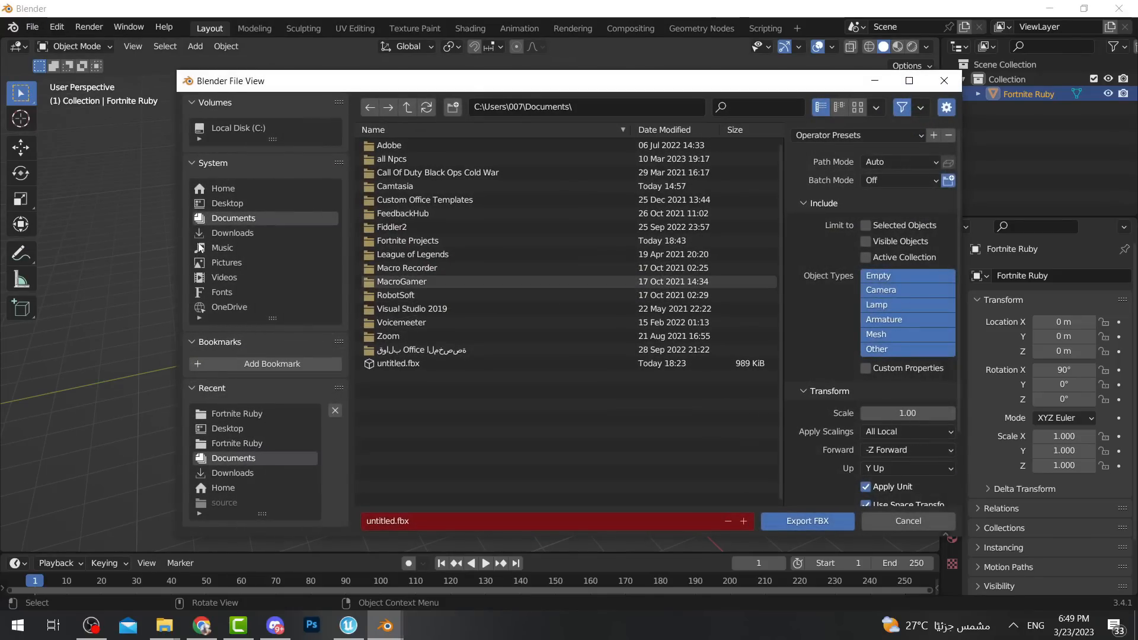
click(237, 204)
click(425, 520)
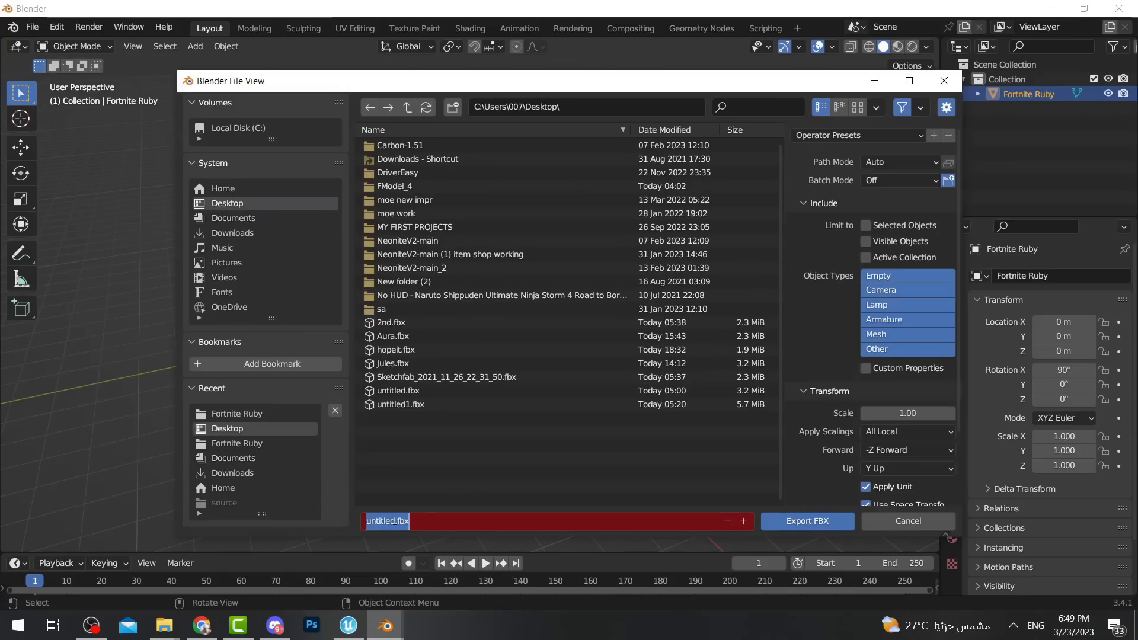
click(383, 521)
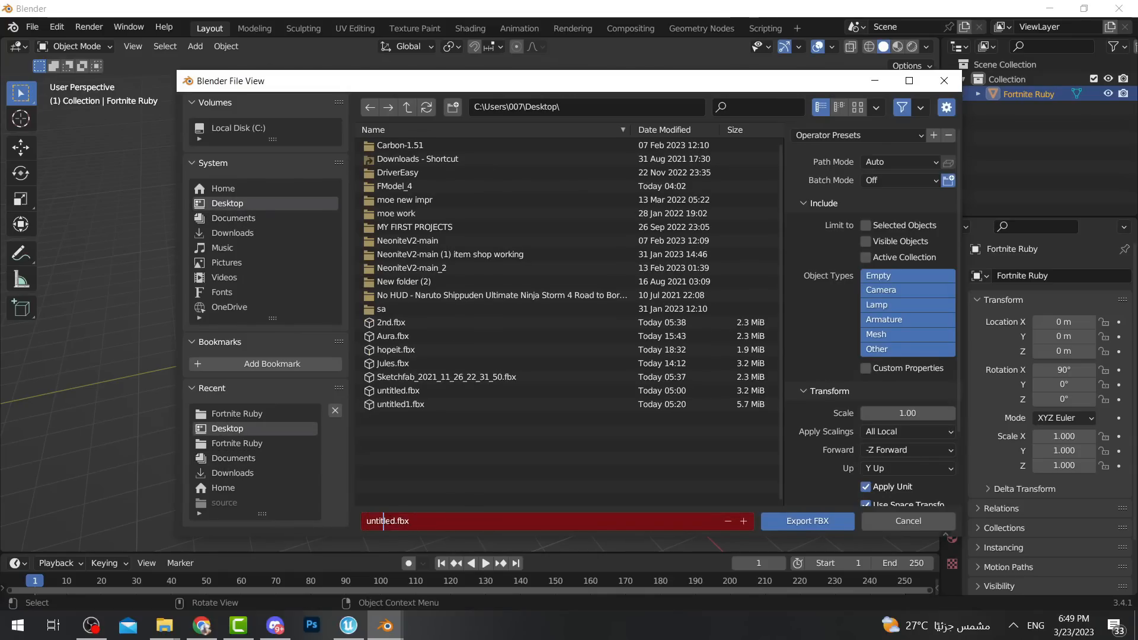
drag(395, 521, 352, 526)
key(BackSpace)
key(BackSpace)
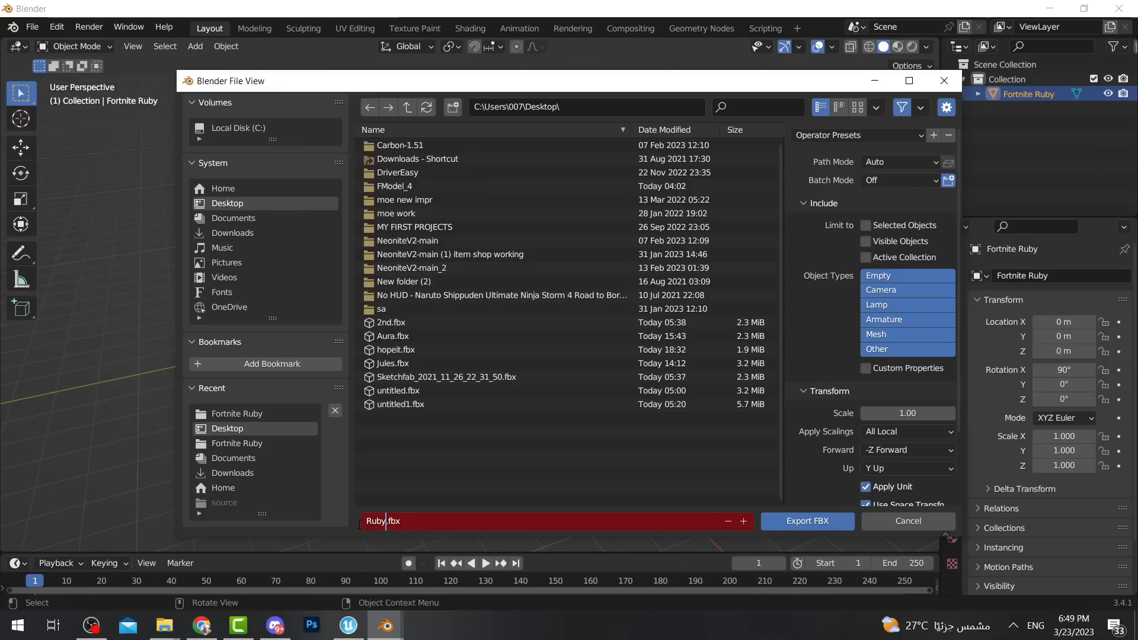
click(807, 524)
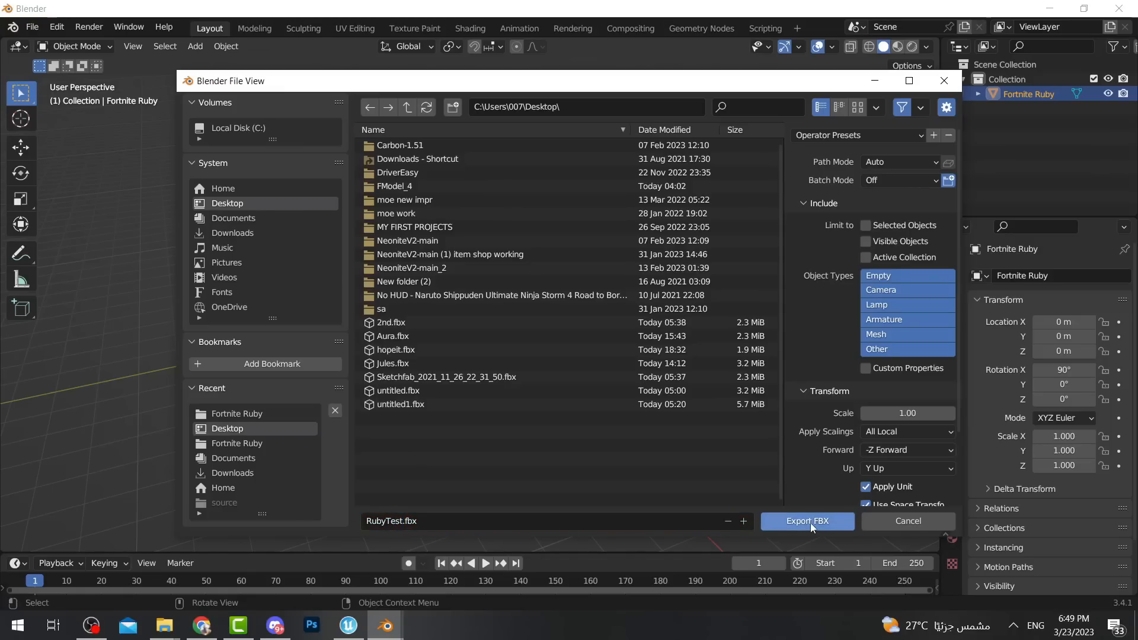
click(810, 523)
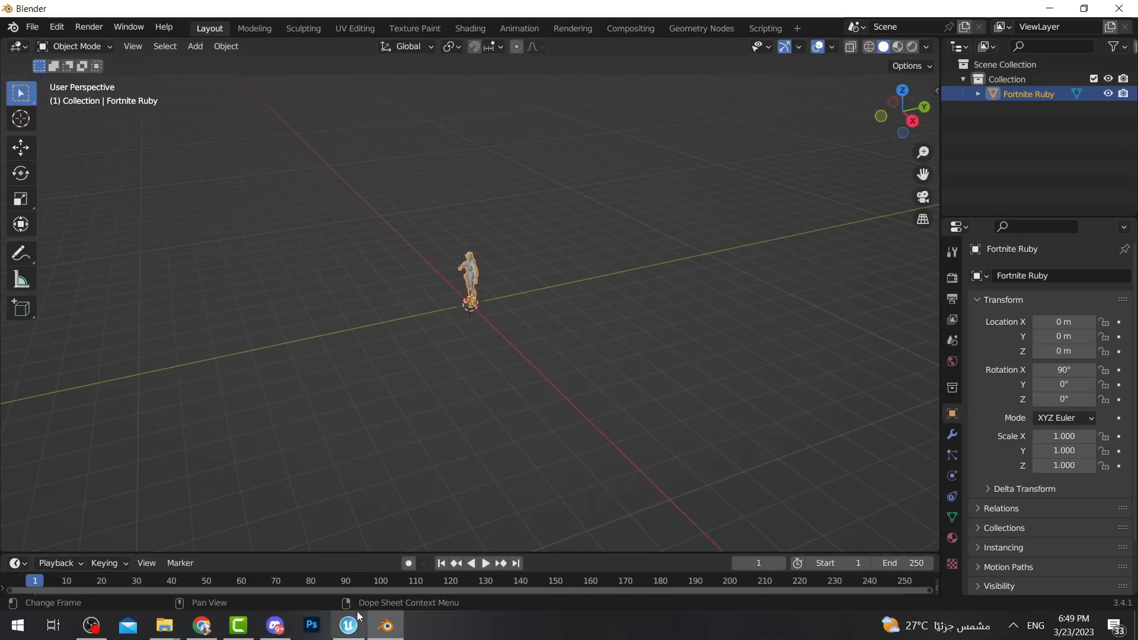
Switch to Mixamo in Chrome and upload RubyTest.fbx from the Desktop as the character file.
click(210, 627)
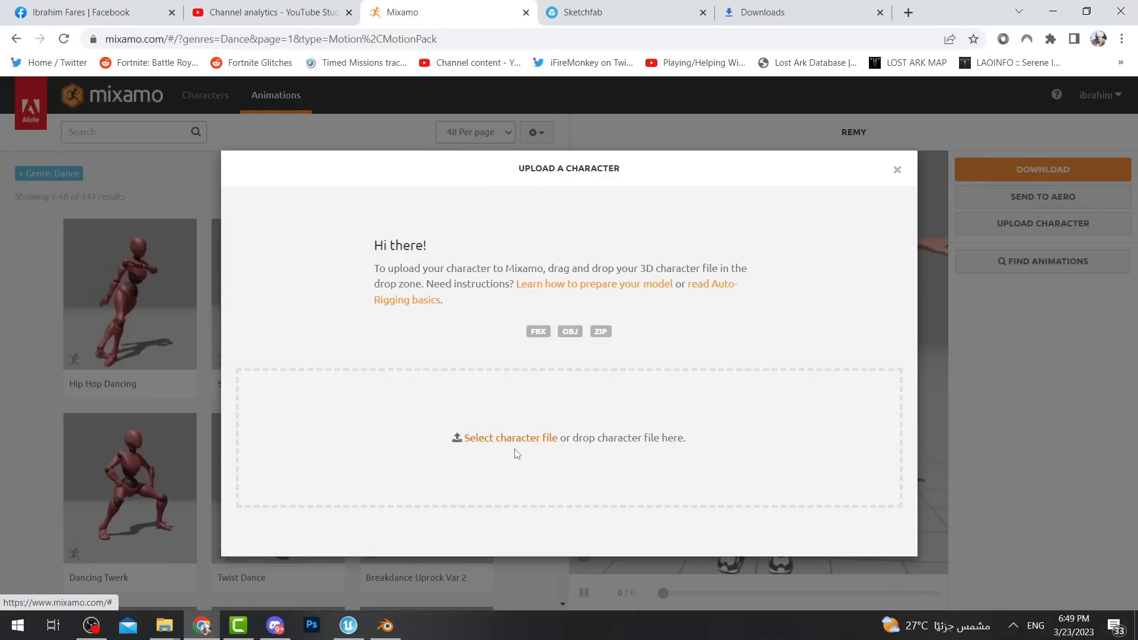
click(528, 439)
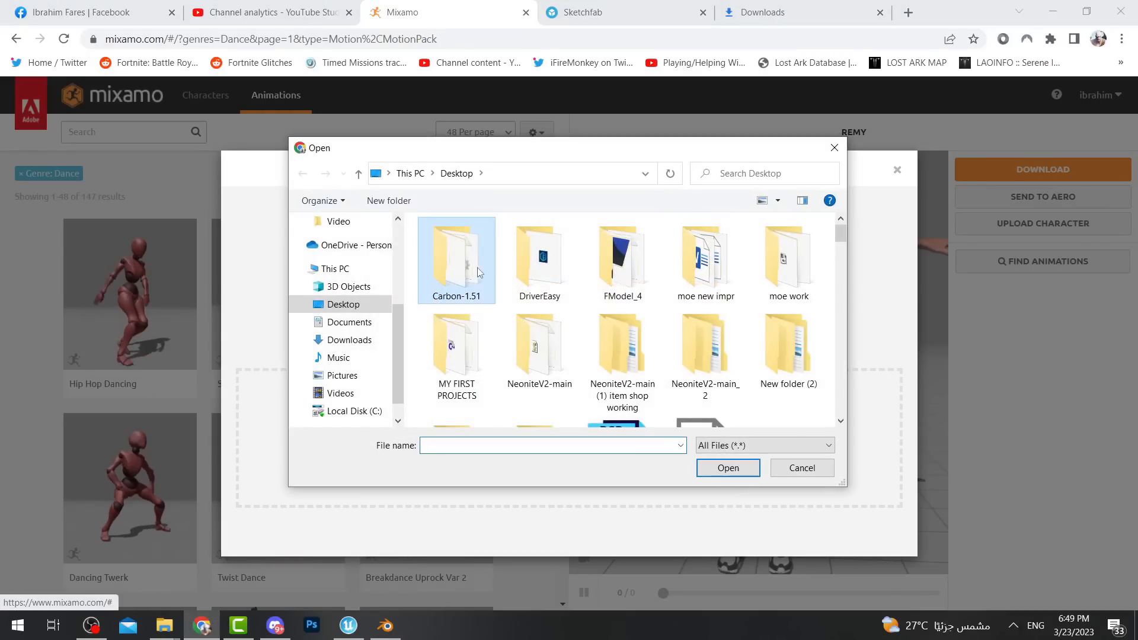
scroll(459, 277, down, 5)
click(540, 261)
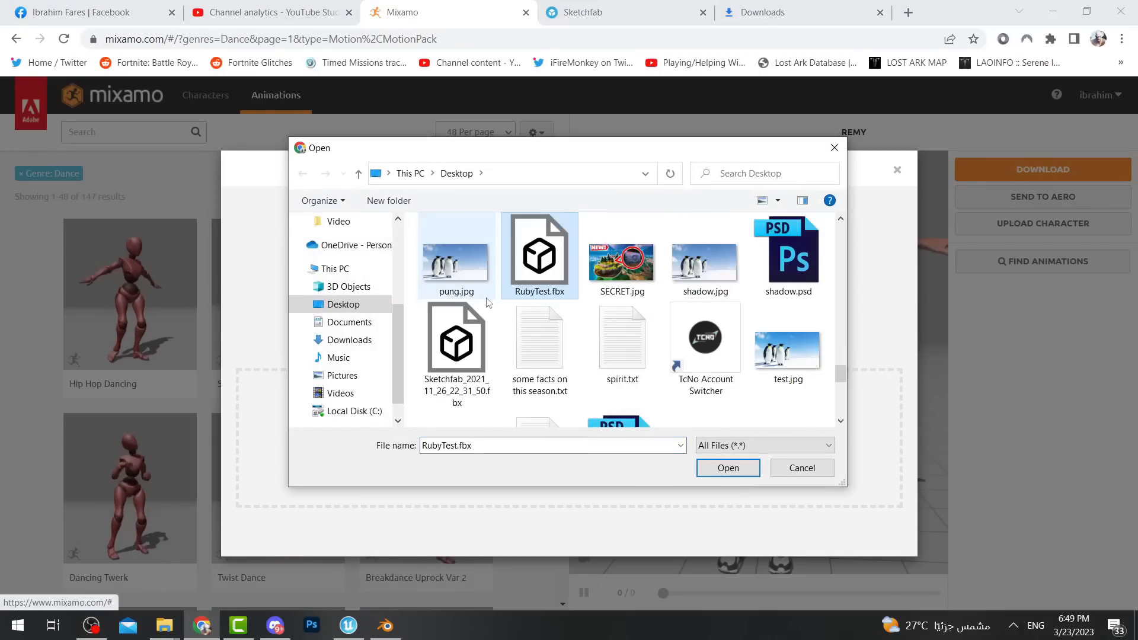
double_click(547, 268)
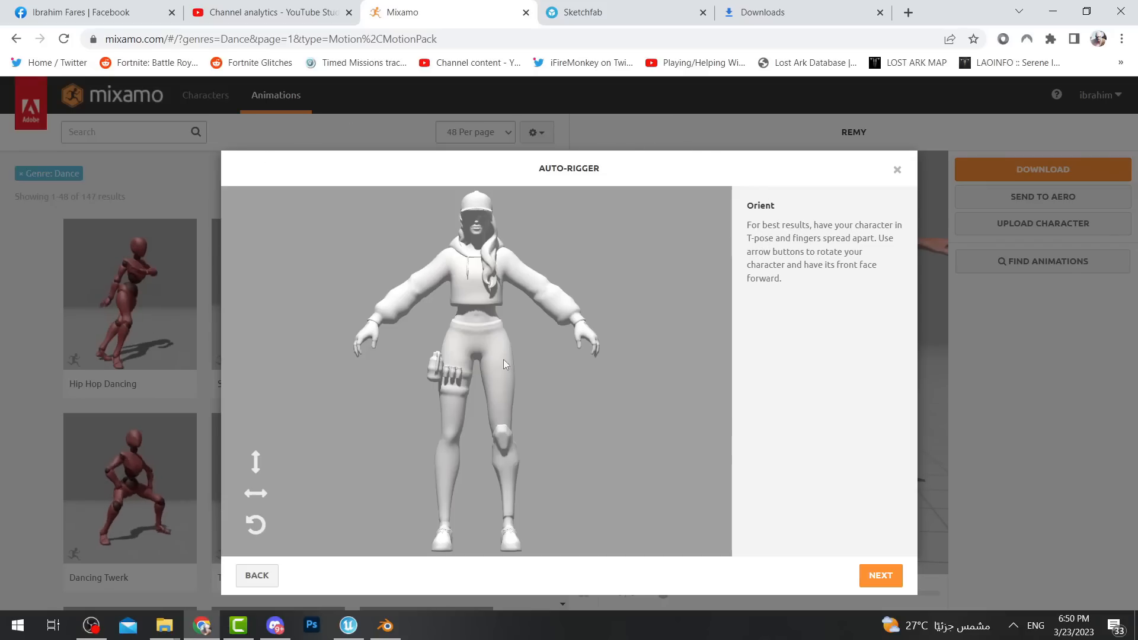
Accept the character's orientation and place the chin, wrist, elbow, knee and groin markers on the model with symmetry on.
click(873, 578)
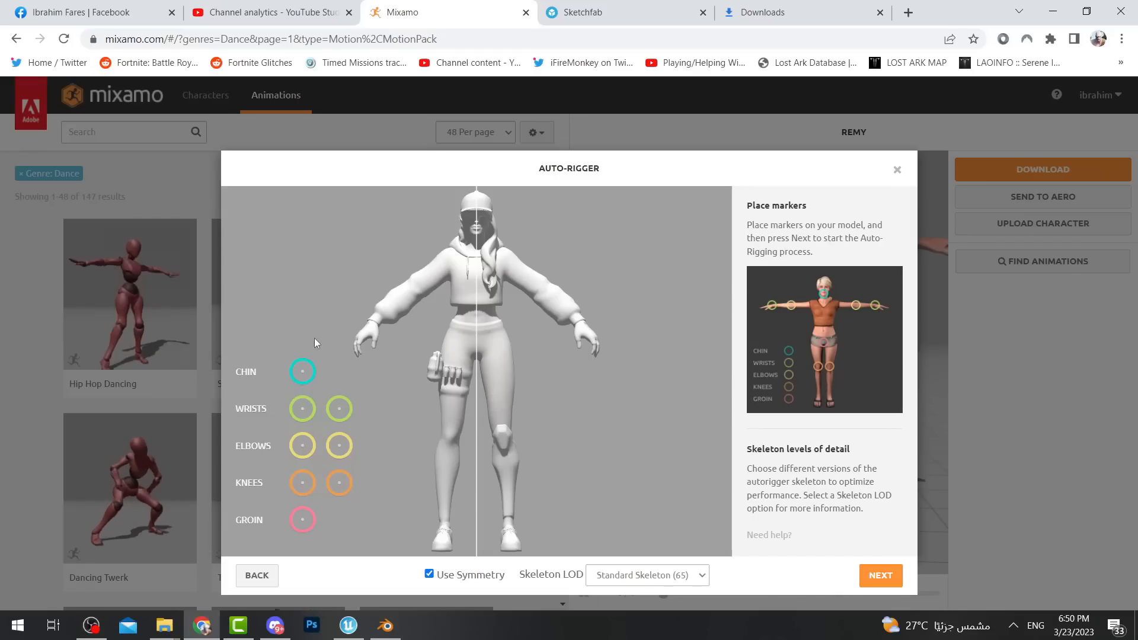
mouse_move(300, 380)
mouse_down()
mouse_move(483, 255)
mouse_move(476, 227)
mouse_up()
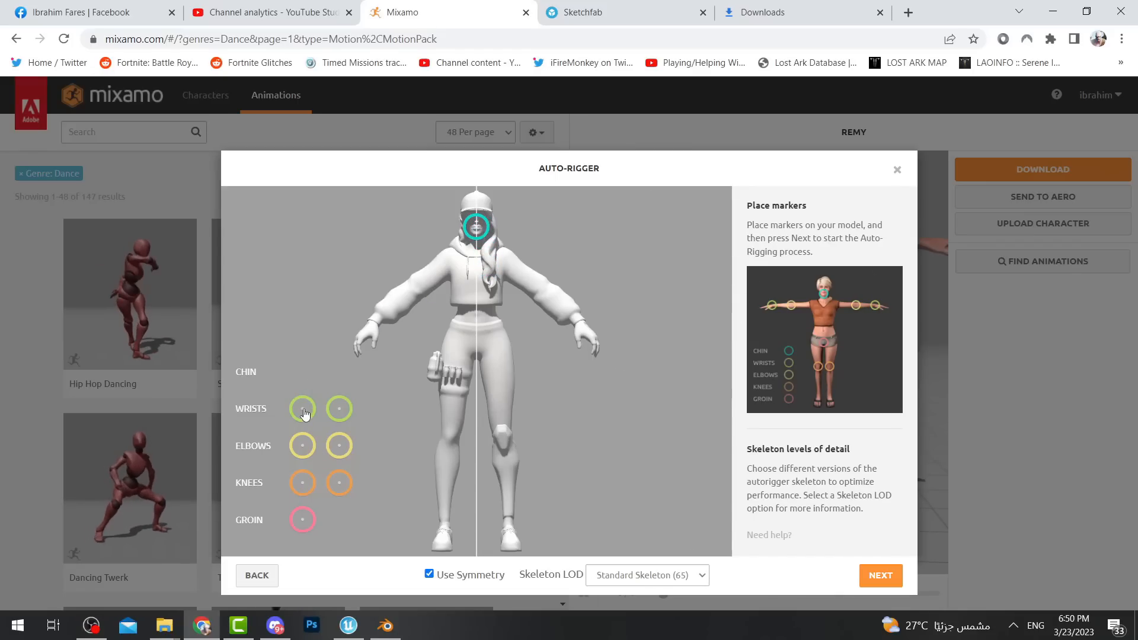
mouse_move(305, 414)
mouse_down()
mouse_move(401, 324)
mouse_move(378, 322)
mouse_up()
mouse_move(303, 445)
mouse_down()
mouse_move(427, 337)
mouse_move(440, 291)
mouse_move(414, 292)
mouse_move(379, 319)
mouse_up()
mouse_move(337, 484)
mouse_down()
mouse_move(567, 427)
mouse_move(505, 443)
mouse_up()
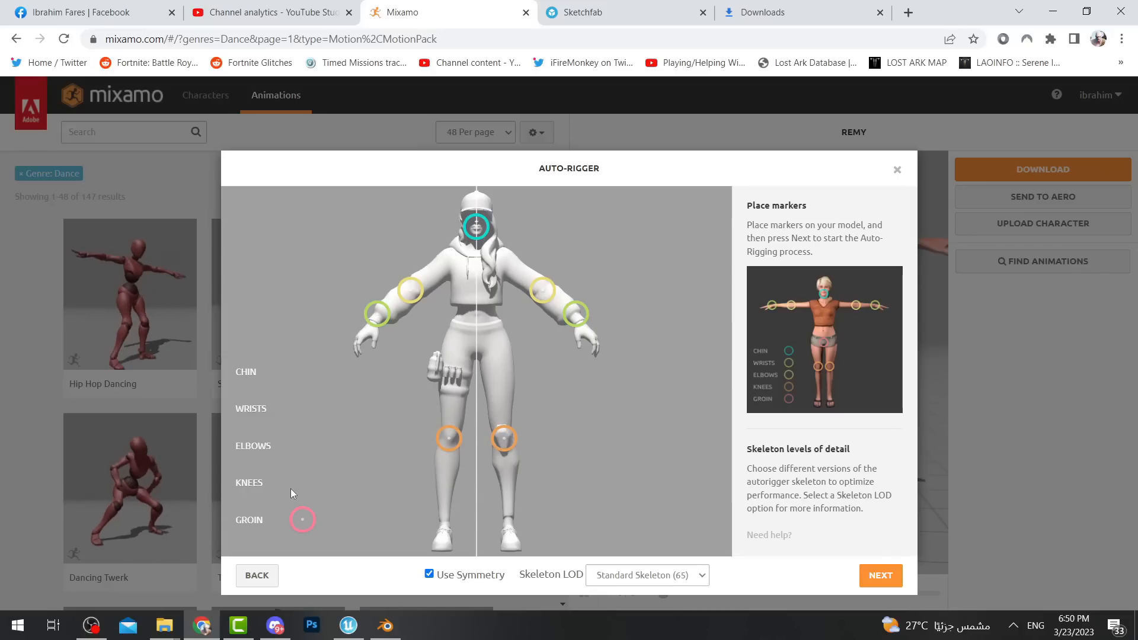
mouse_move(302, 520)
mouse_down()
mouse_move(337, 517)
mouse_move(485, 338)
mouse_move(478, 354)
mouse_up()
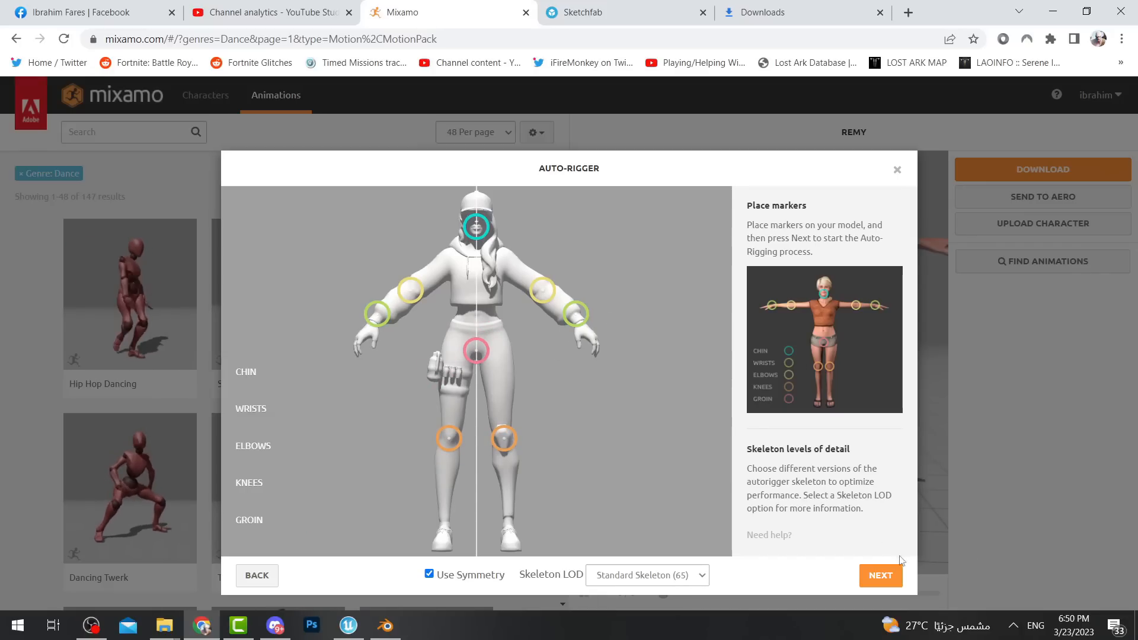
Run the auto-rigging with the Standard Skeleton (65) and accept the rigged model as the new current character.
click(882, 582)
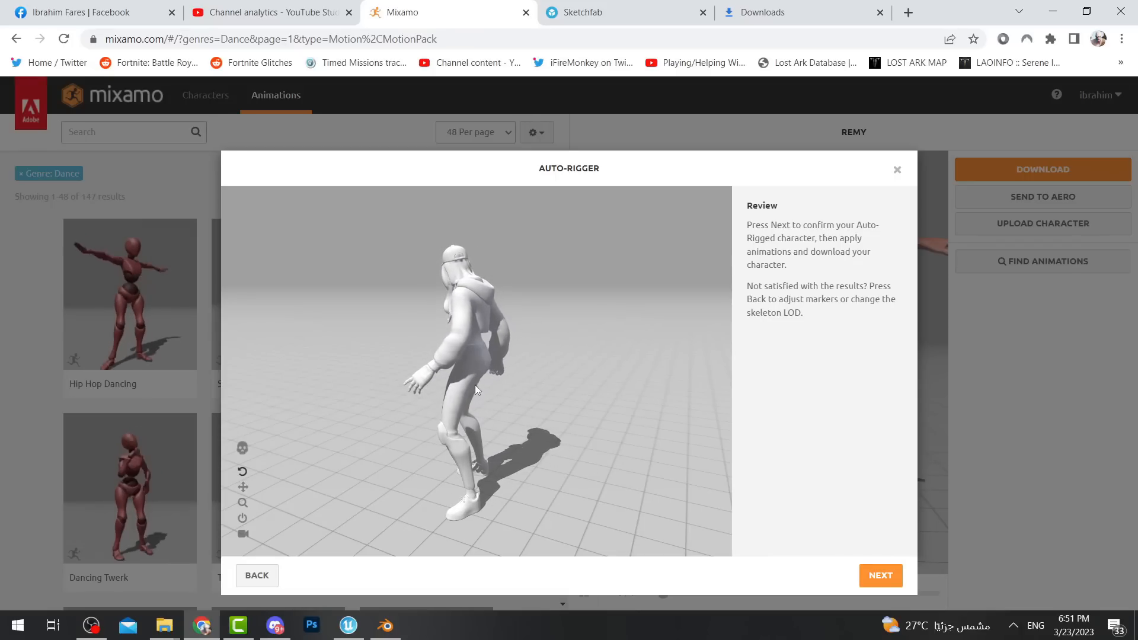
click(880, 576)
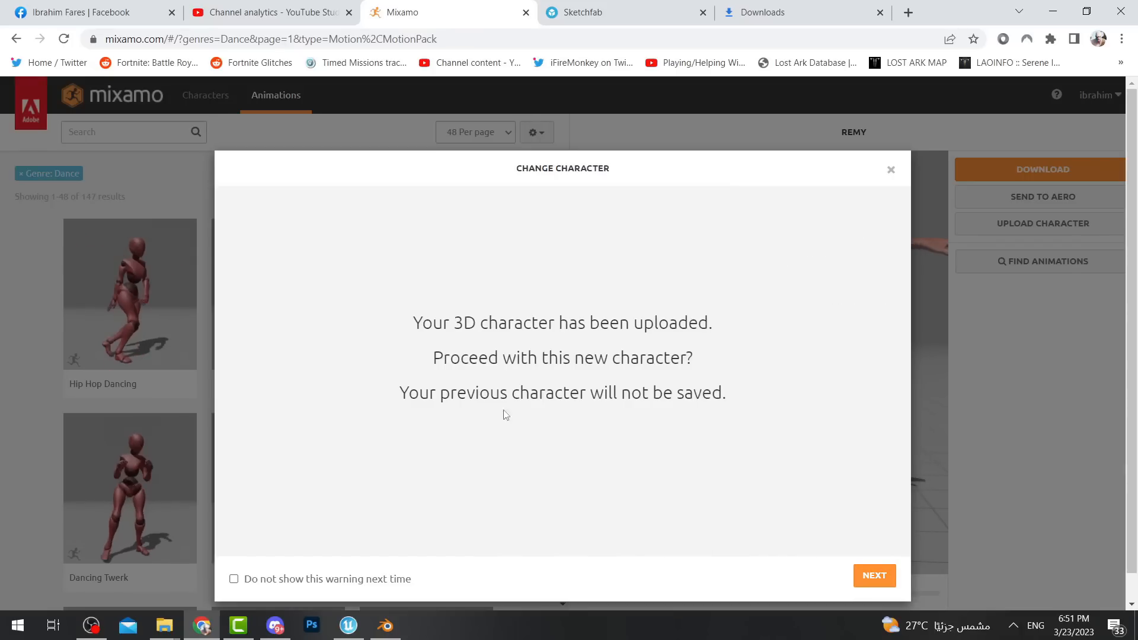
click(875, 575)
Preview the blue-figure Hip Hop Dancing animation beside Wave Hip Hop Dance on the rigged character and remove it again.
scroll(436, 393, down, 3)
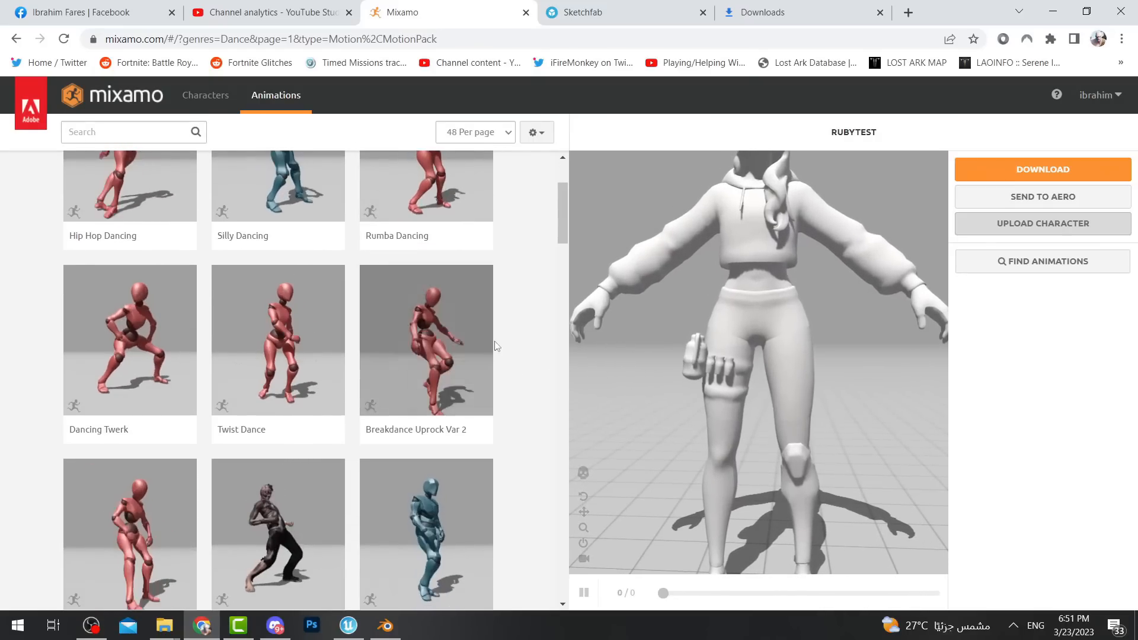
scroll(496, 346, down, 11)
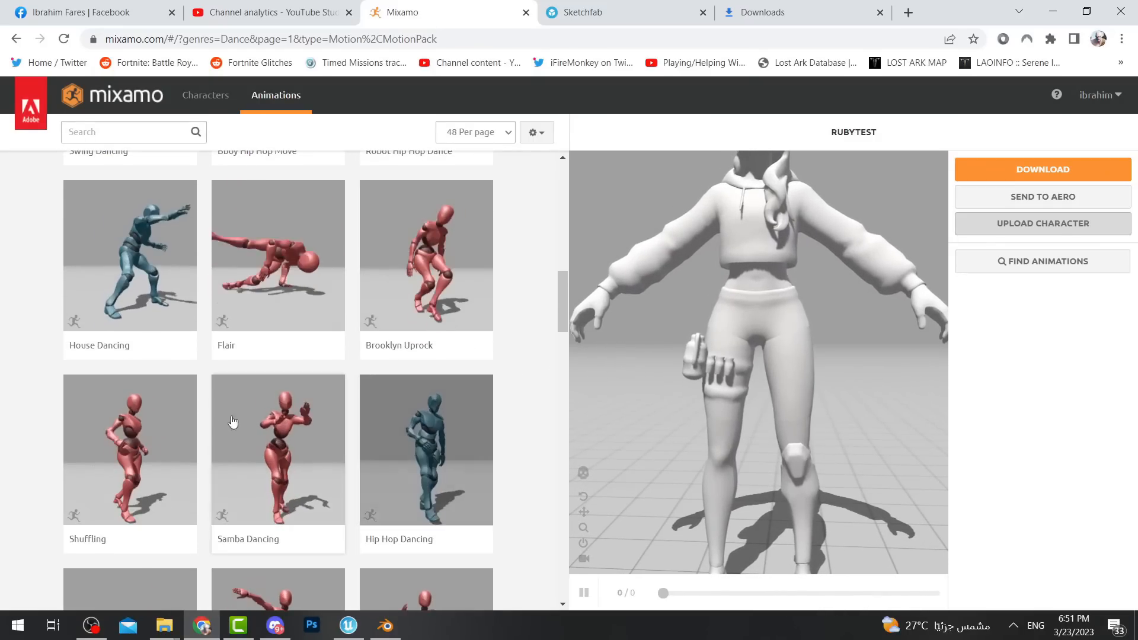
scroll(326, 447, down, 1)
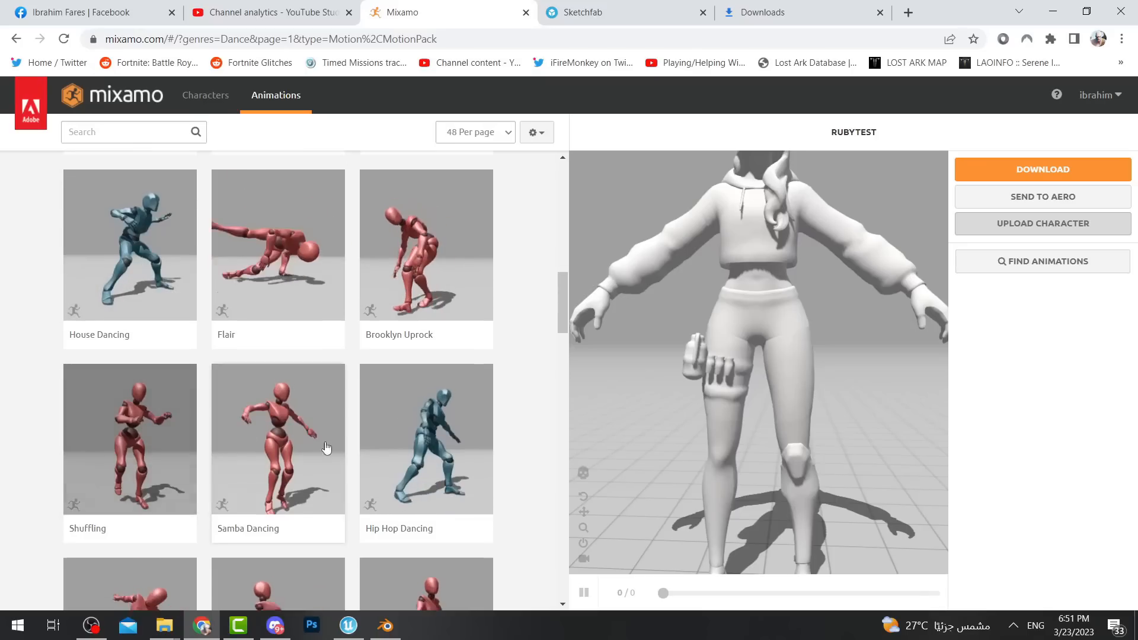
scroll(326, 453, down, 4)
scroll(89, 403, down, 3)
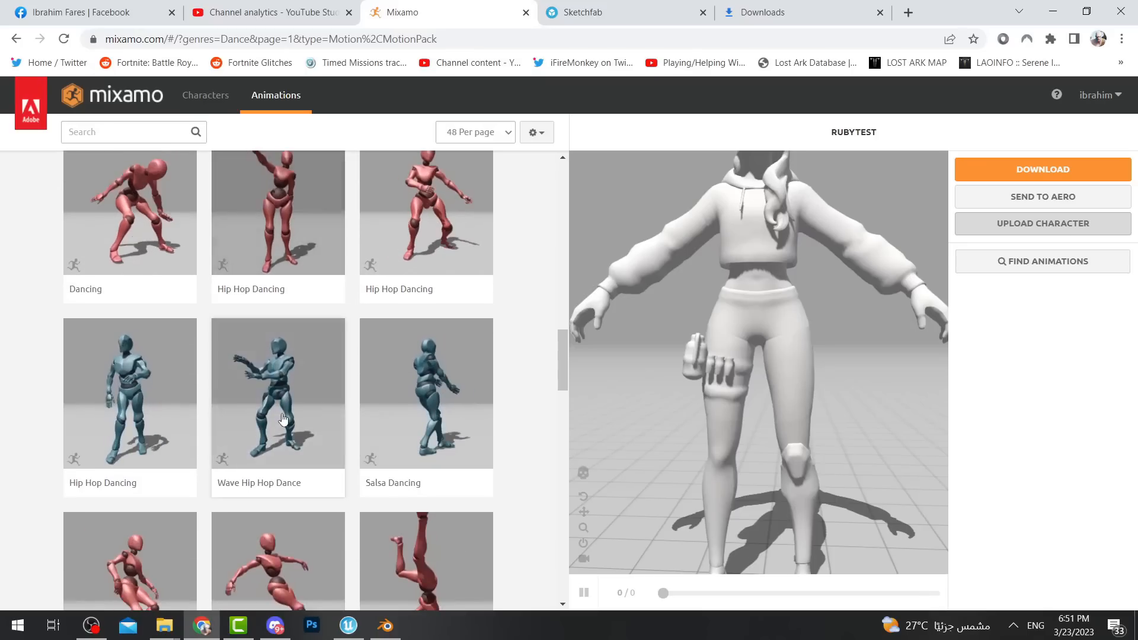
click(129, 393)
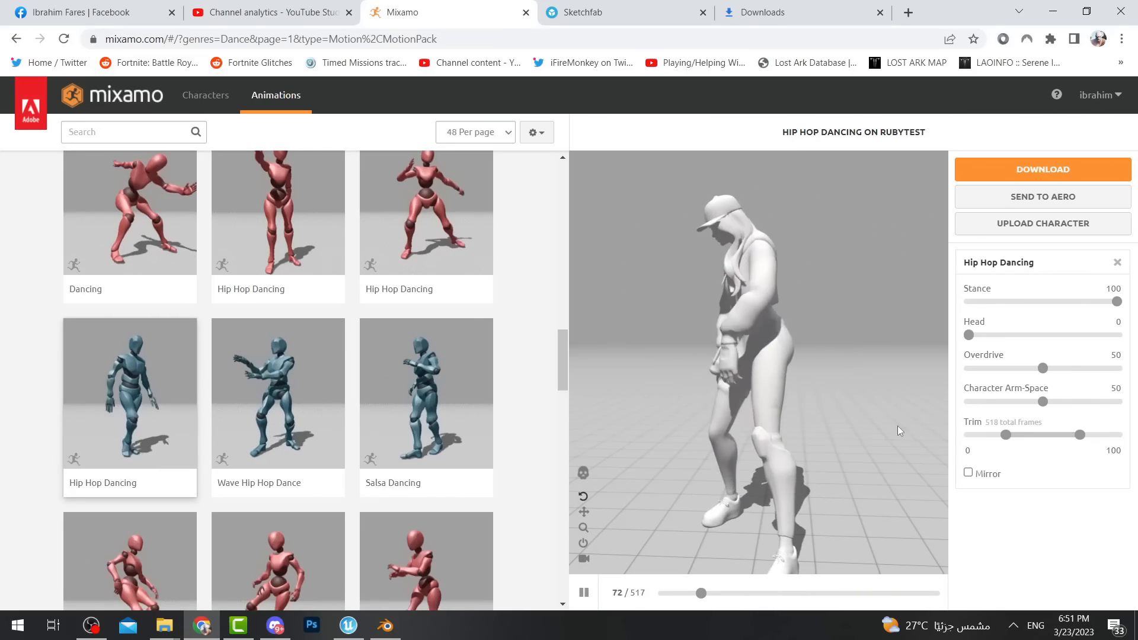
scroll(900, 431, up, 5)
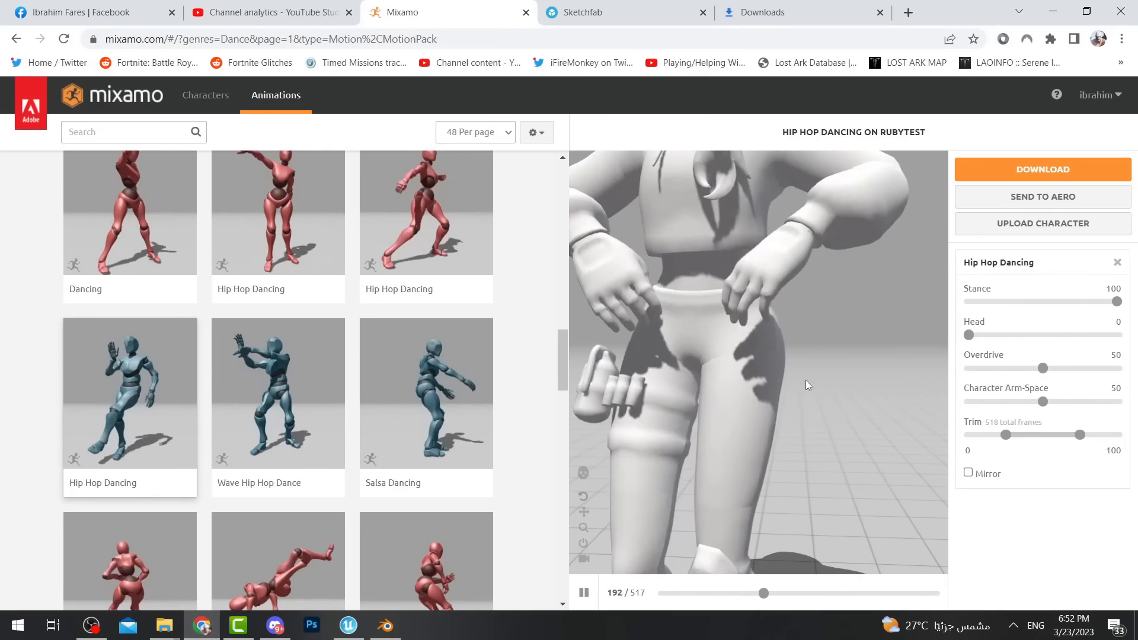
scroll(806, 385, down, 5)
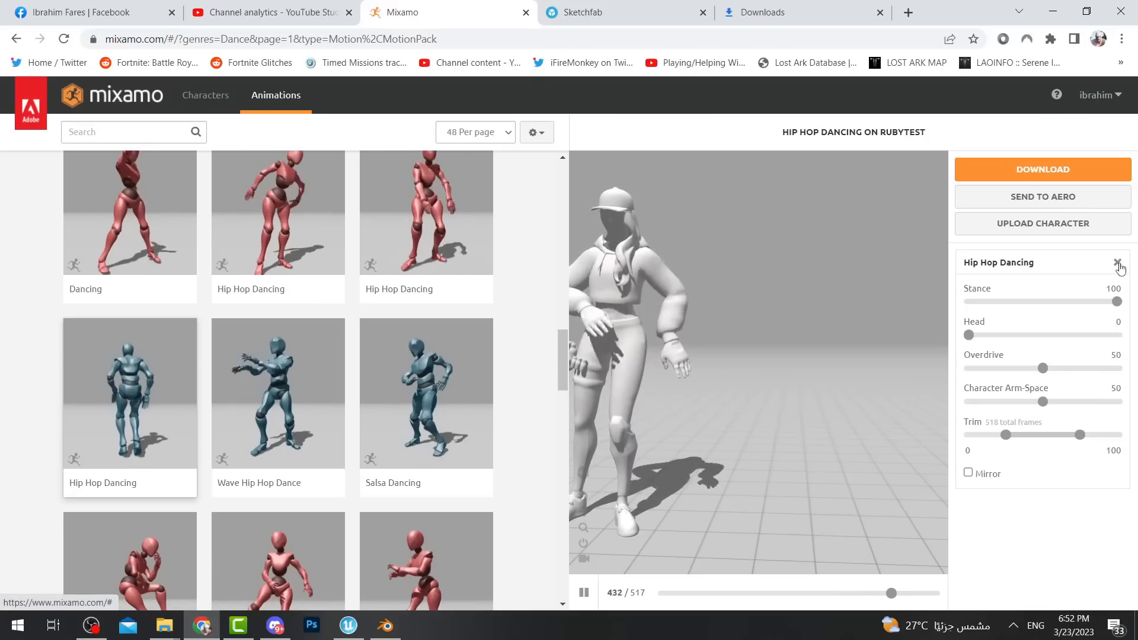
click(1117, 263)
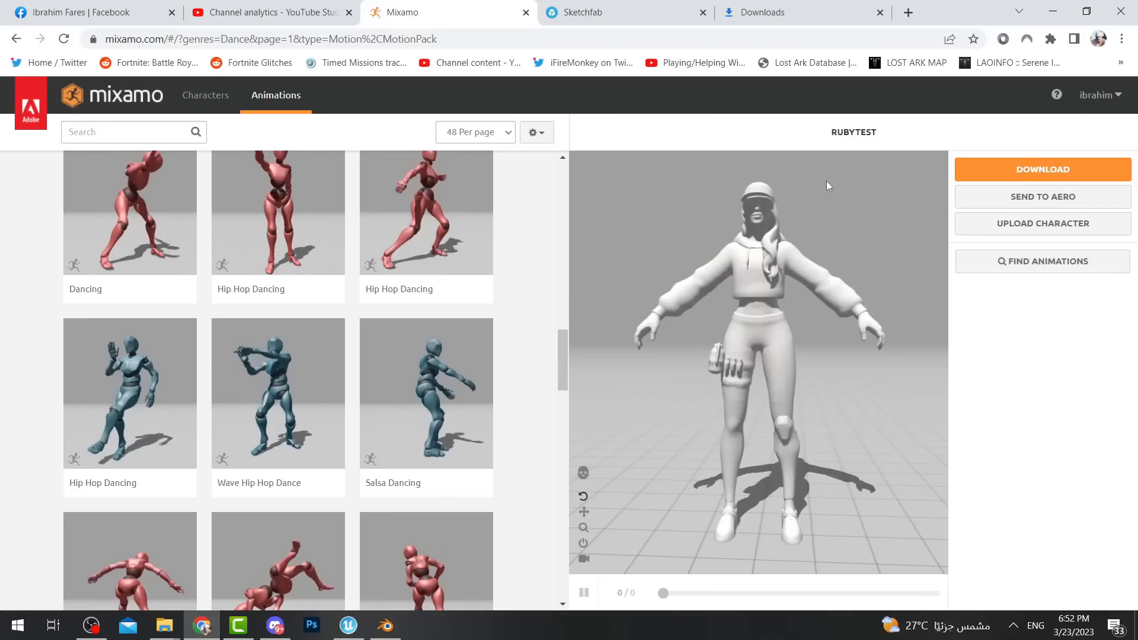
Download the rigged RubyTest character without animation in FBX Binary format with the T-pose.
click(1096, 167)
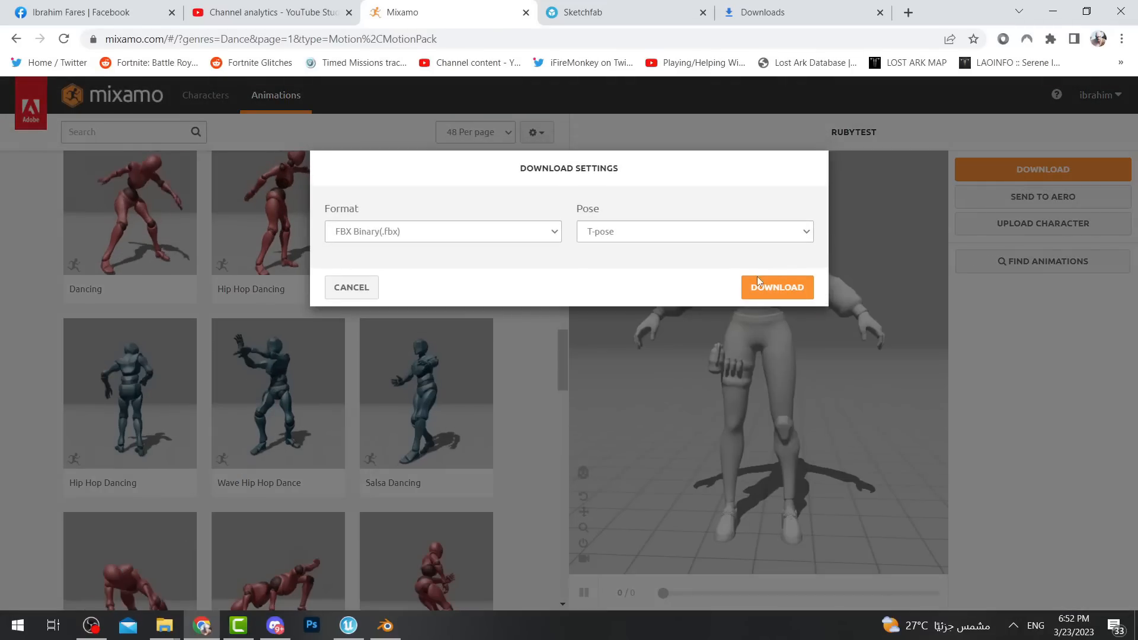
click(441, 237)
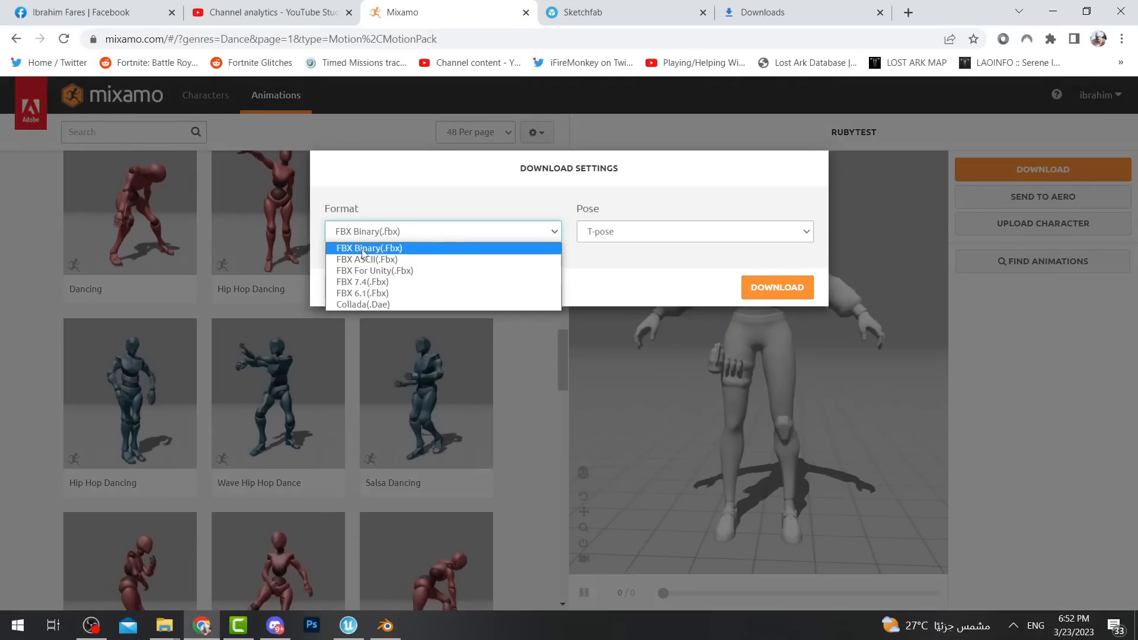
click(379, 249)
click(610, 235)
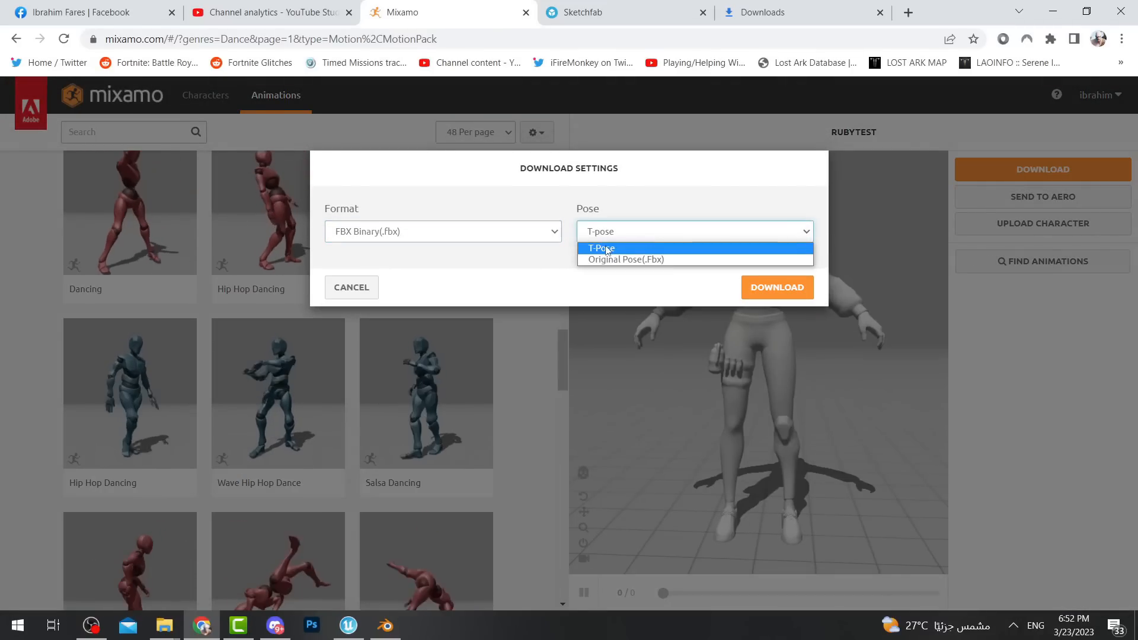
click(562, 293)
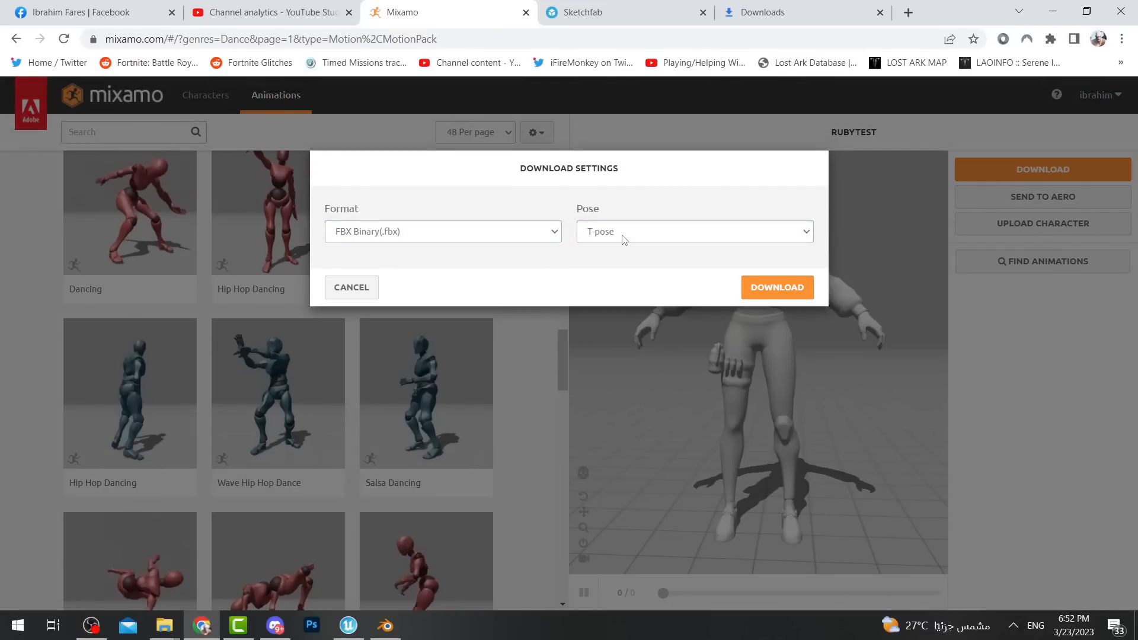
click(775, 288)
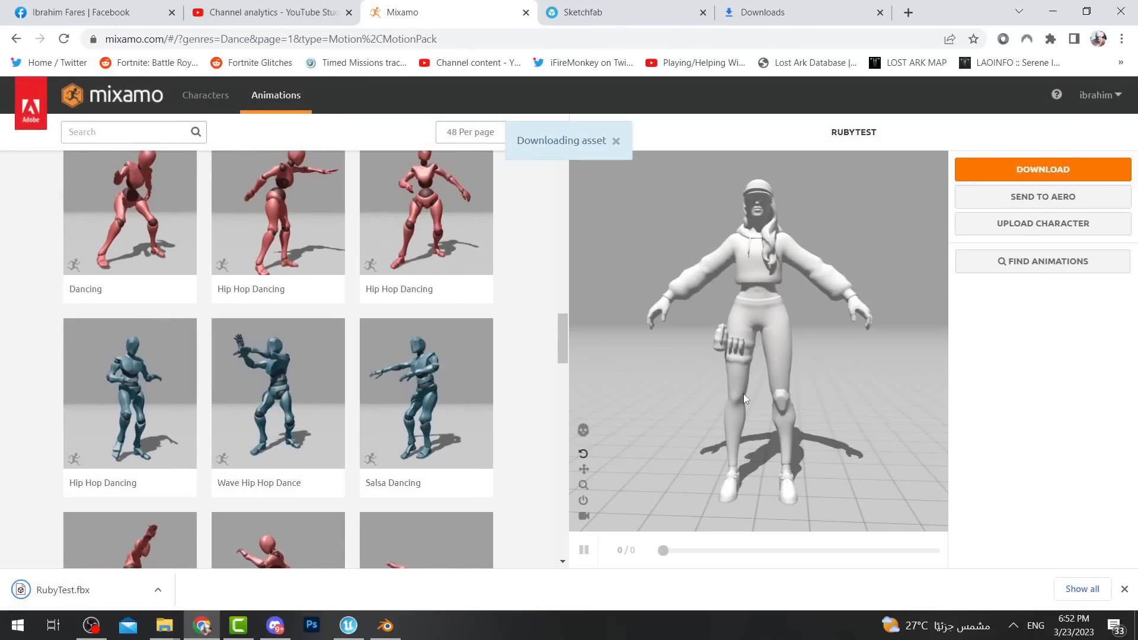
Apply the blue-figure Hip Hop Dancing animation beside Wave Hip Hop Dance to the RubyTest character.
scroll(340, 376, down, 4)
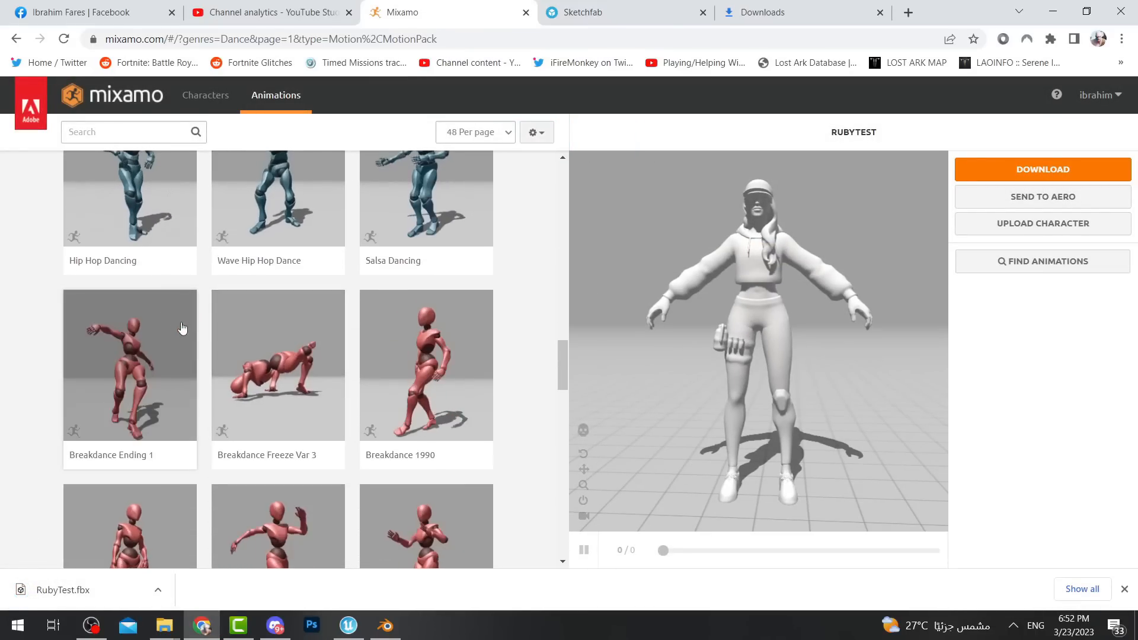
scroll(182, 328, up, 1)
scroll(137, 295, down, 2)
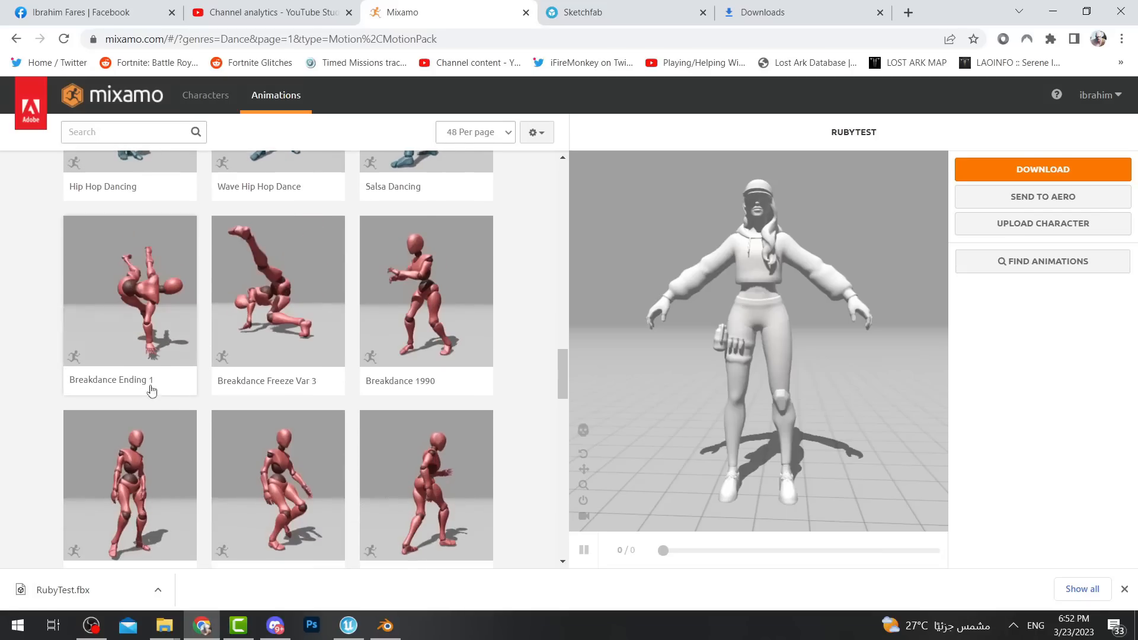
scroll(148, 332, up, 4)
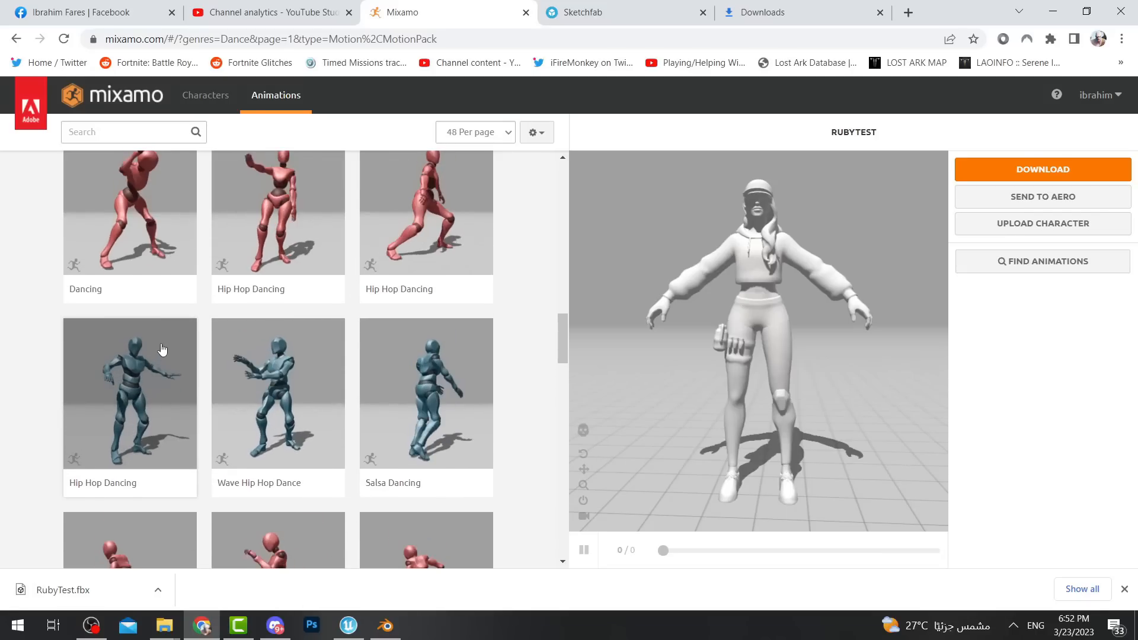
click(127, 369)
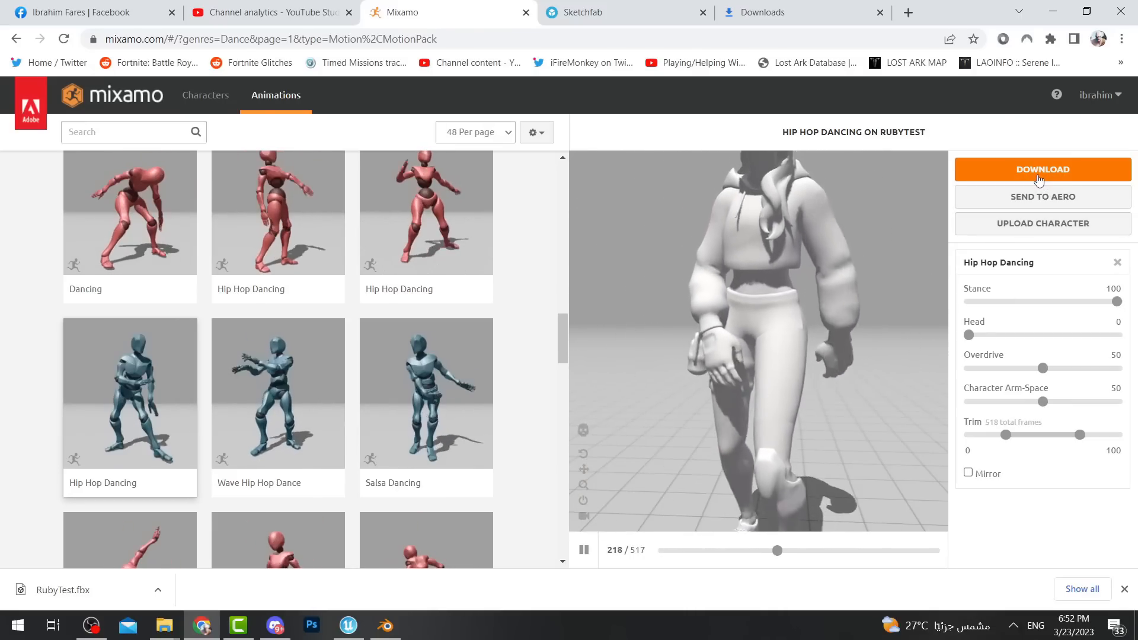
Download the Hip Hop Dancing animation as FBX Binary without skin, at 60 frames per second and with no keyframe reduction.
click(1039, 172)
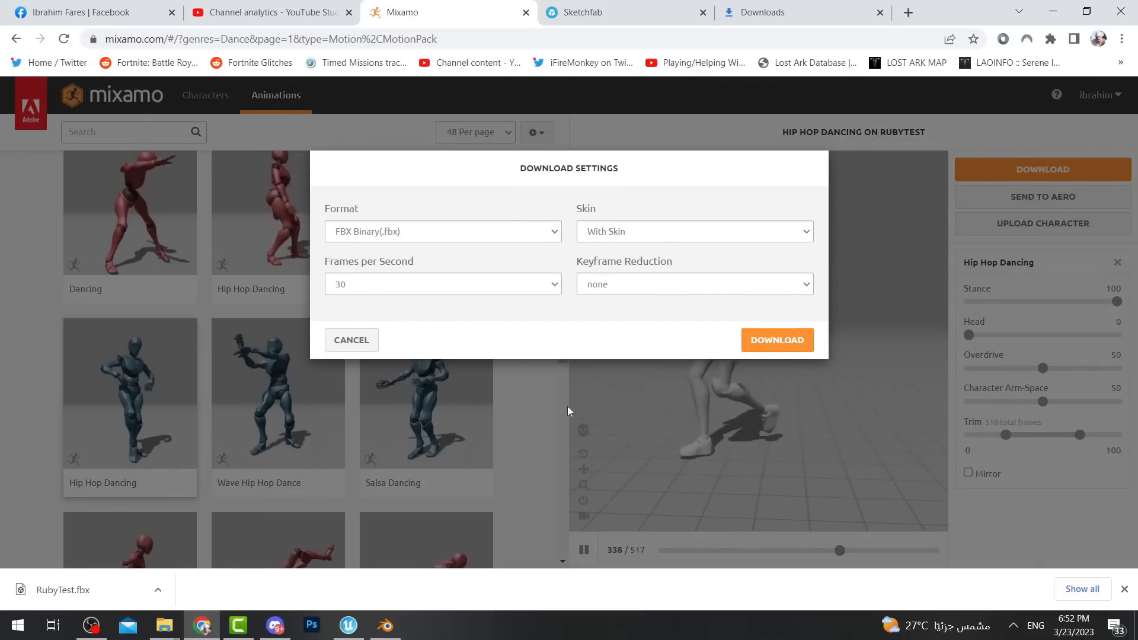
click(382, 284)
click(380, 323)
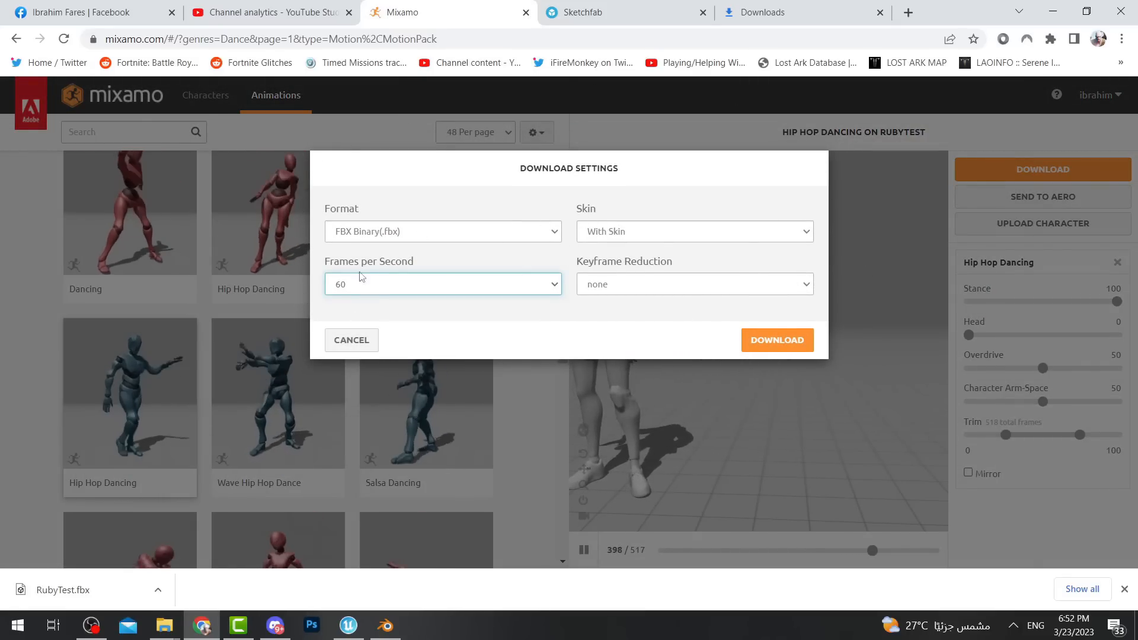
click(604, 235)
click(617, 256)
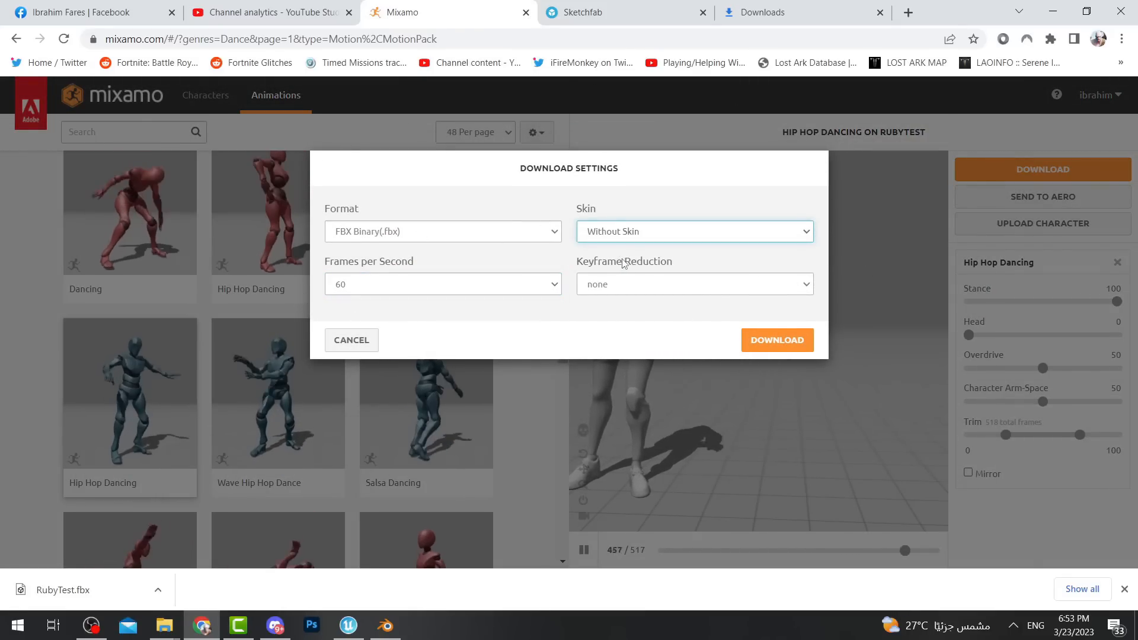
click(349, 232)
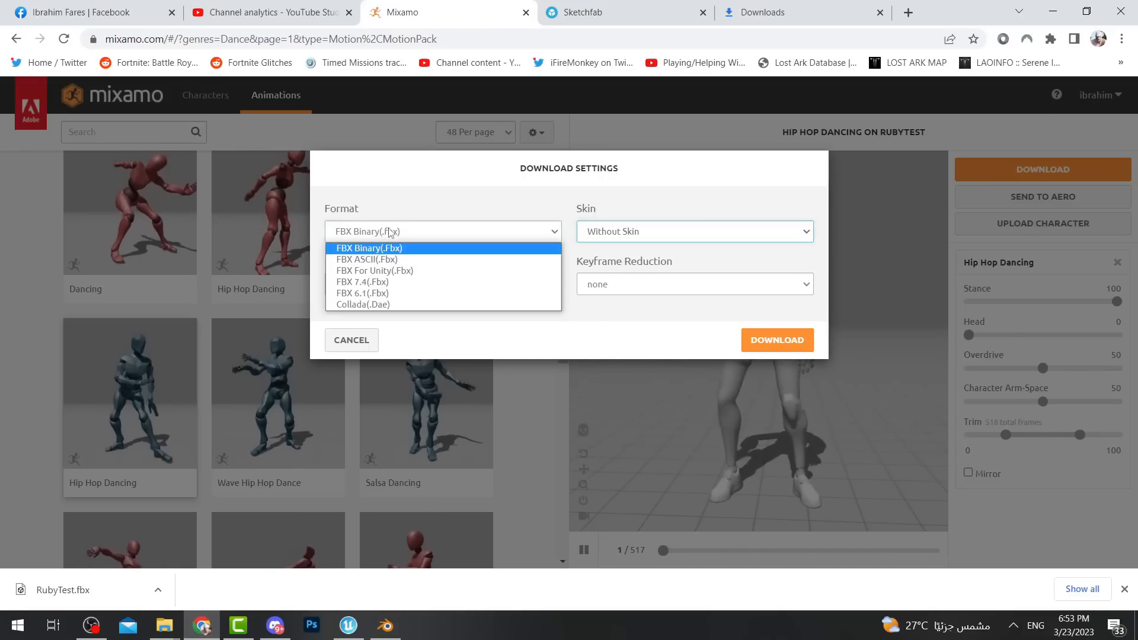
click(339, 234)
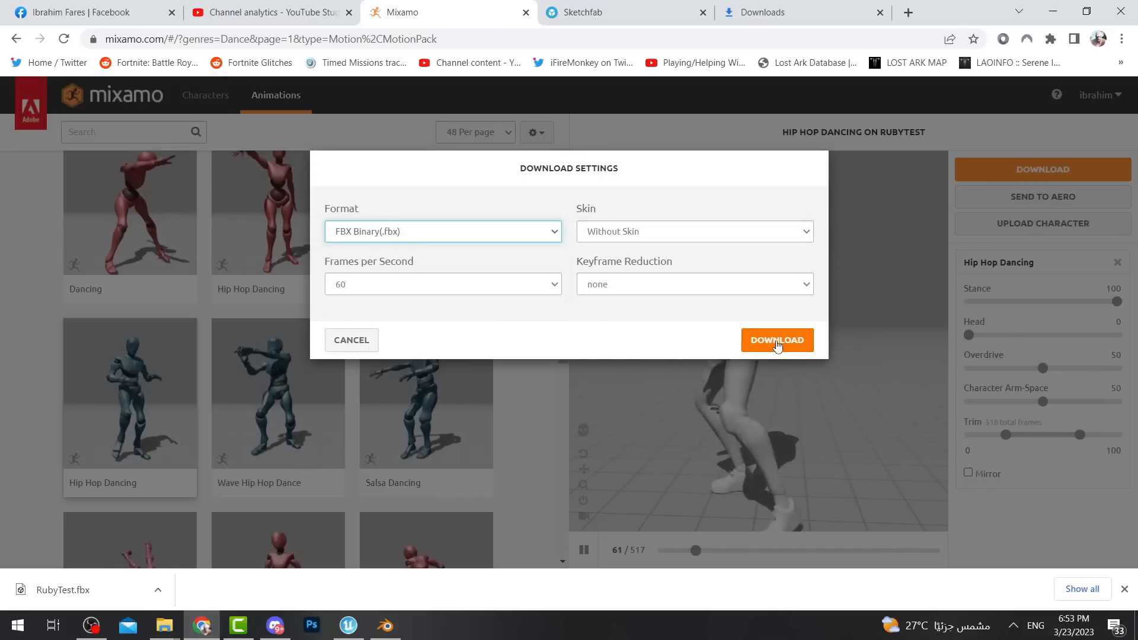
click(777, 341)
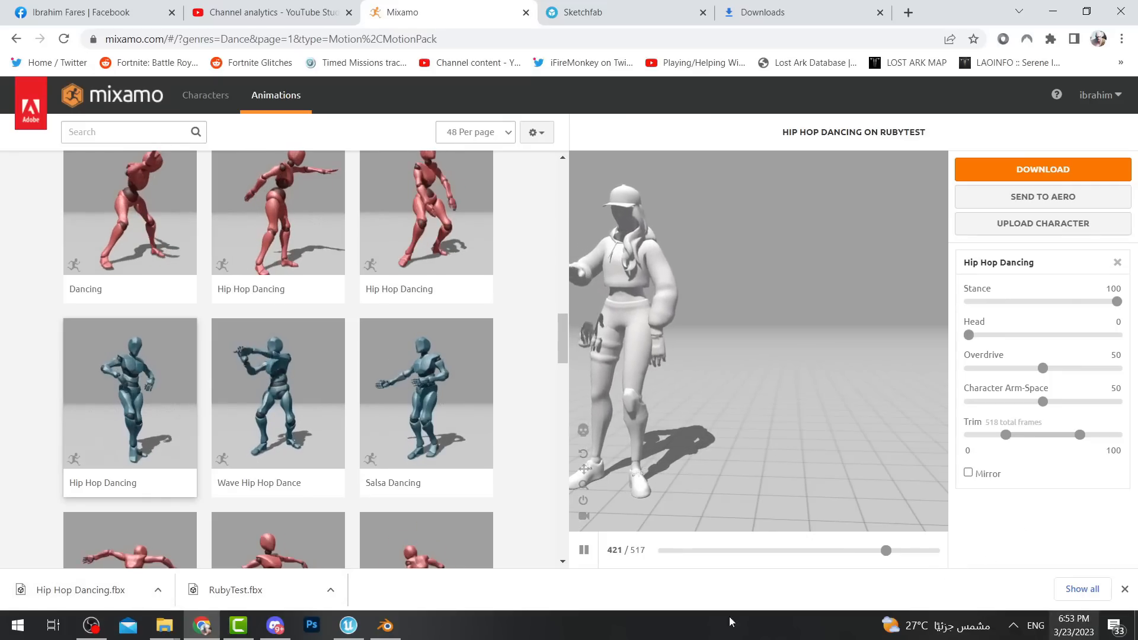
Switch to Unreal Editor, create a folder named RubyTest in MyProjectO Content, and open it.
click(349, 625)
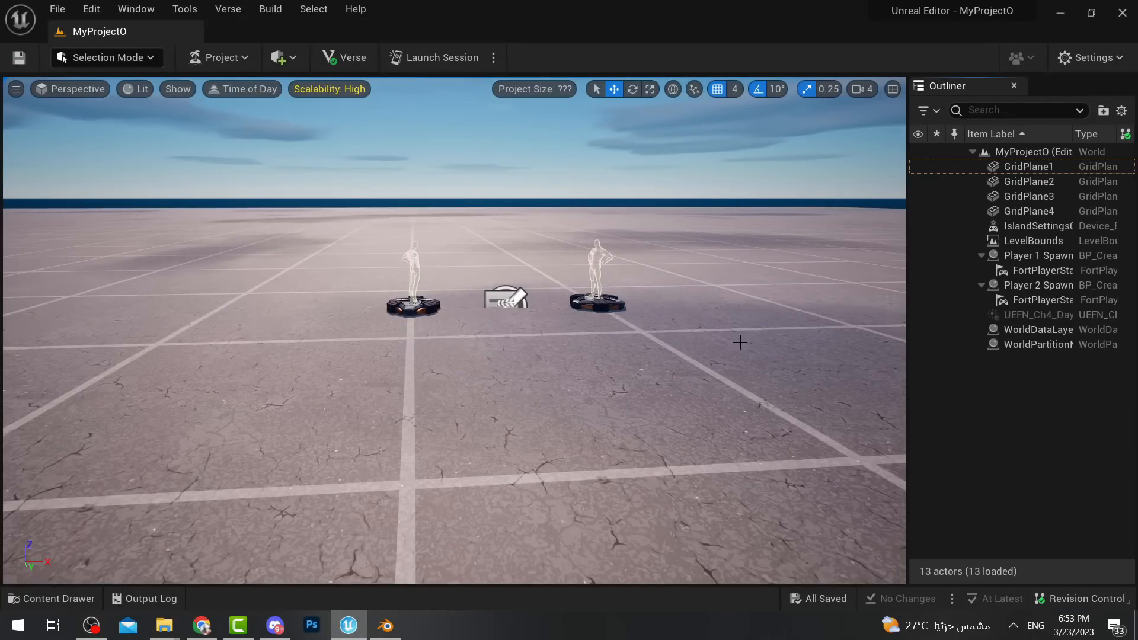
click(52, 599)
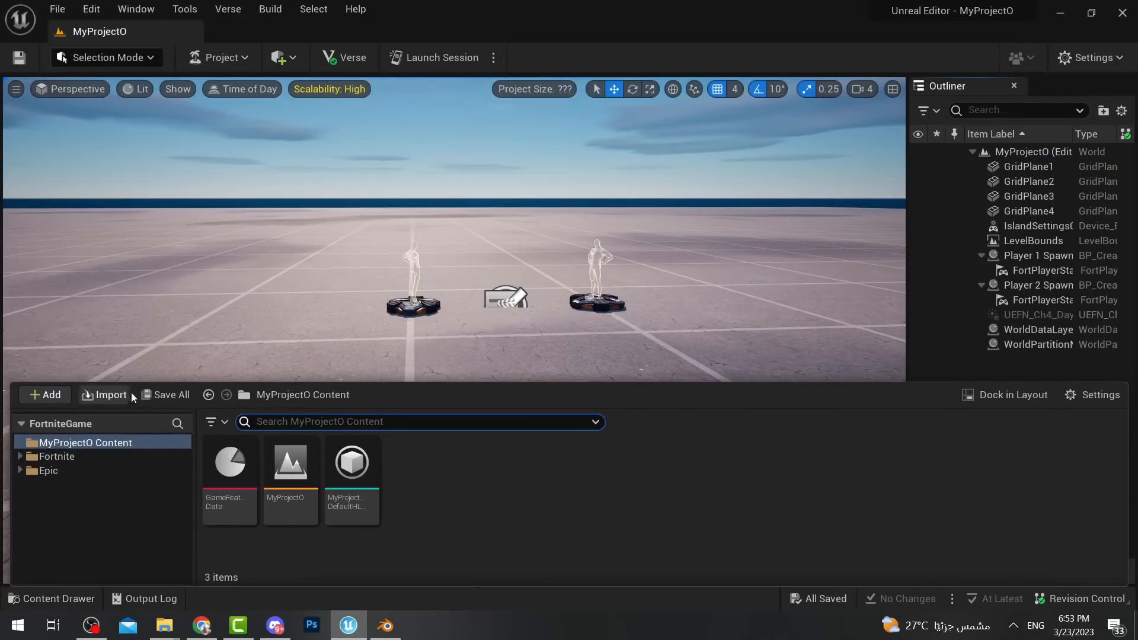
click(430, 537)
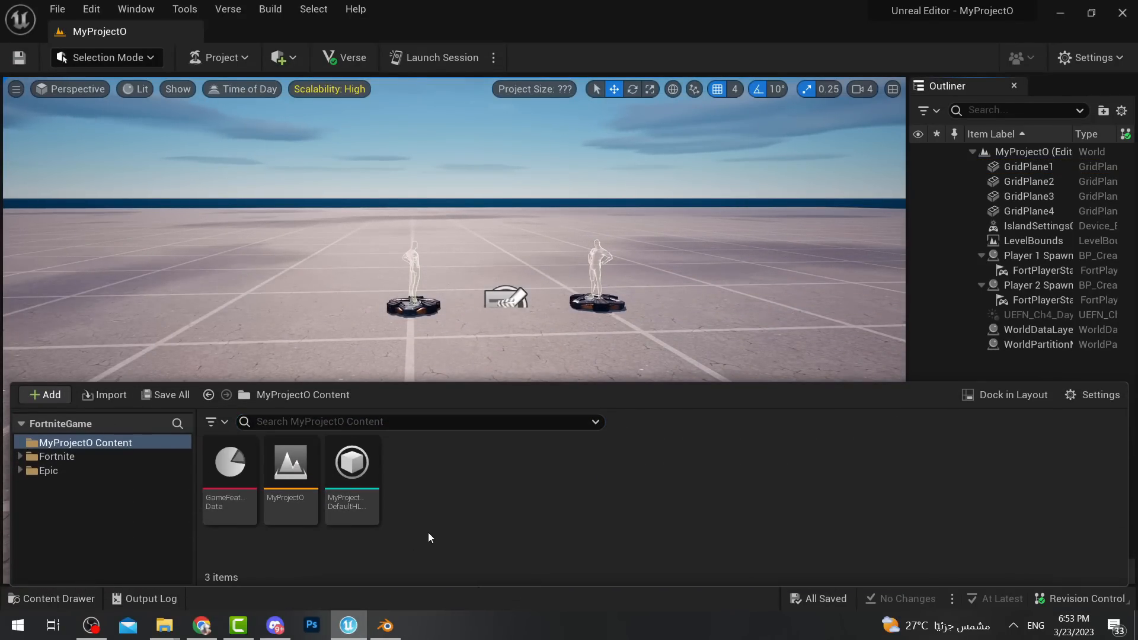
right_click(470, 543)
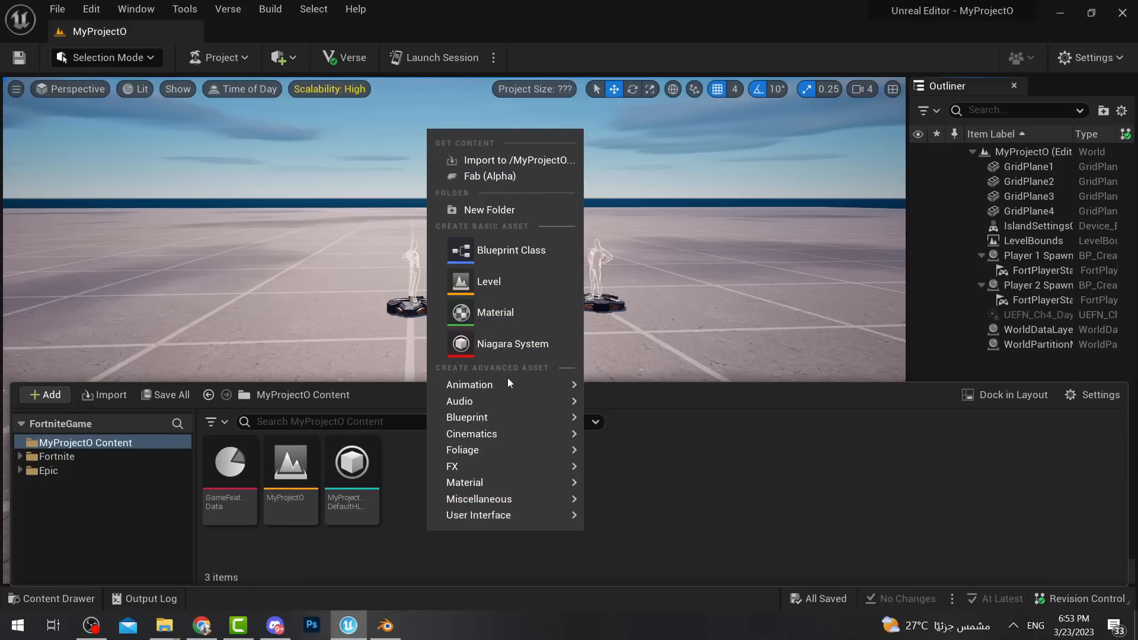
mouse_move(514, 402)
mouse_move(622, 450)
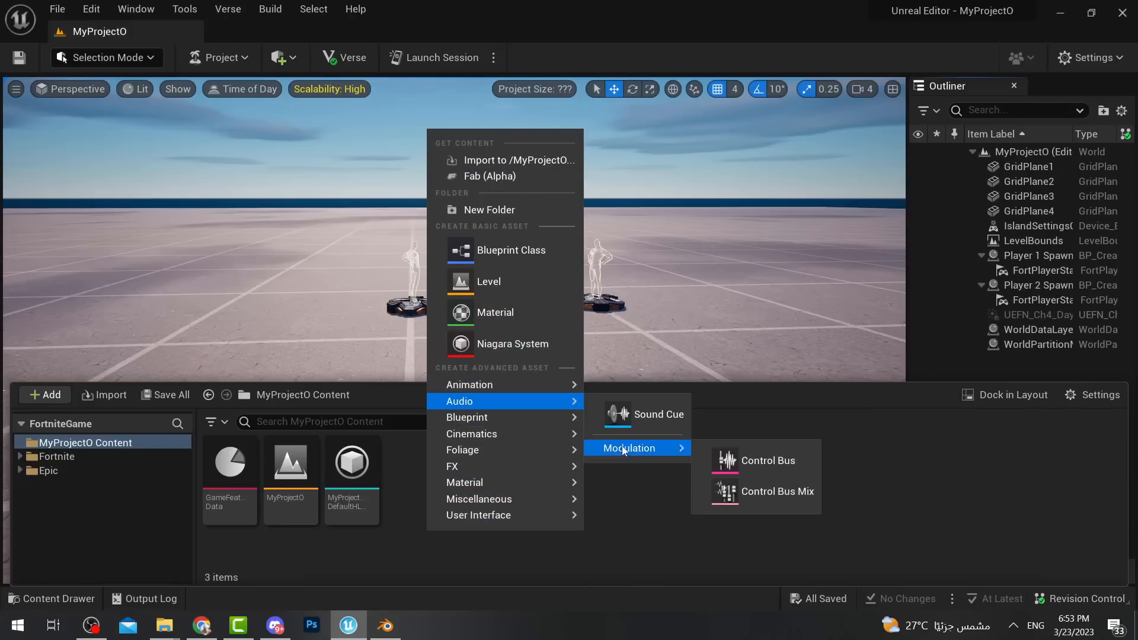
click(476, 208)
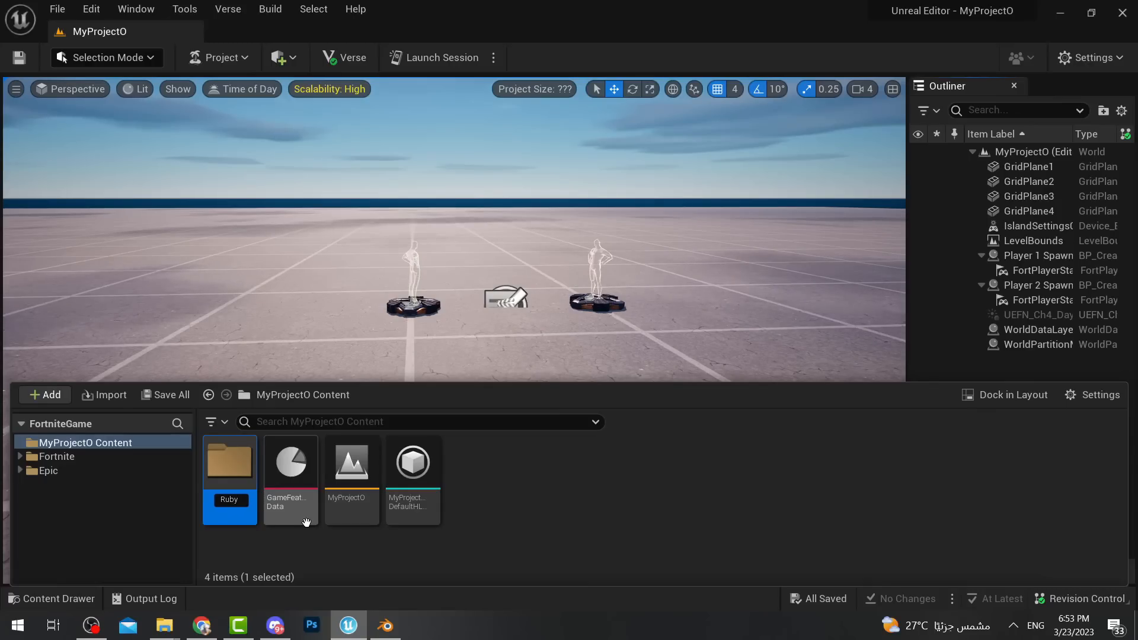
key(Return)
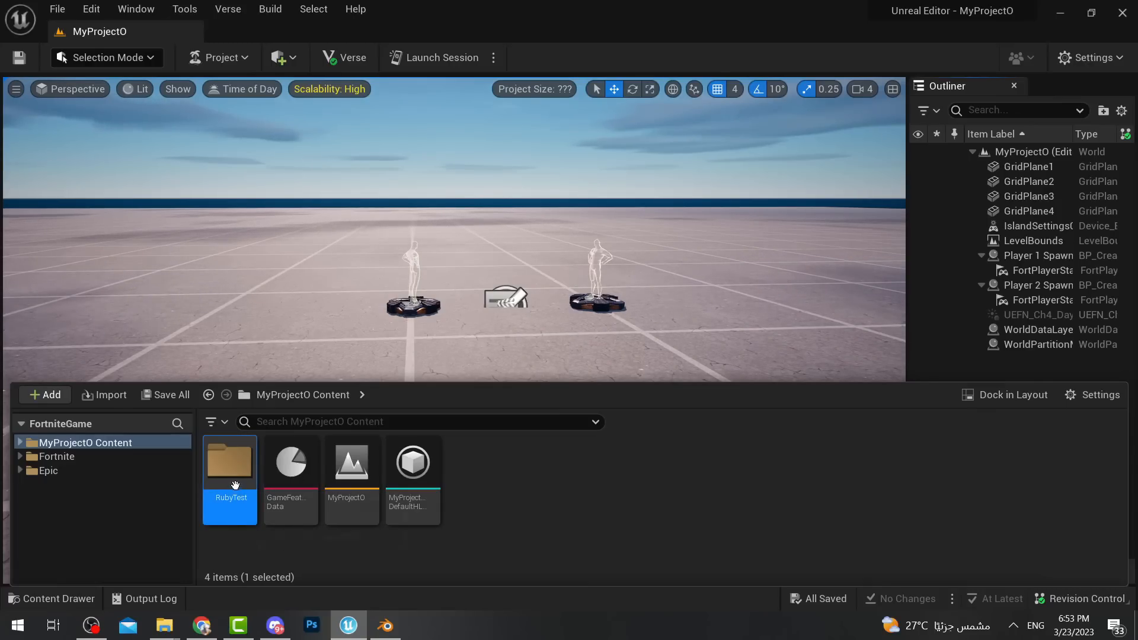
double_click(236, 486)
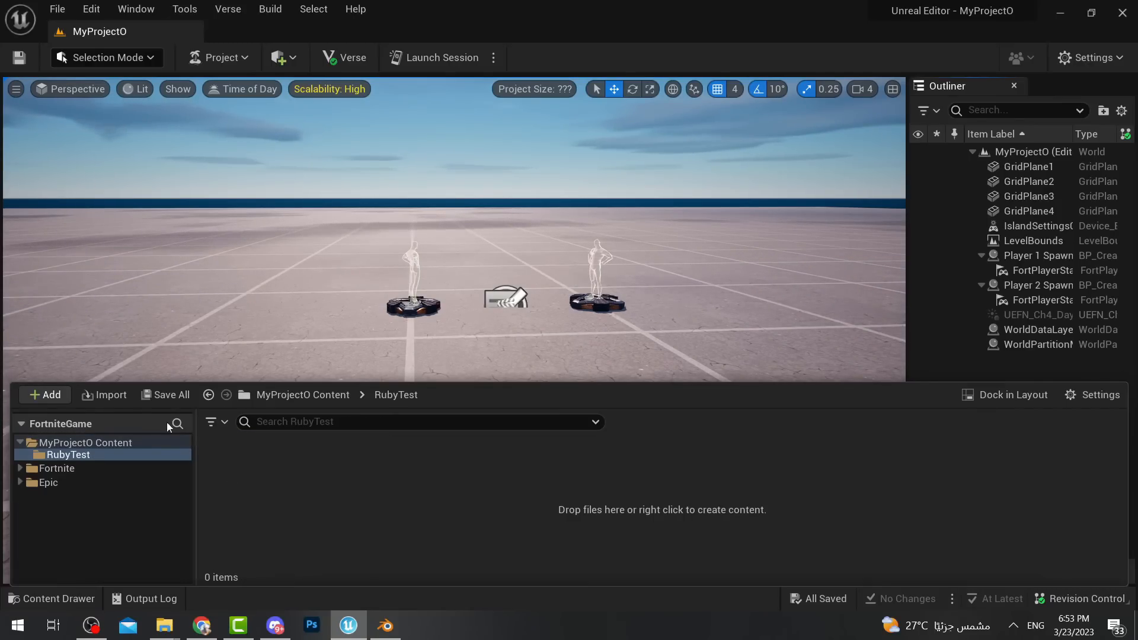
Import RubyTest.fbx from Downloads into the RubyTest folder as a skeletal mesh without animations, and clear and close the message log.
click(105, 396)
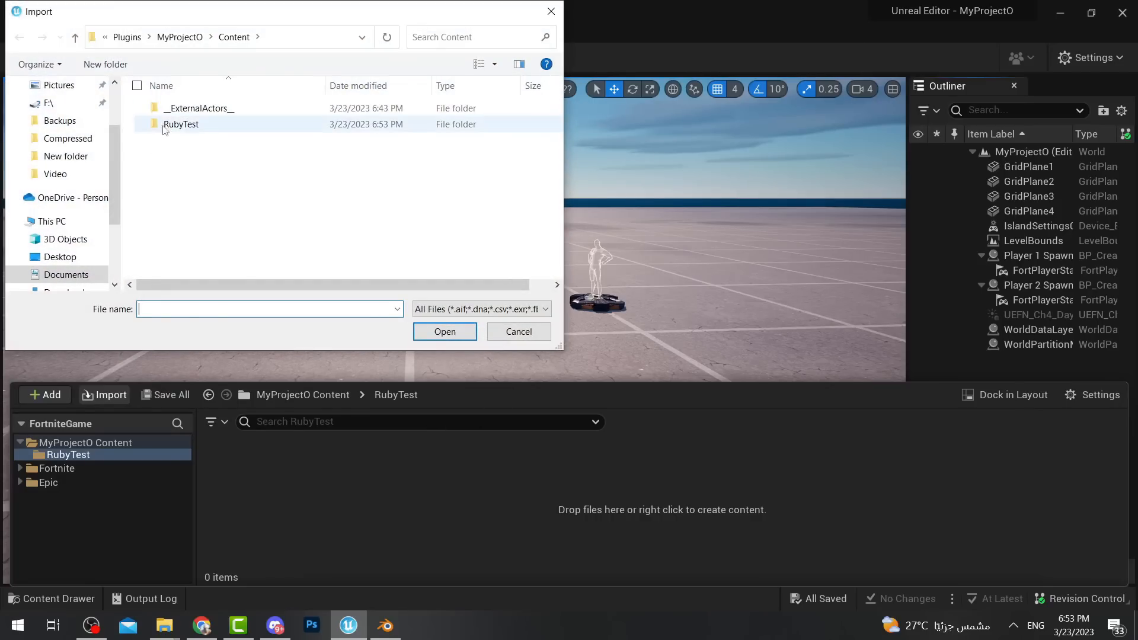
scroll(58, 156, up, 2)
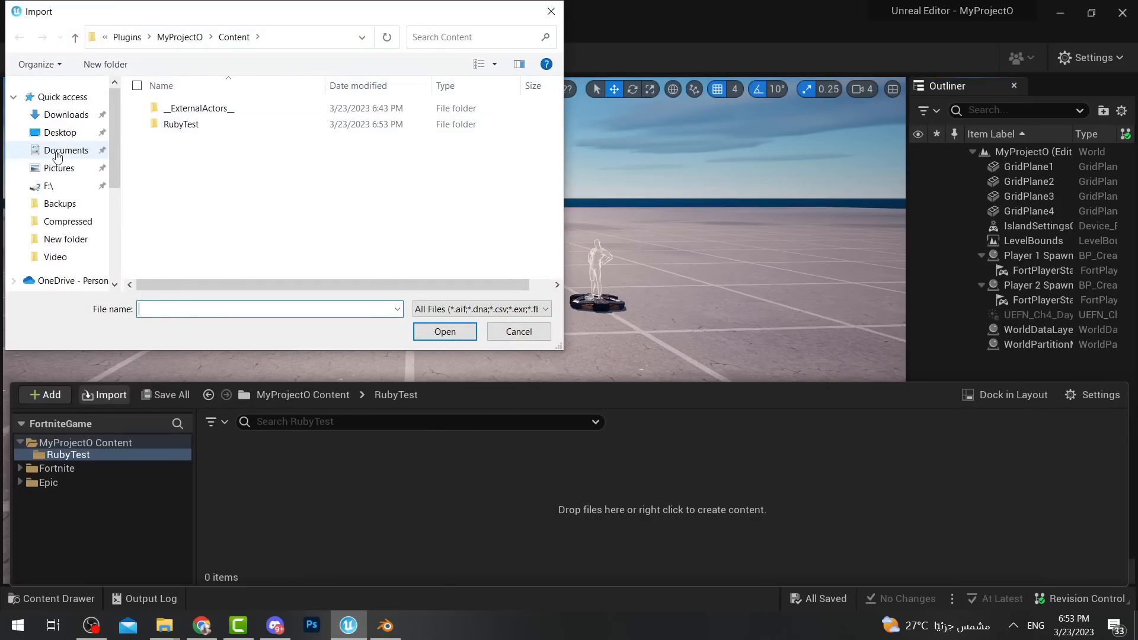
click(74, 121)
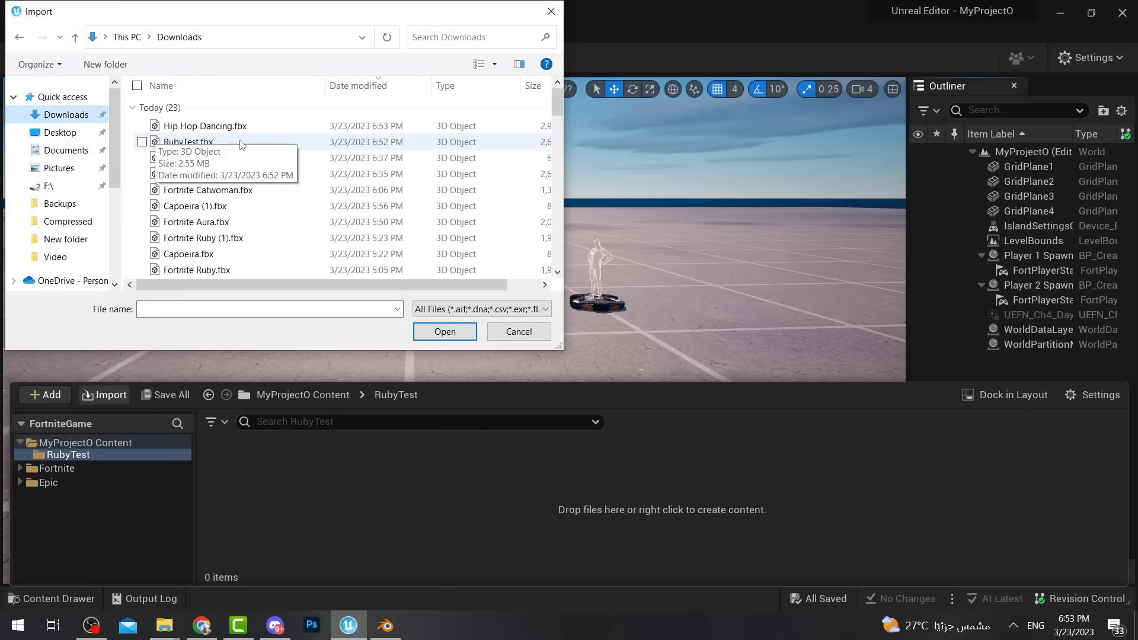
click(203, 145)
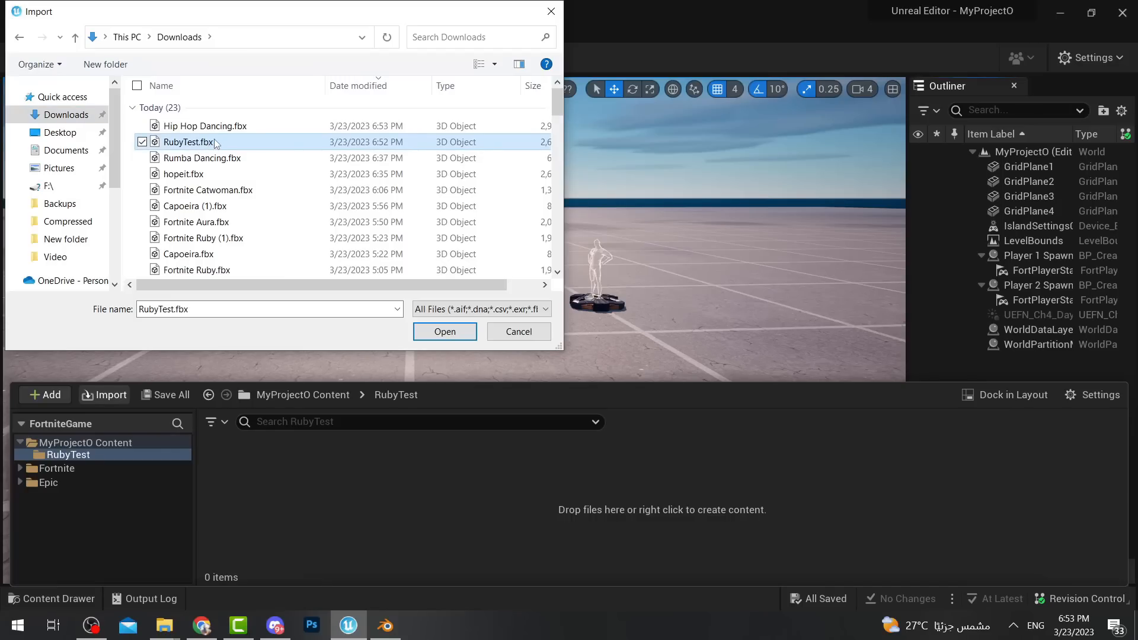
click(439, 332)
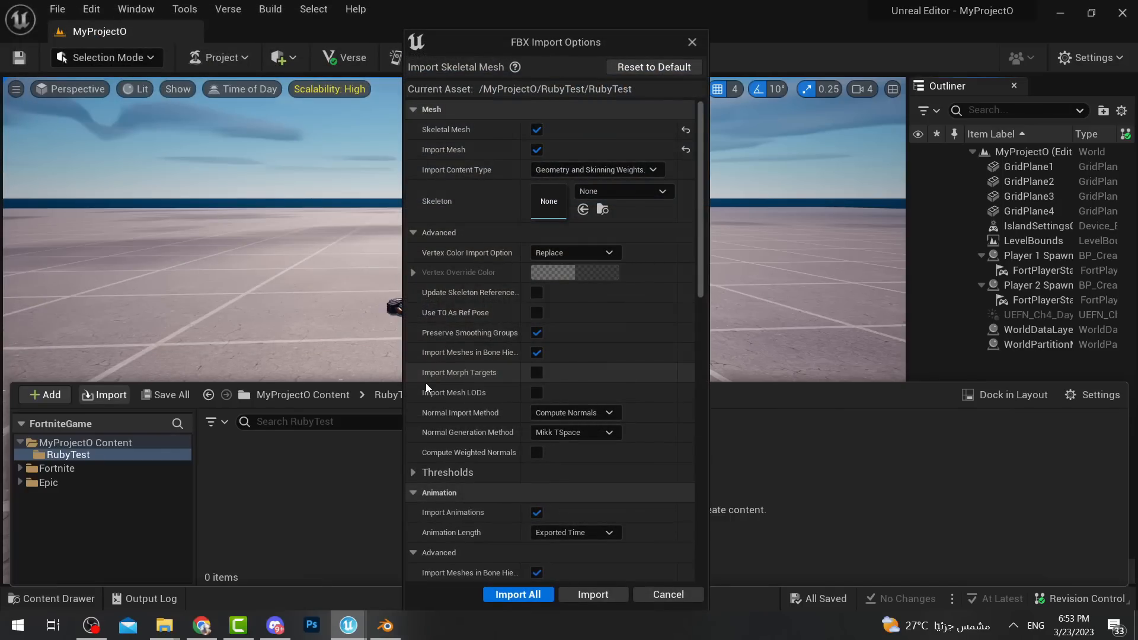
click(536, 512)
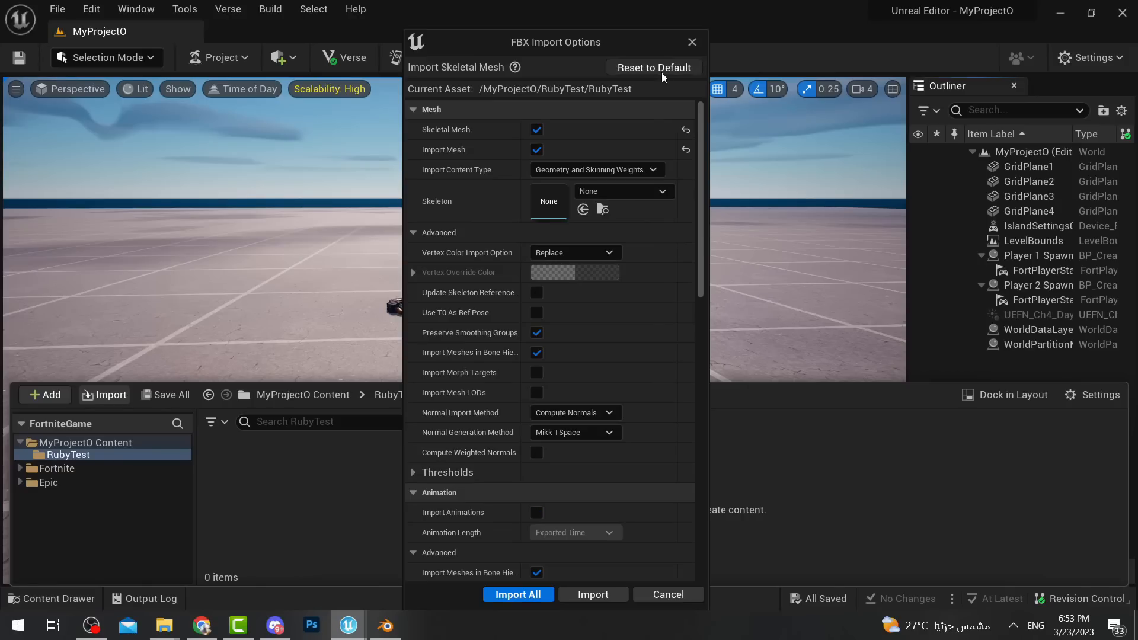
click(519, 593)
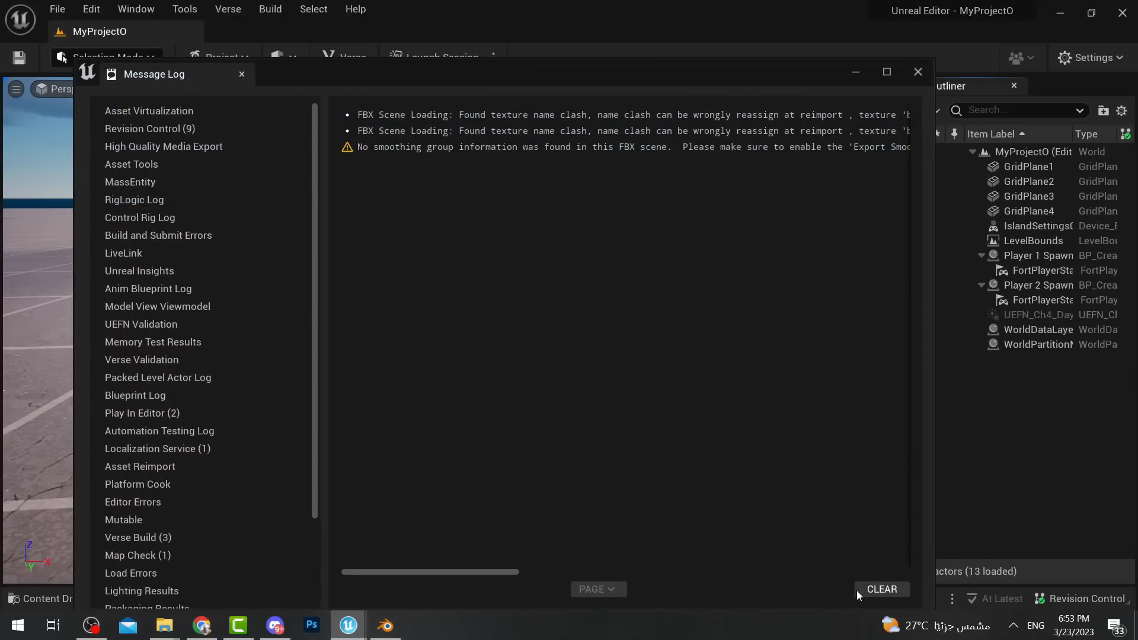
click(858, 591)
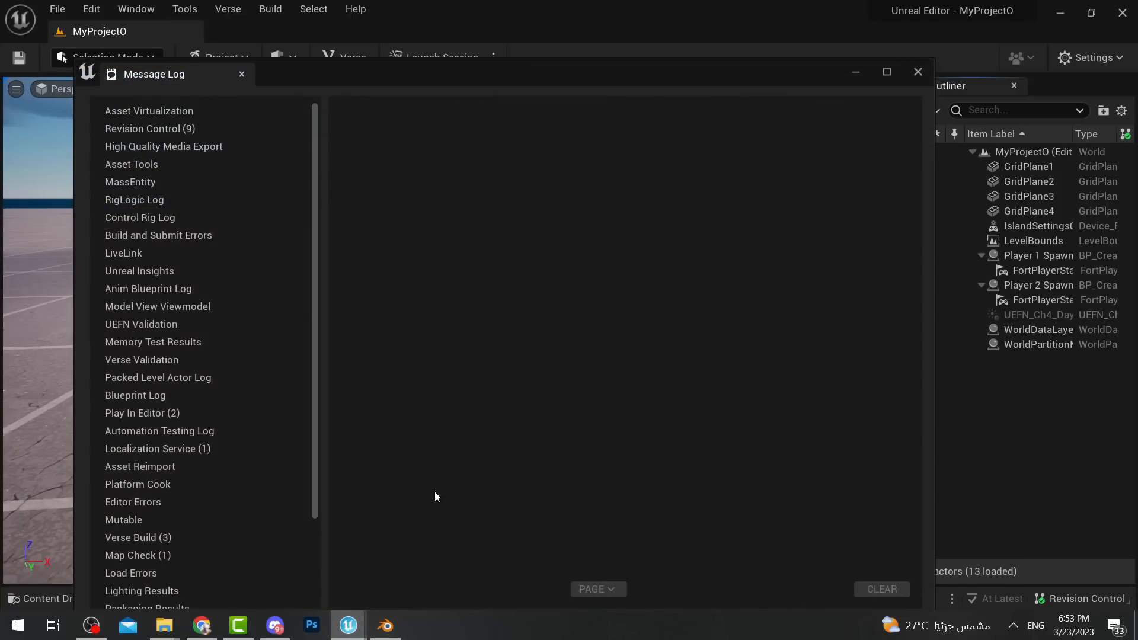
click(917, 72)
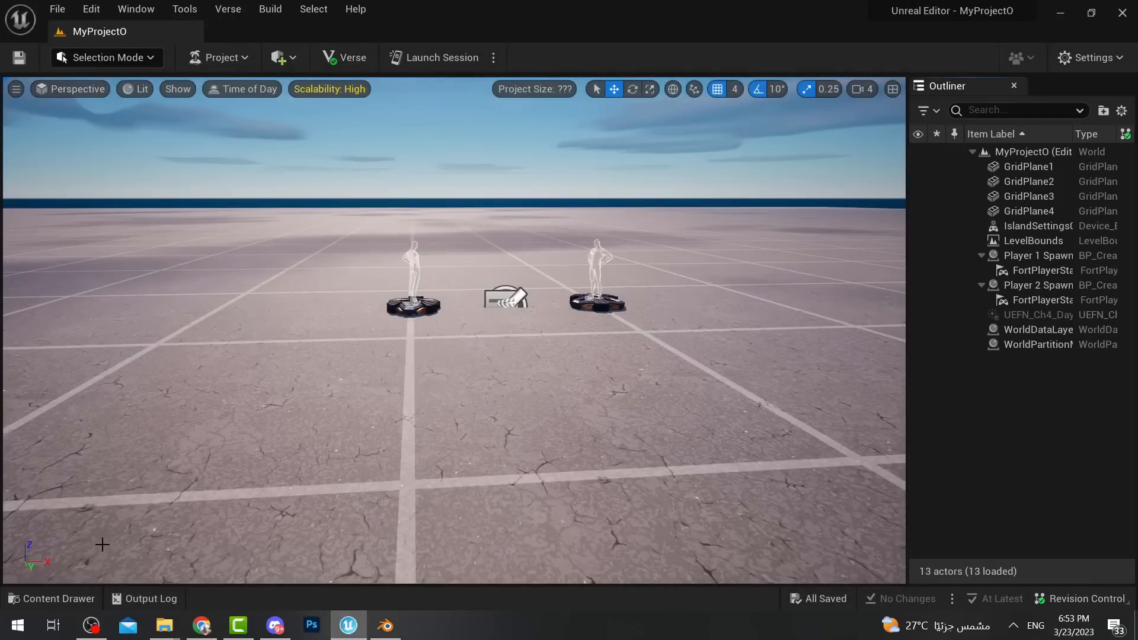
Place the RubyTest skeletal mesh in the level, try the body_d texture on it, and remove it again.
click(42, 599)
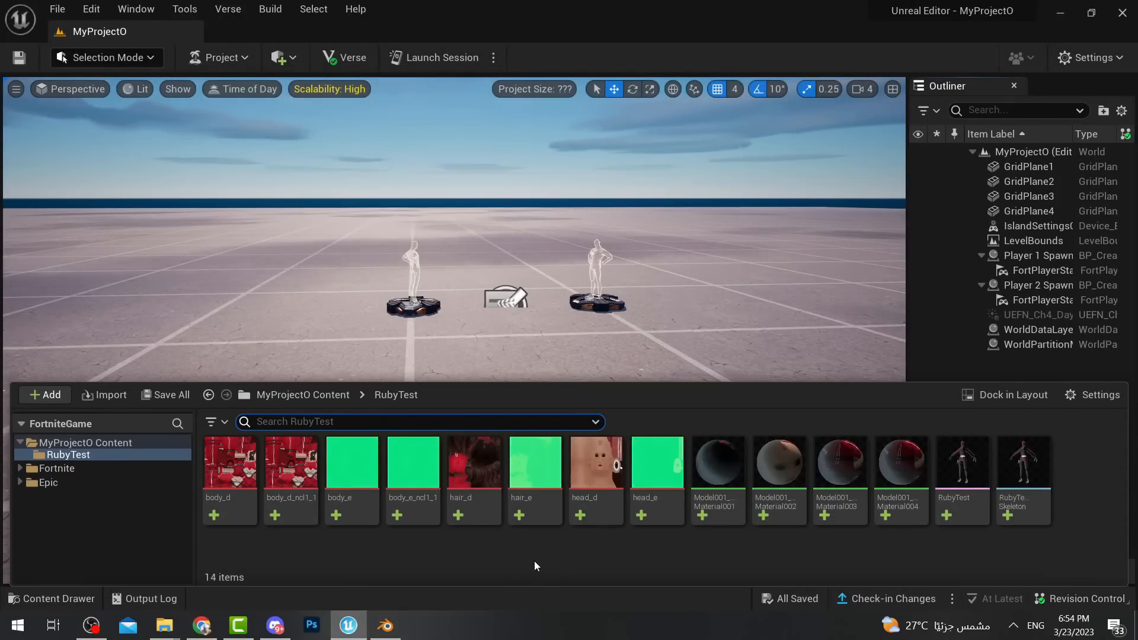
drag(963, 469, 536, 448)
click(59, 600)
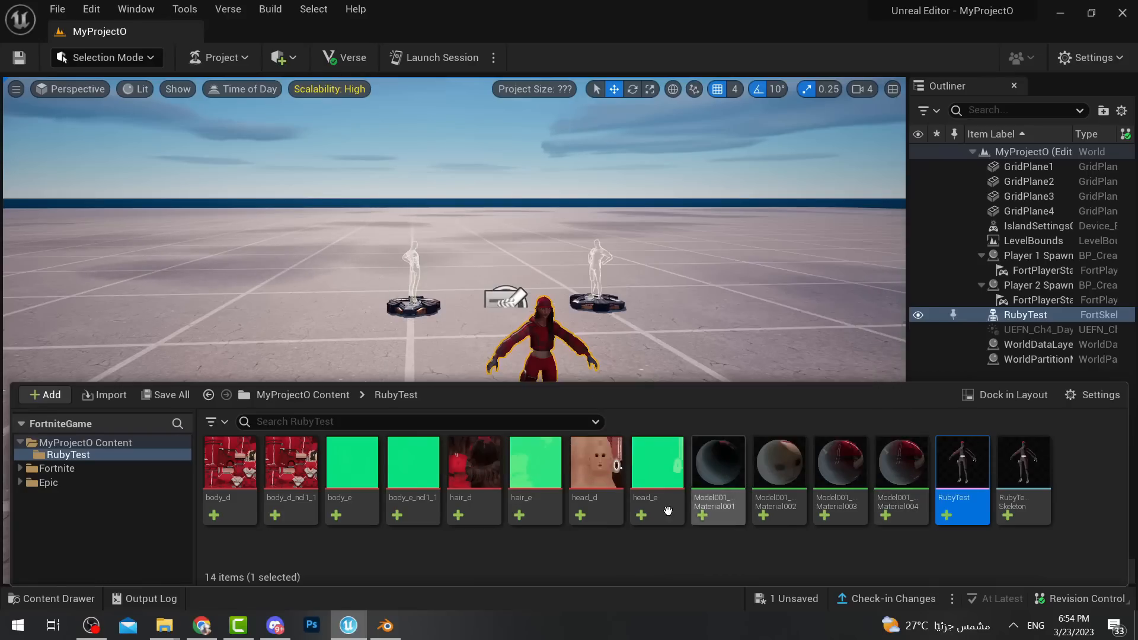
click(236, 474)
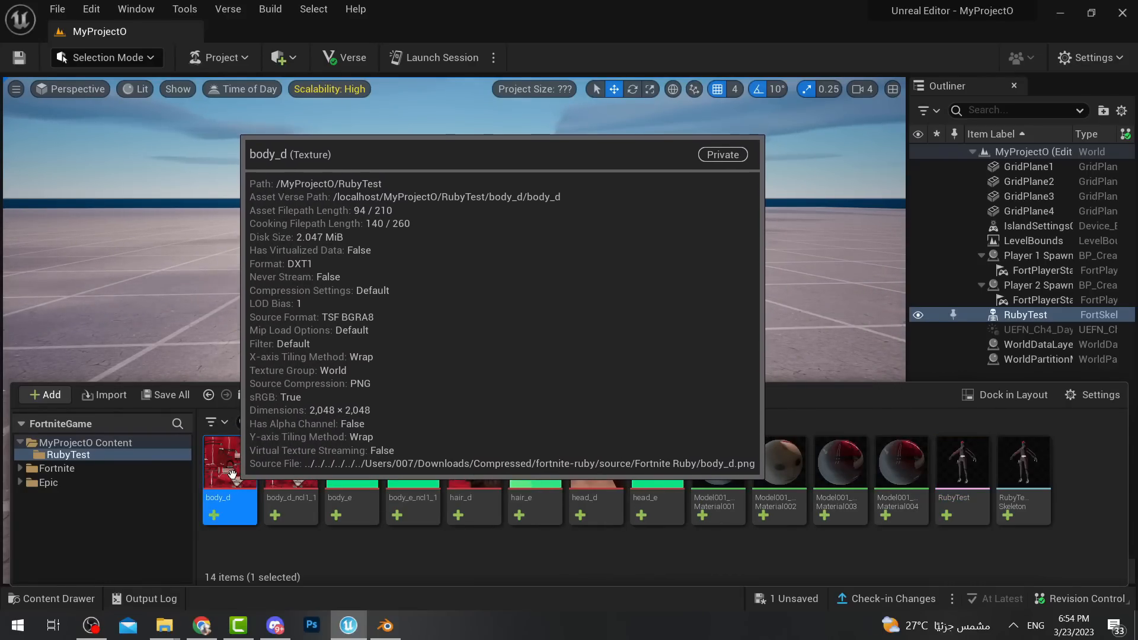
drag(232, 475, 558, 273)
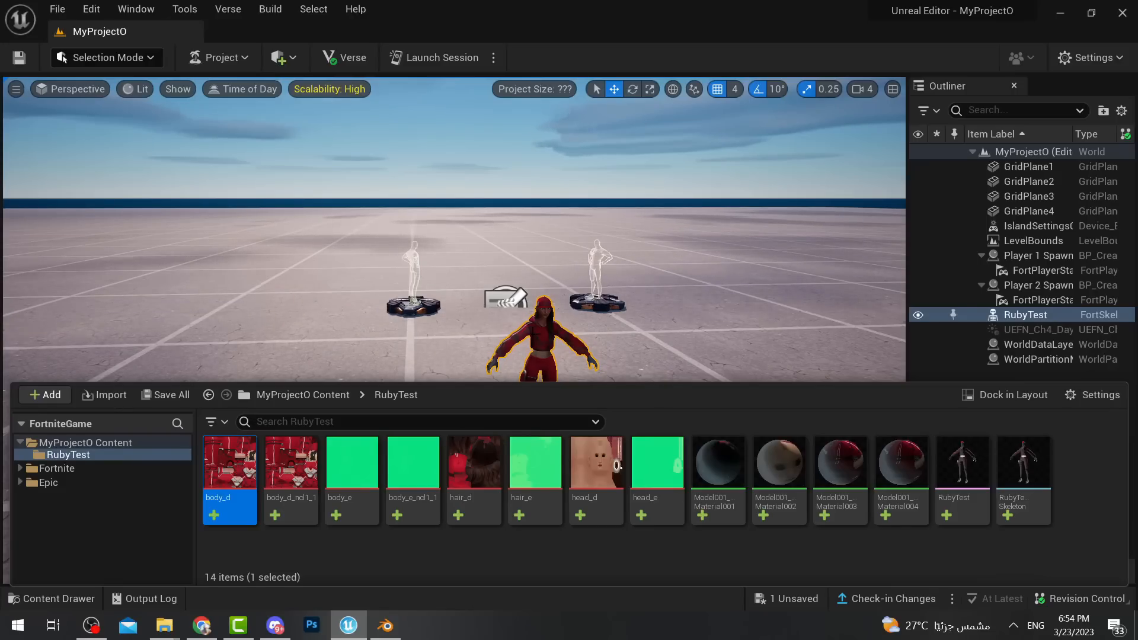
click(555, 346)
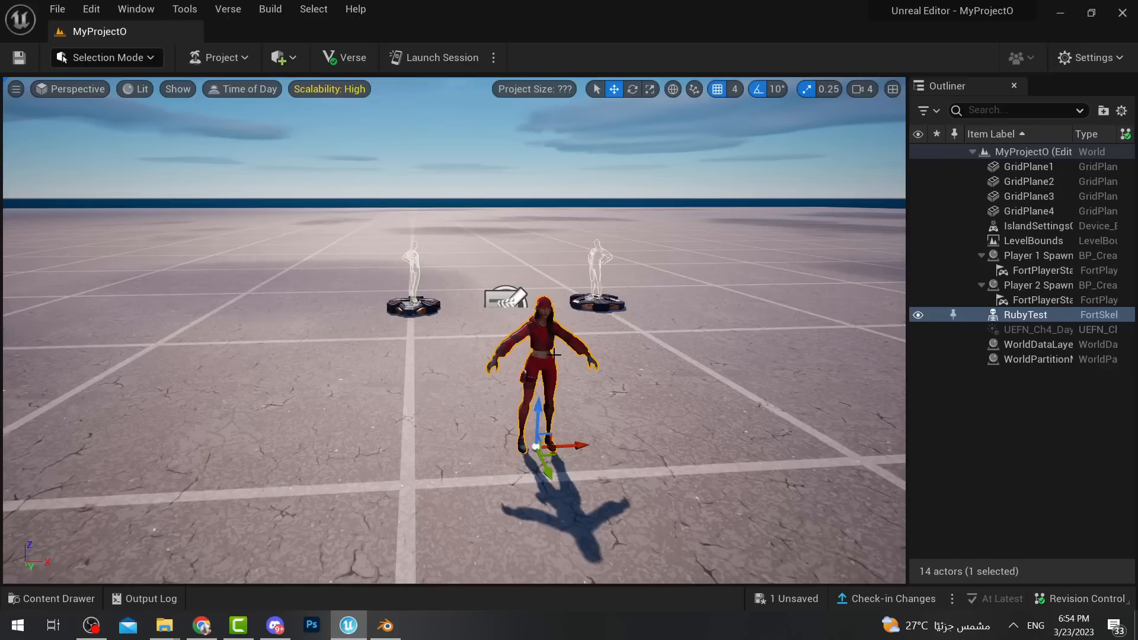
key(ctrl+z)
In the Downloads folder of the import file picker, delete the old FBX files from Rumba Dancing.fbx through Ch10_nonPBR.fbx.
click(51, 599)
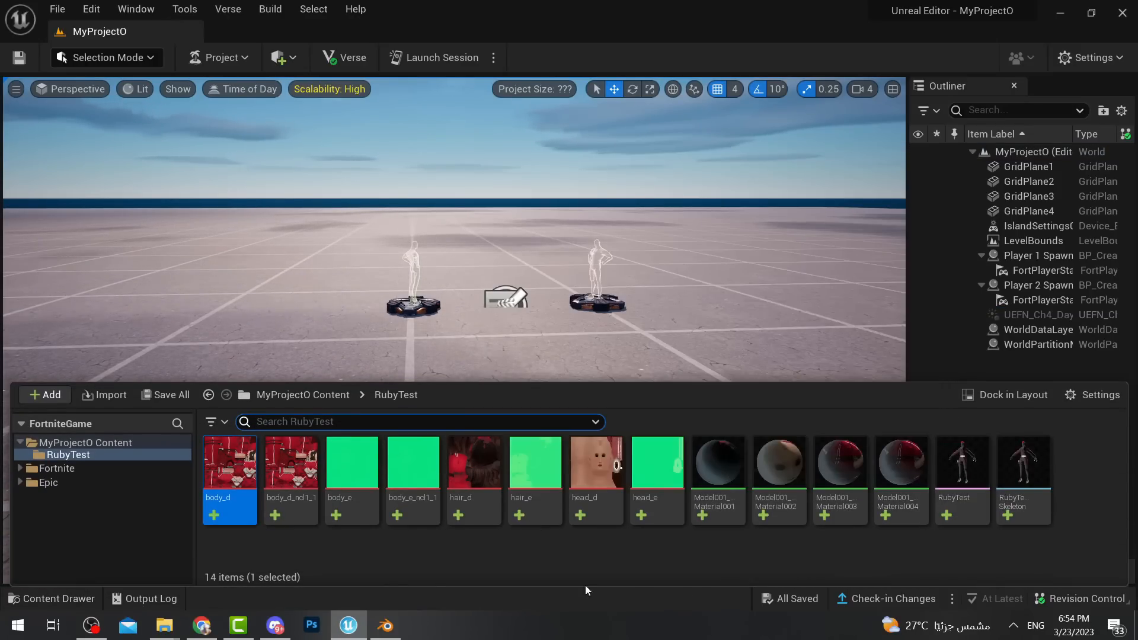
click(103, 394)
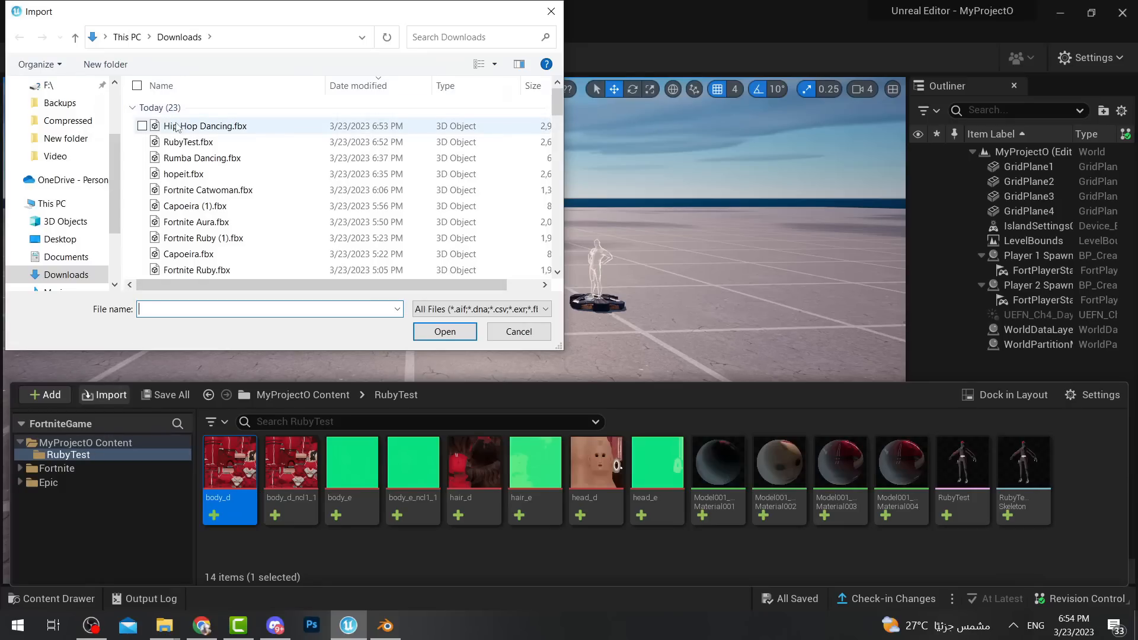
click(183, 144)
click(199, 128)
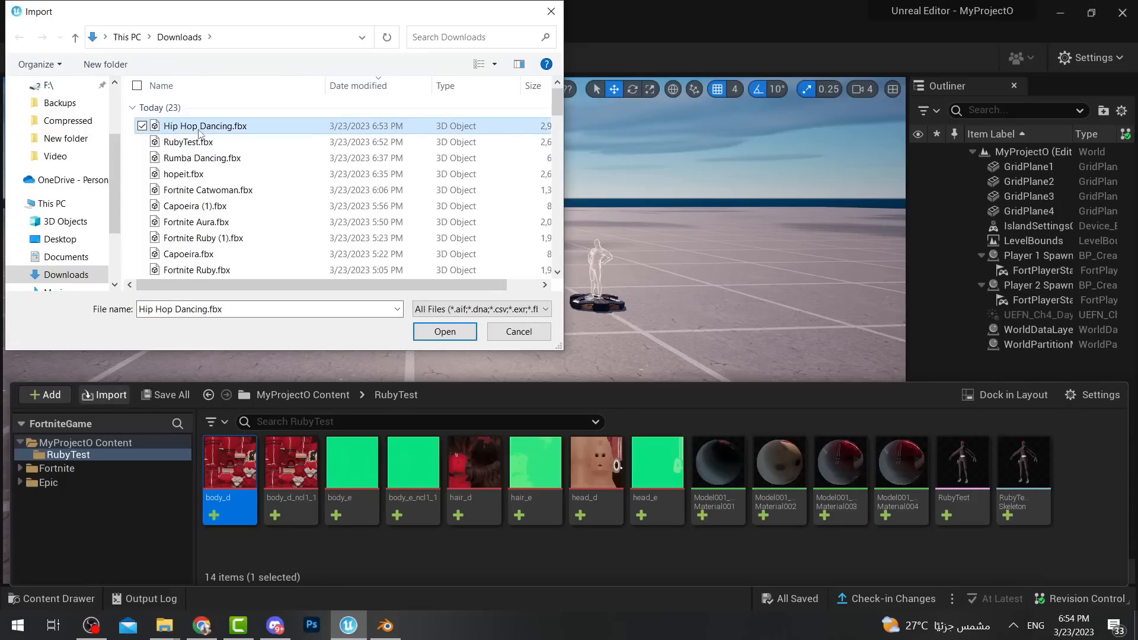
click(194, 164)
scroll(305, 230, down, 20)
scroll(284, 232, up, 18)
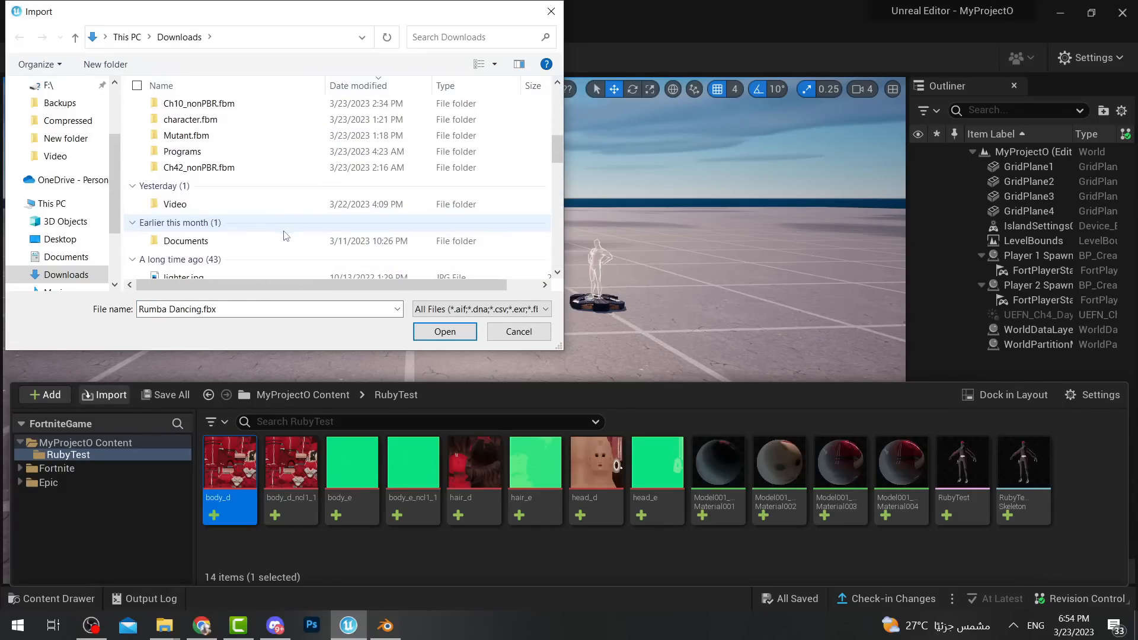
scroll(240, 245, down, 1)
scroll(238, 244, down, 2)
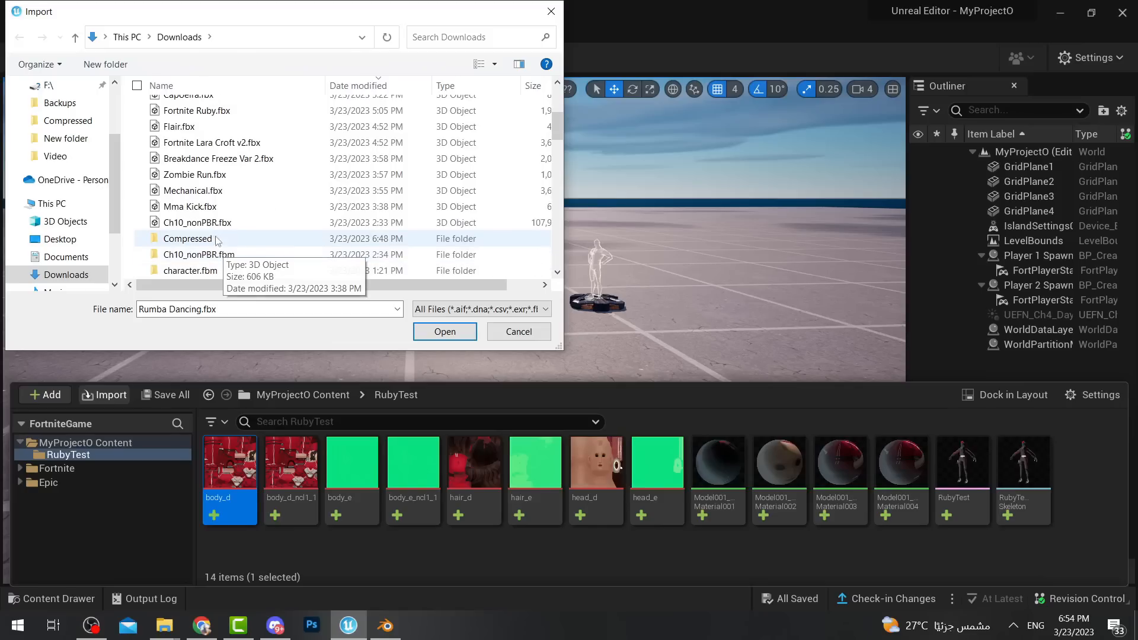
shift+click(225, 222)
key(Return)
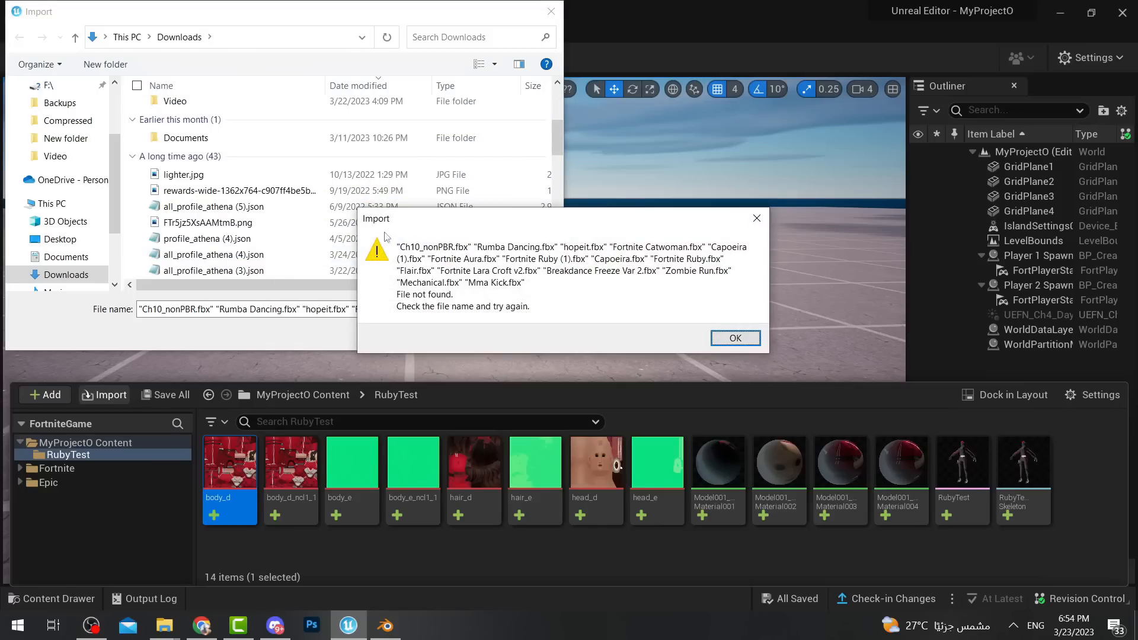
click(735, 338)
scroll(267, 196, up, 4)
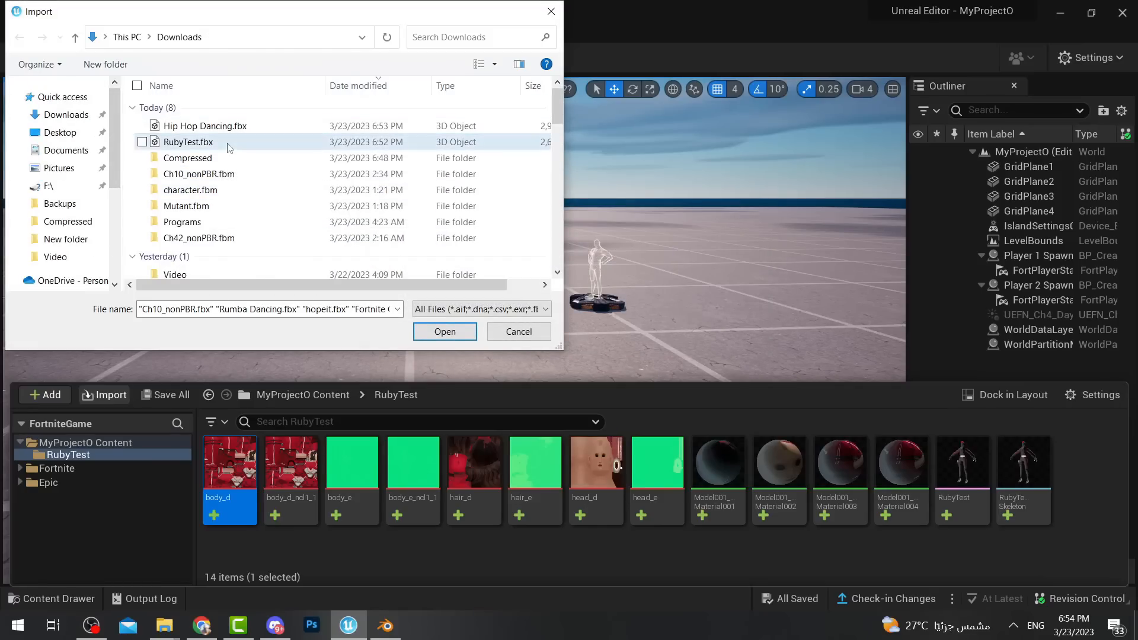
Import Hip Hop Dancing.fbx into the RubyTest folder using RubyTest_Skeleton as the skeleton, and open the imported animation sequence.
click(211, 126)
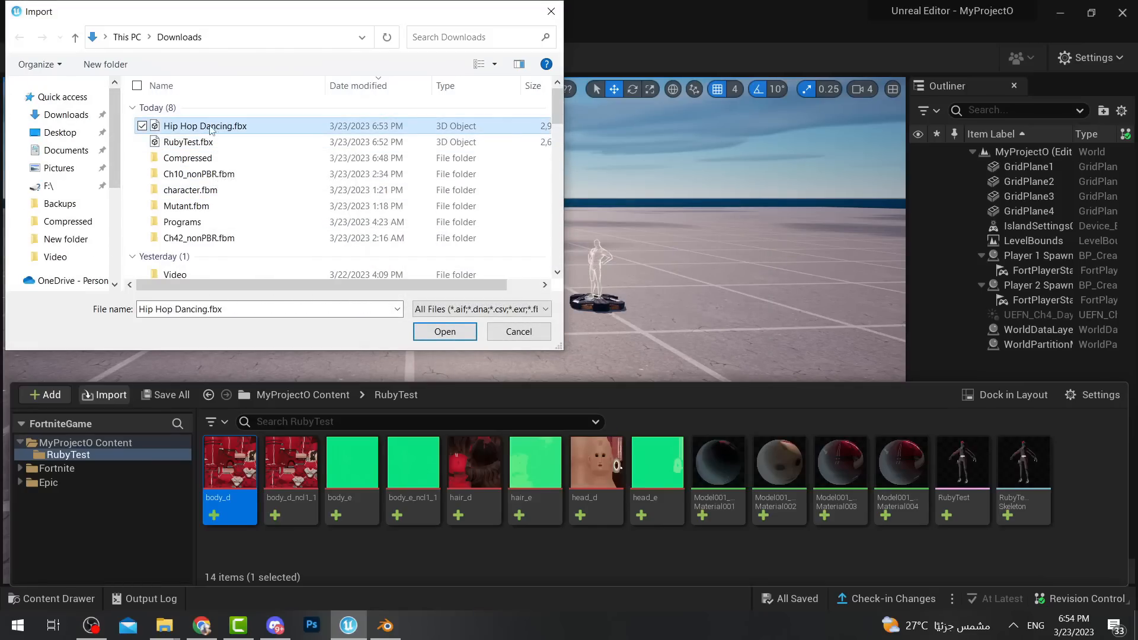
double_click(240, 128)
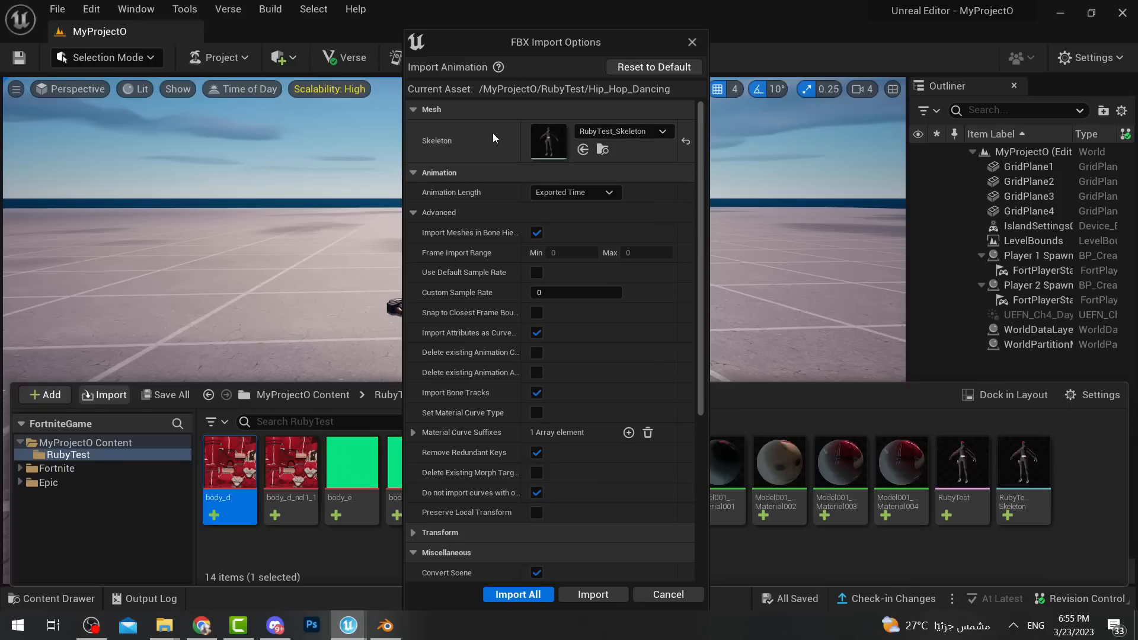
click(687, 142)
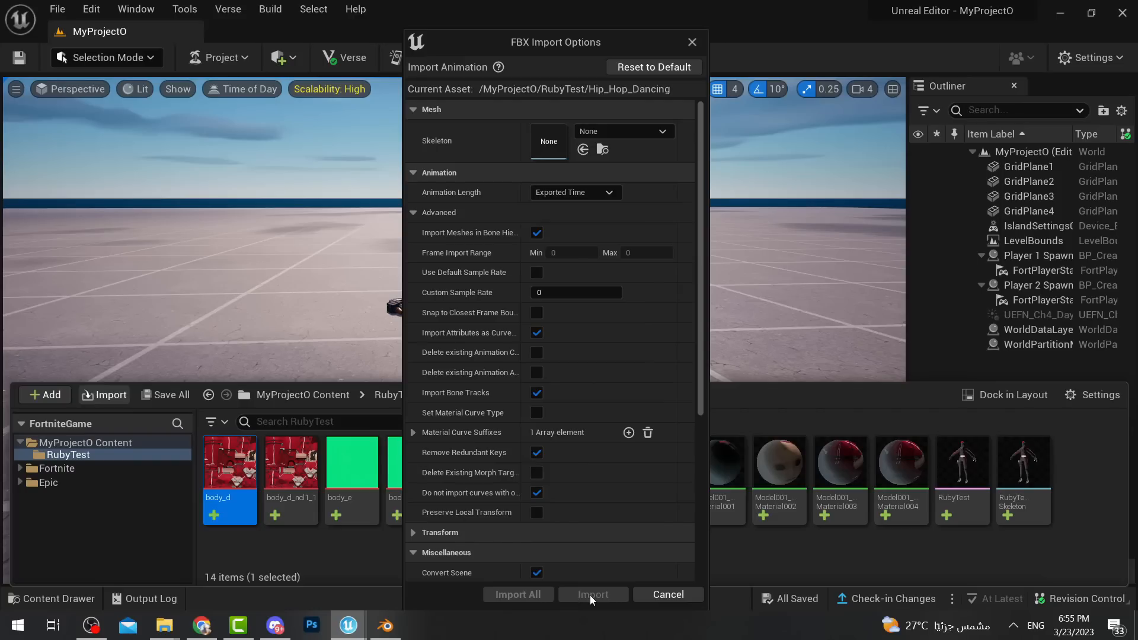
click(638, 134)
click(645, 290)
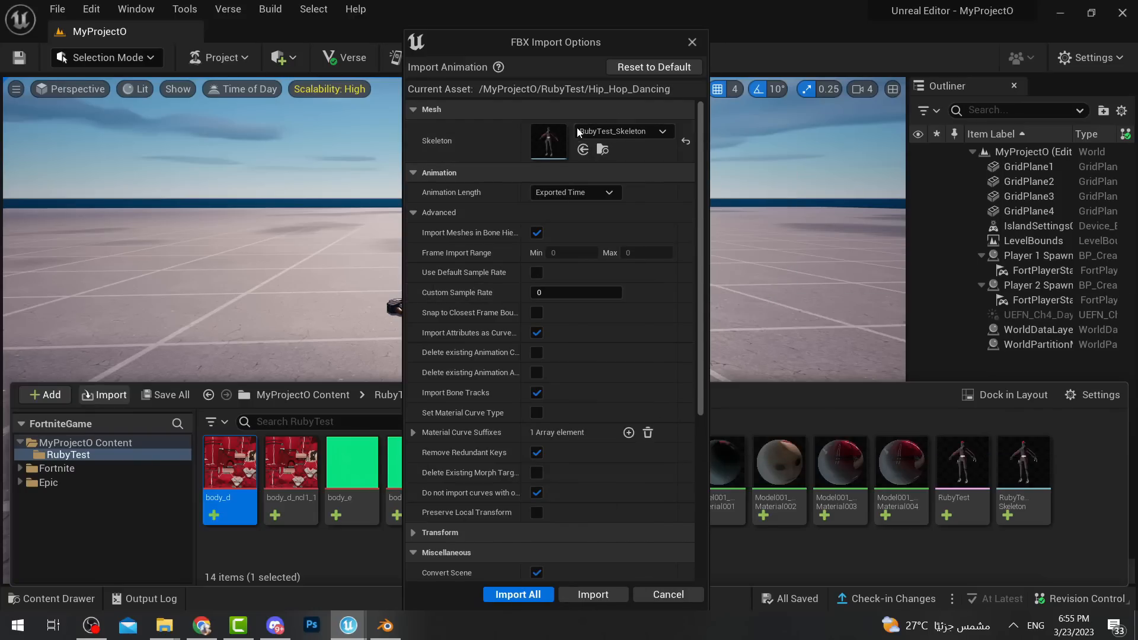
click(525, 598)
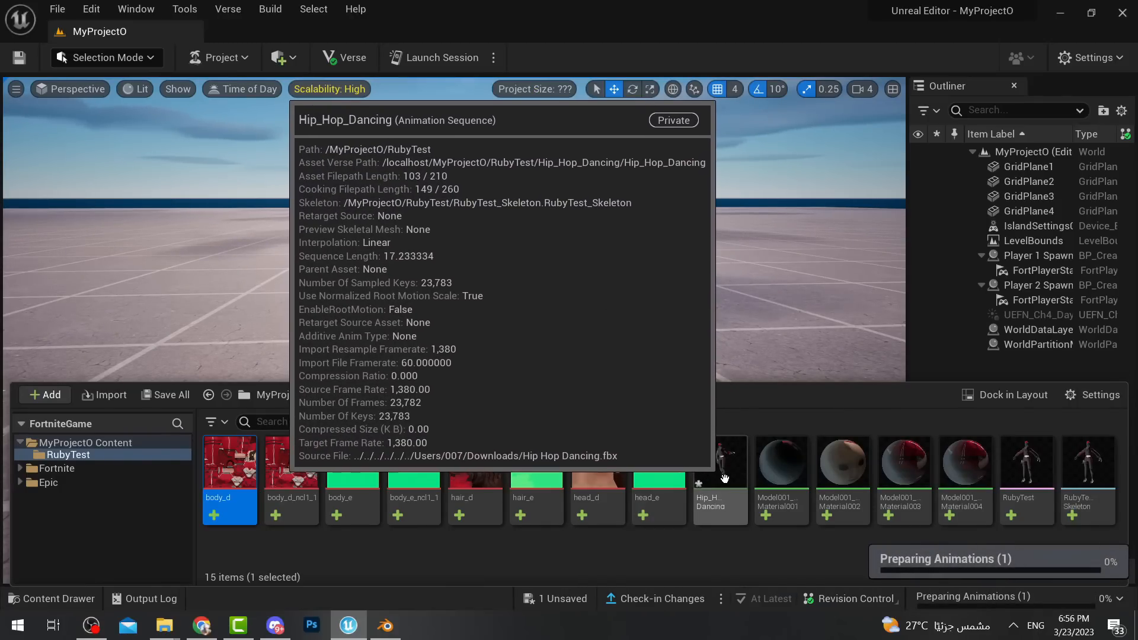
double_click(726, 476)
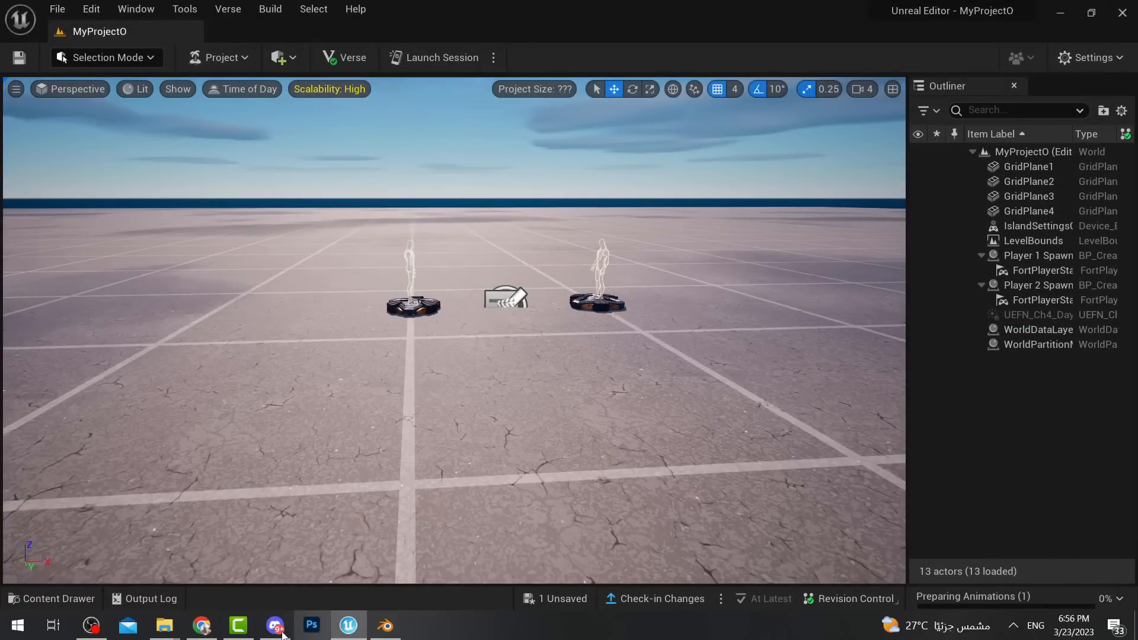
Switch to Mixamo, apply the Northern Soul Spin animation to RubyTest, and download it as FBX Binary without skin at 60 frames per second.
click(209, 626)
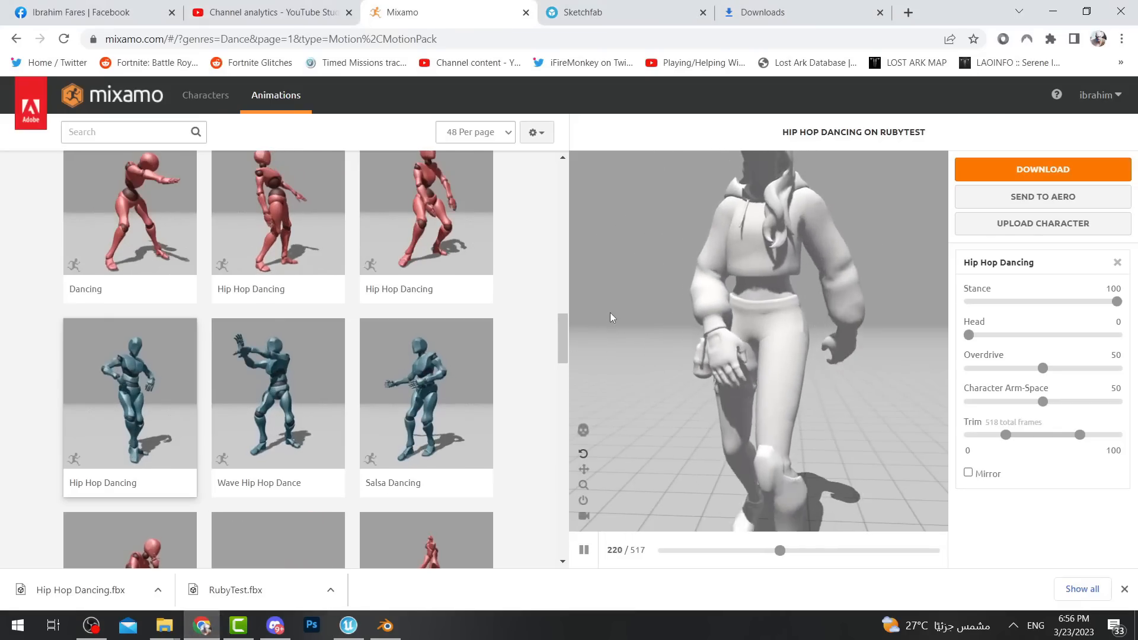
scroll(444, 237, up, 2)
scroll(509, 300, down, 2)
scroll(405, 271, down, 4)
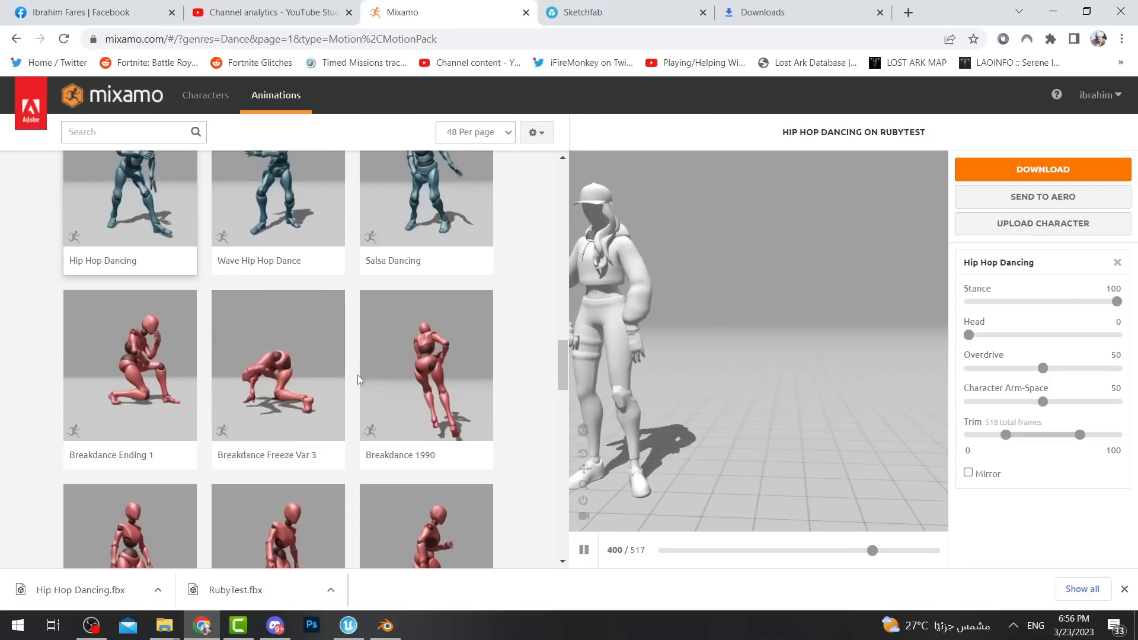
scroll(439, 323, down, 4)
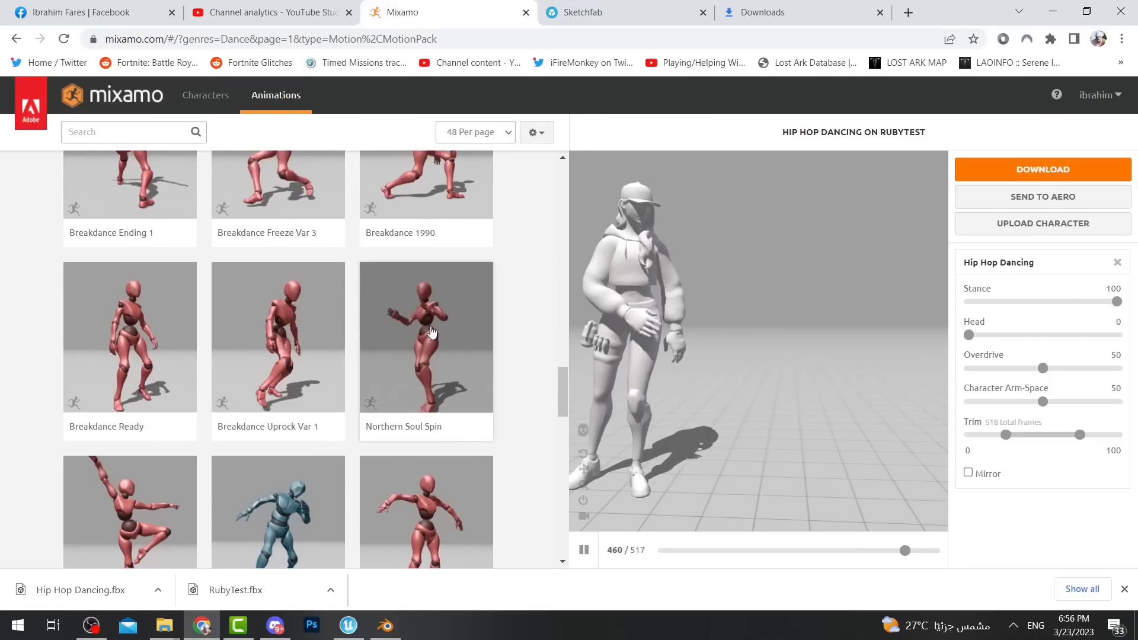
click(431, 332)
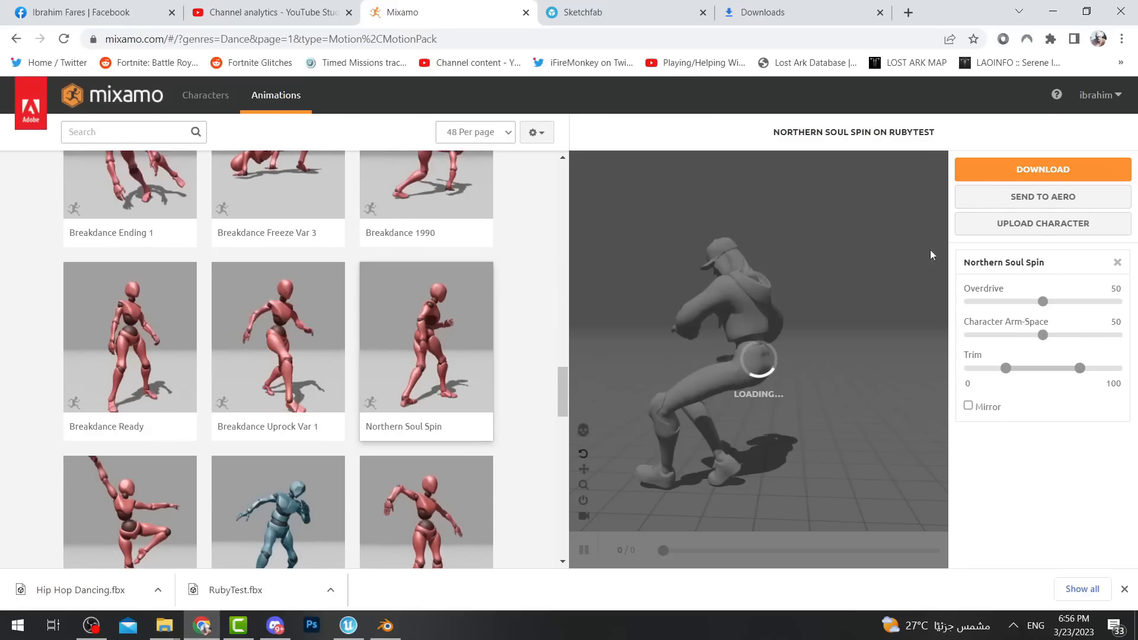
click(1013, 175)
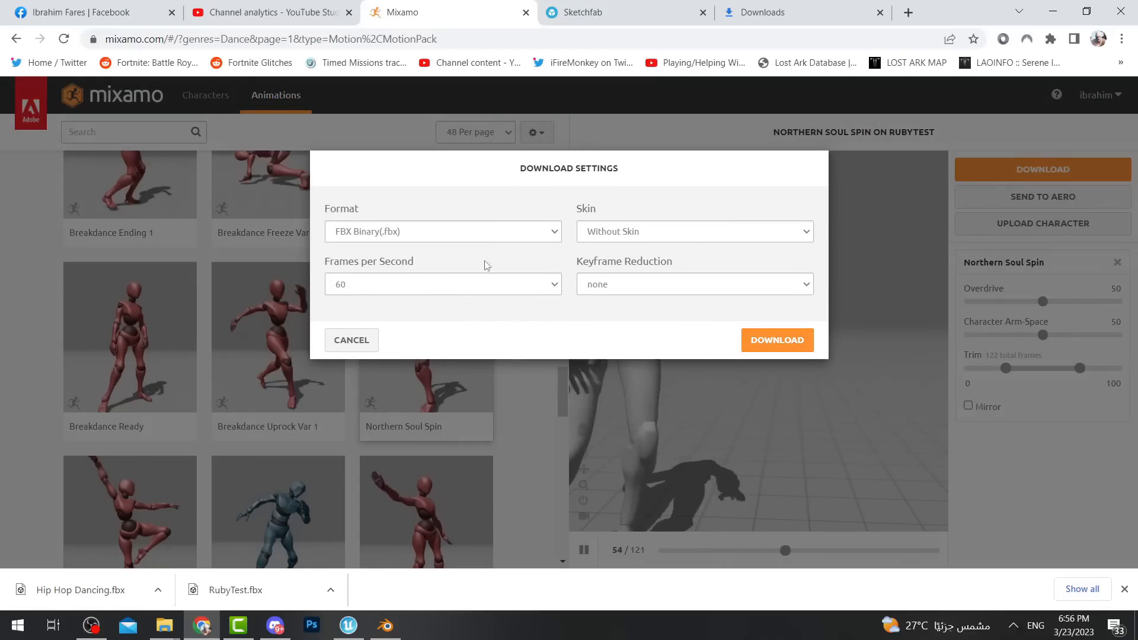
click(777, 340)
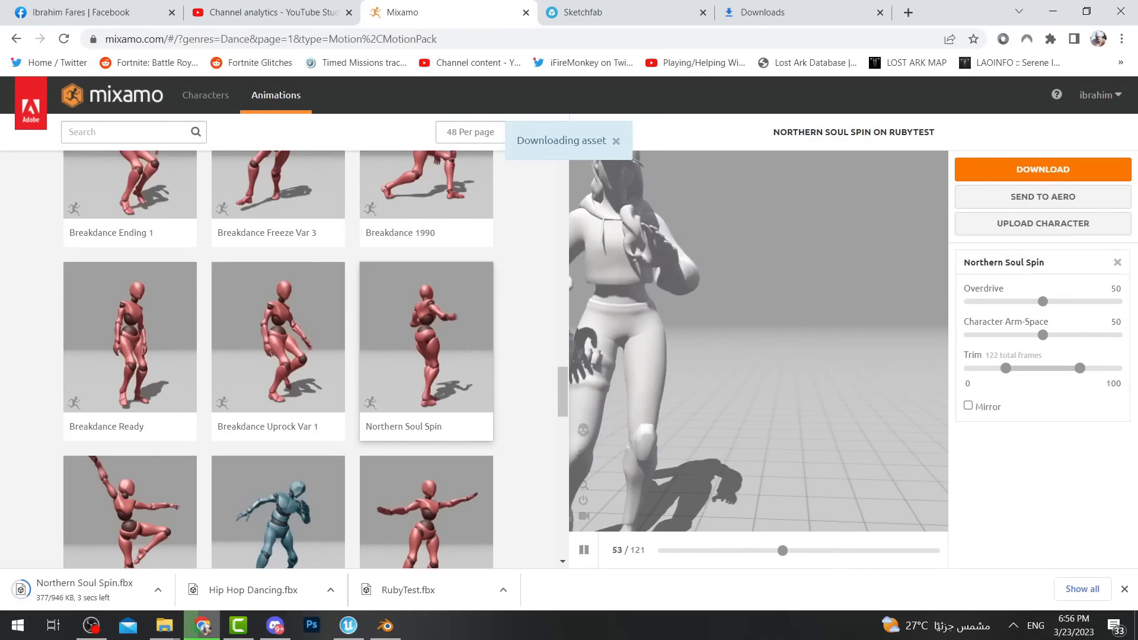
Back in Unreal Editor, import Northern Soul Spin.fbx from Downloads into the RubyTest folder using RubyTest_Skeleton as the skeleton.
click(350, 625)
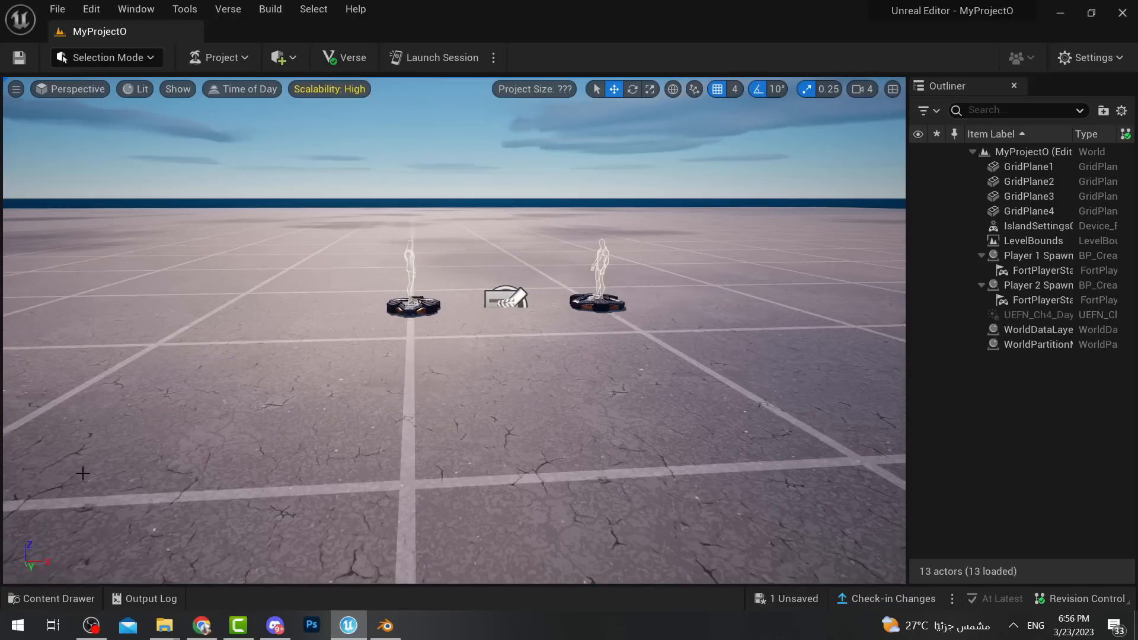
click(59, 599)
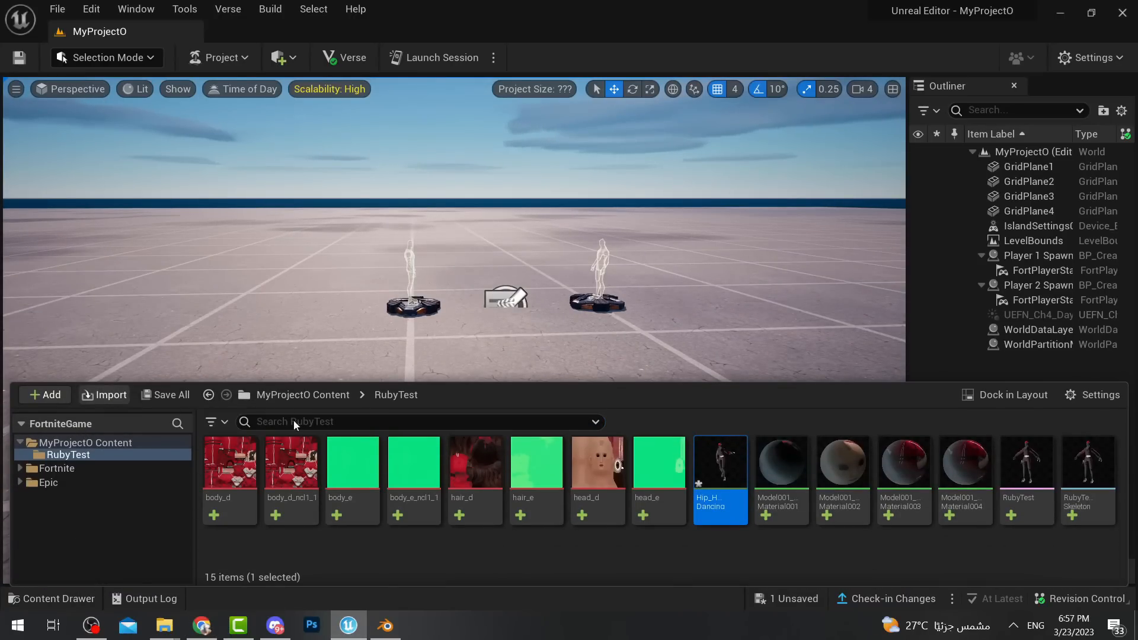
click(104, 395)
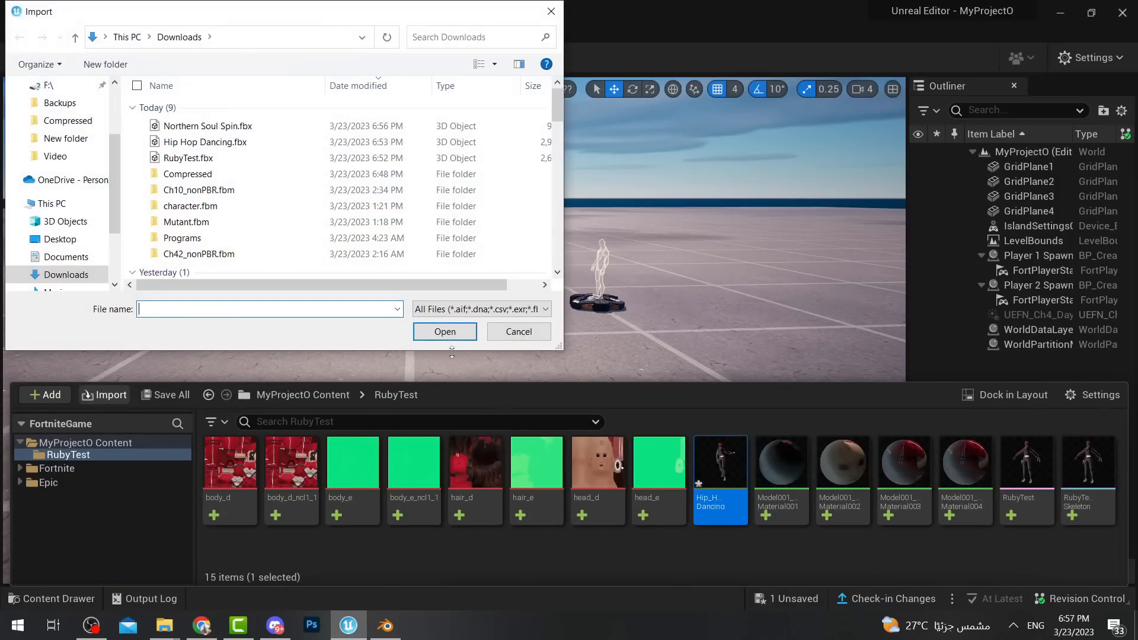
double_click(230, 126)
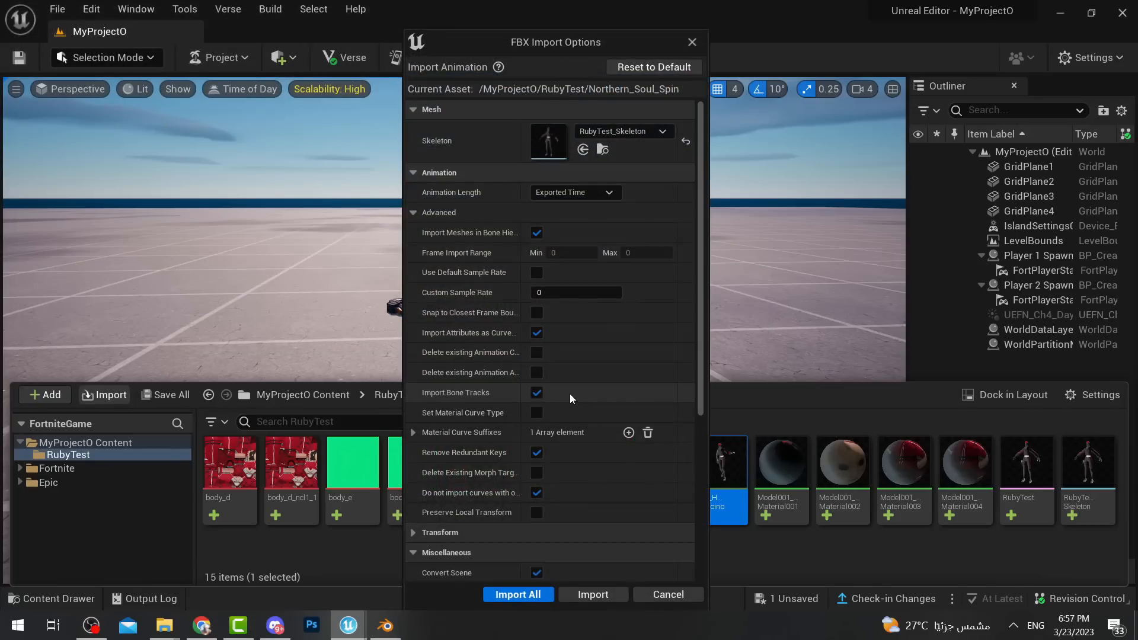
click(521, 594)
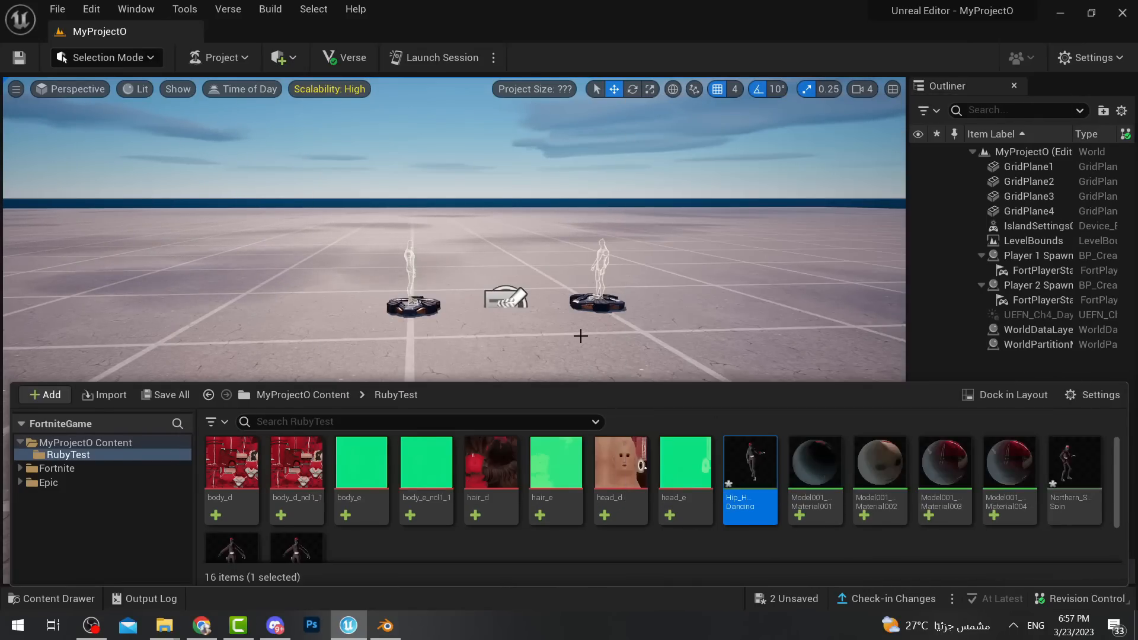
Place the Hip Hop Dancing and Northern Soul Spin animations side by side on the ground in front of the player spawn pads.
drag(745, 489, 441, 379)
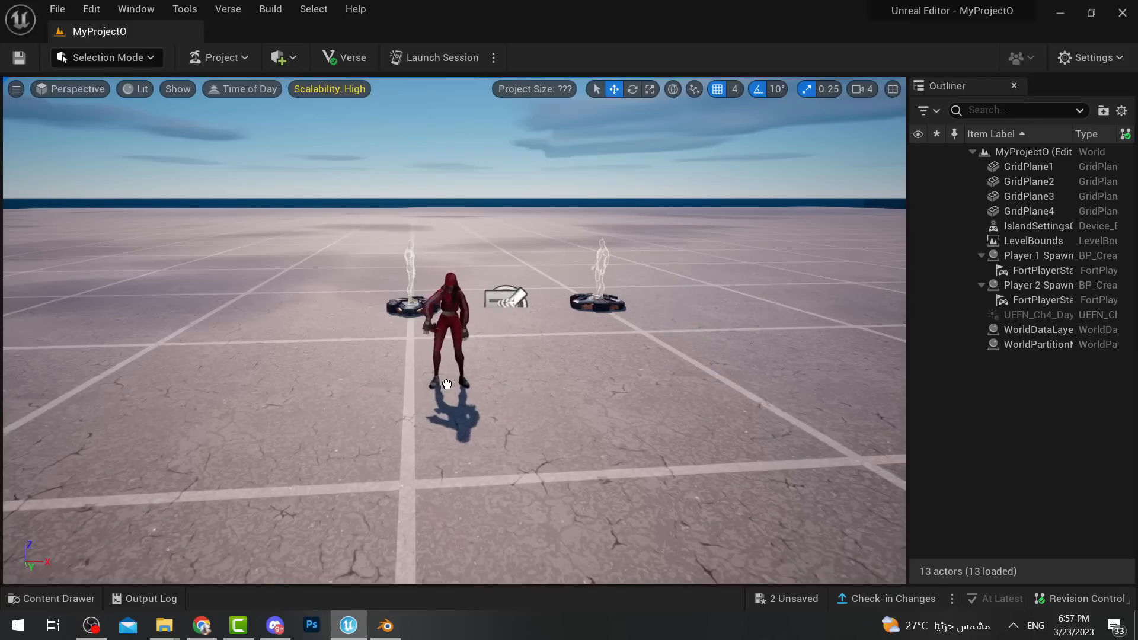
click(52, 599)
drag(1086, 501, 581, 382)
click(539, 371)
scroll(531, 368, up, 2)
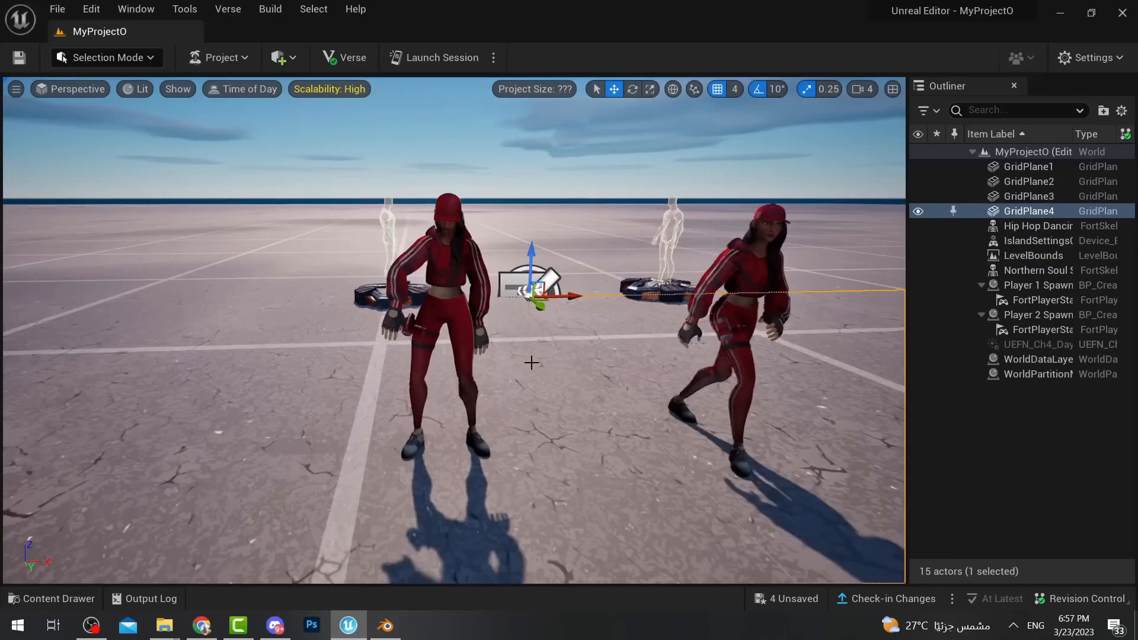
Try scaling down and moving the Hip Hop Dancing character in the level, undoing each change.
click(453, 366)
click(453, 332)
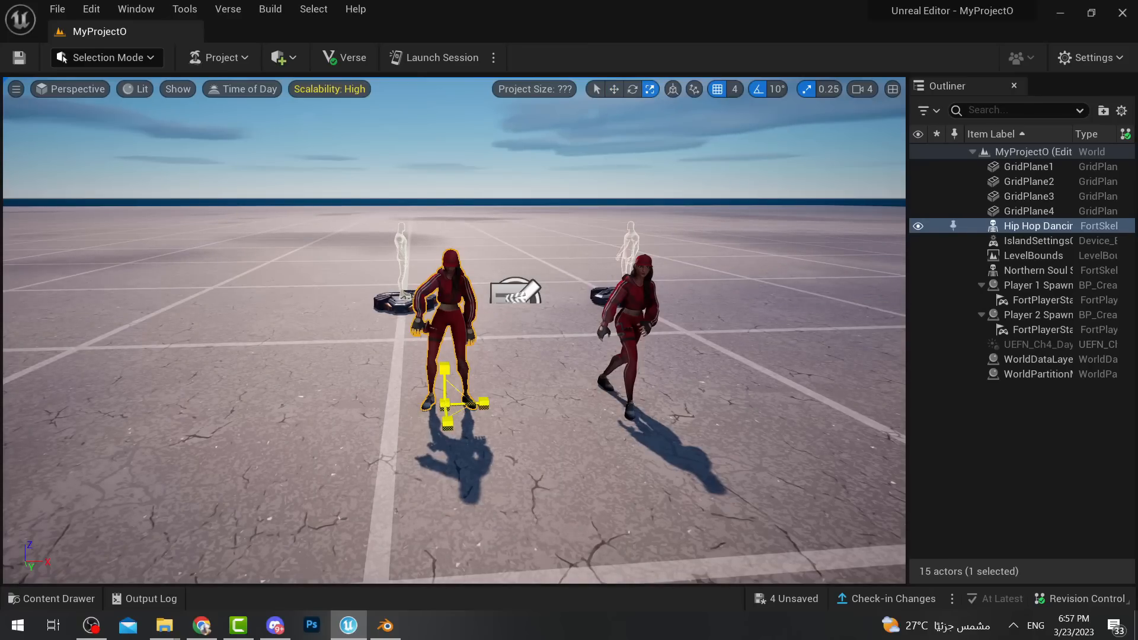
mouse_move(445, 405)
mouse_down()
mouse_move(444, 350)
mouse_move(445, 405)
mouse_up()
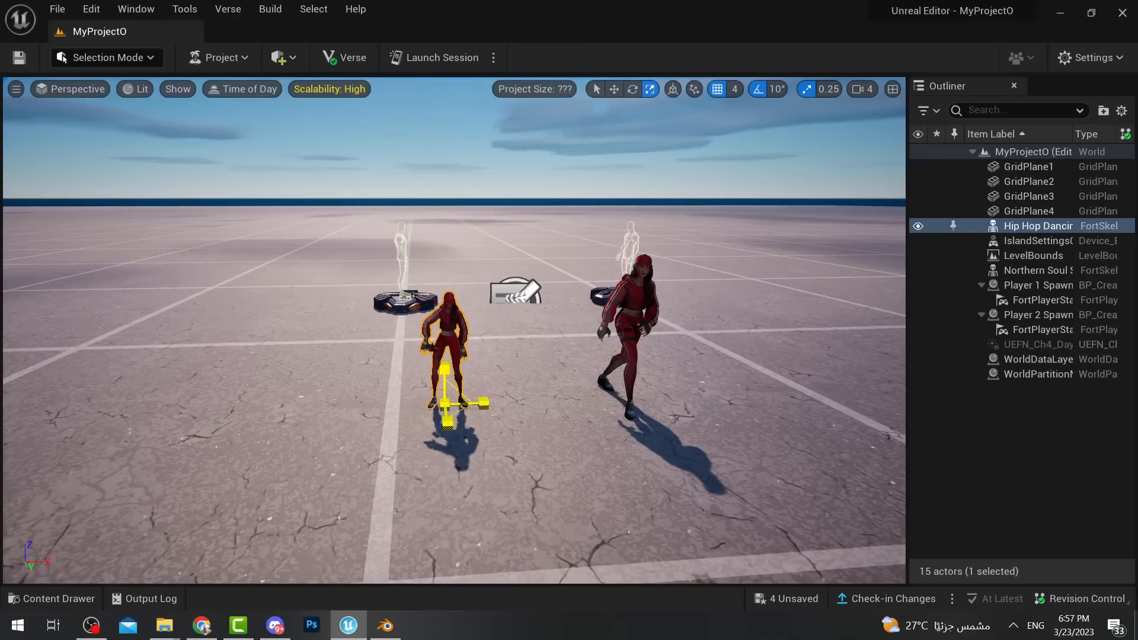
key(ctrl+z)
key(w)
drag(358, 411, 428, 403)
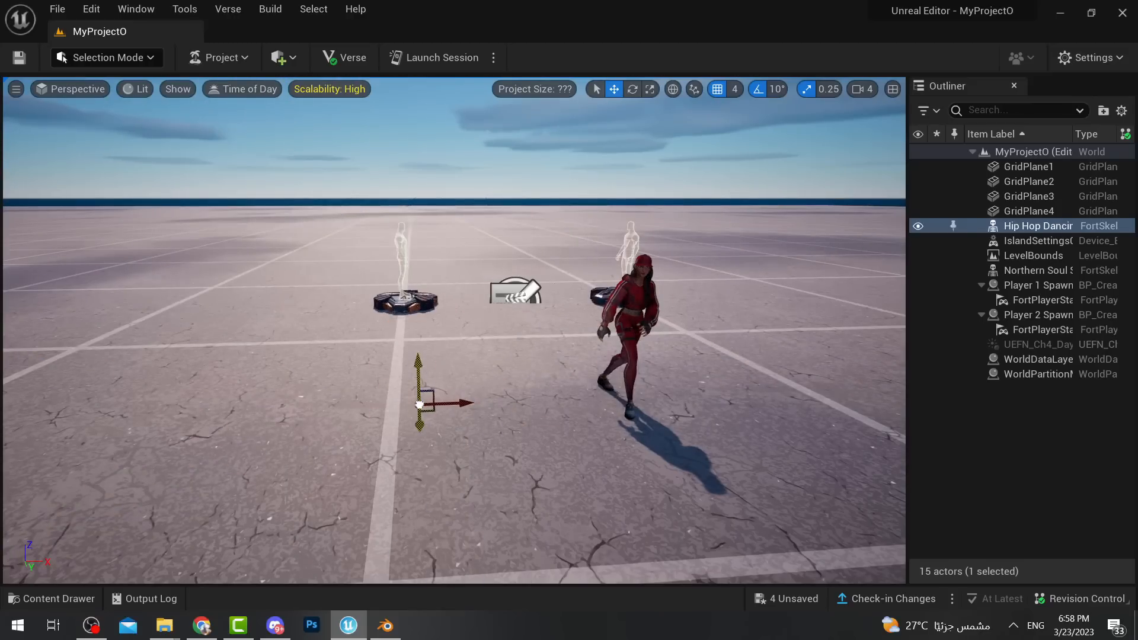
key(ctrl+z)
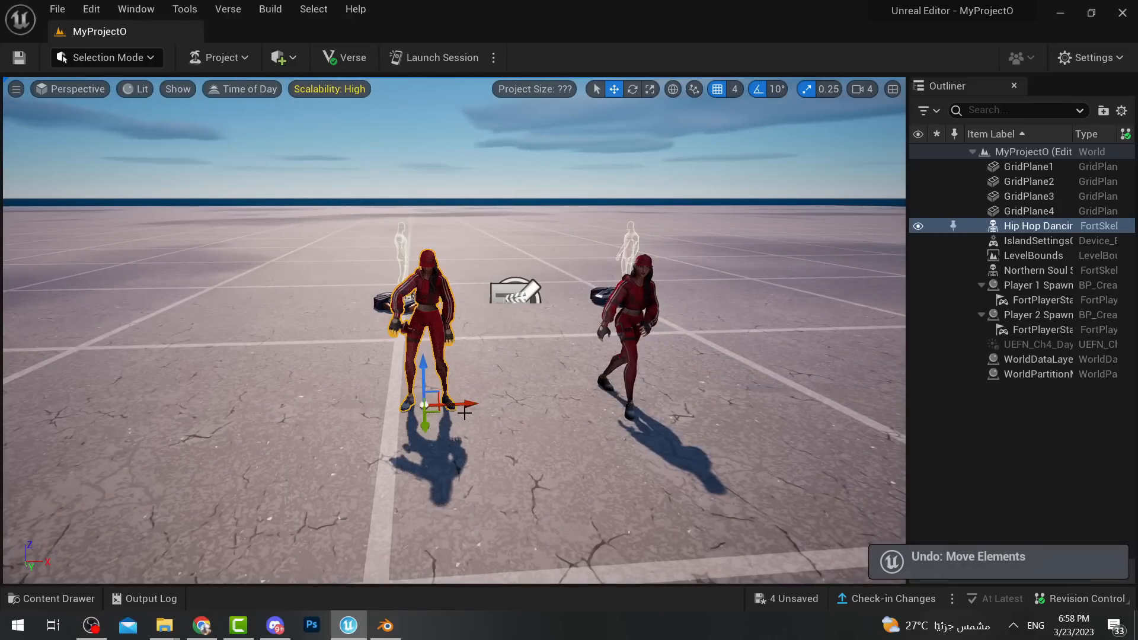
Nudge the Hip Hop Dancing character sideways and slightly upward, and deselect it.
drag(468, 405, 448, 424)
mouse_move(441, 372)
mouse_down()
mouse_move(441, 359)
mouse_move(440, 412)
mouse_move(440, 368)
mouse_up()
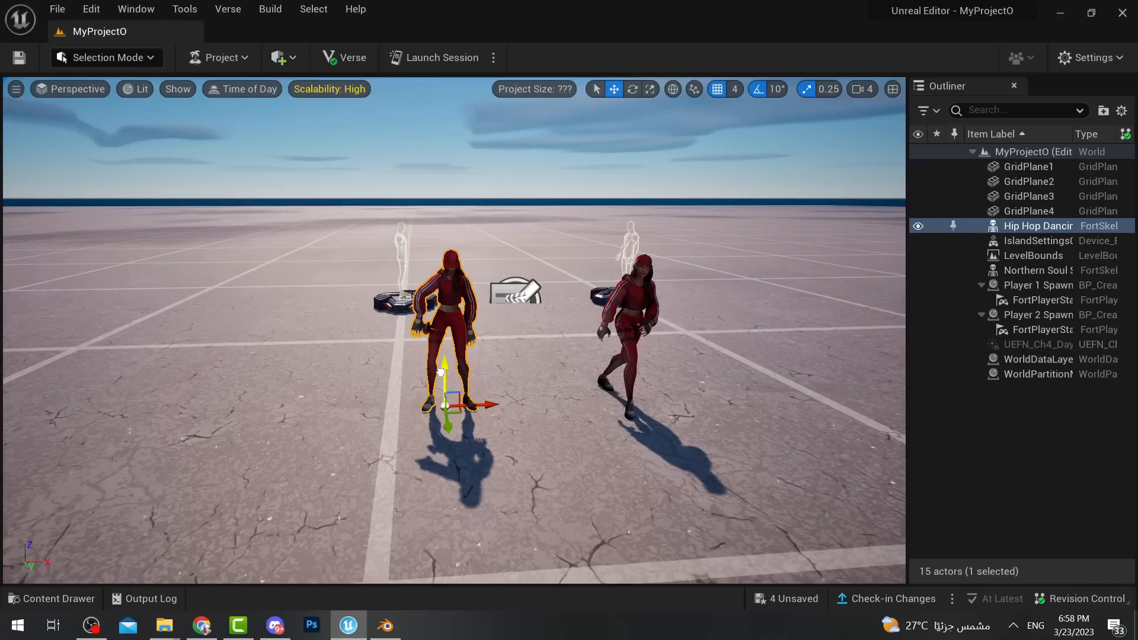
click(660, 441)
click(776, 294)
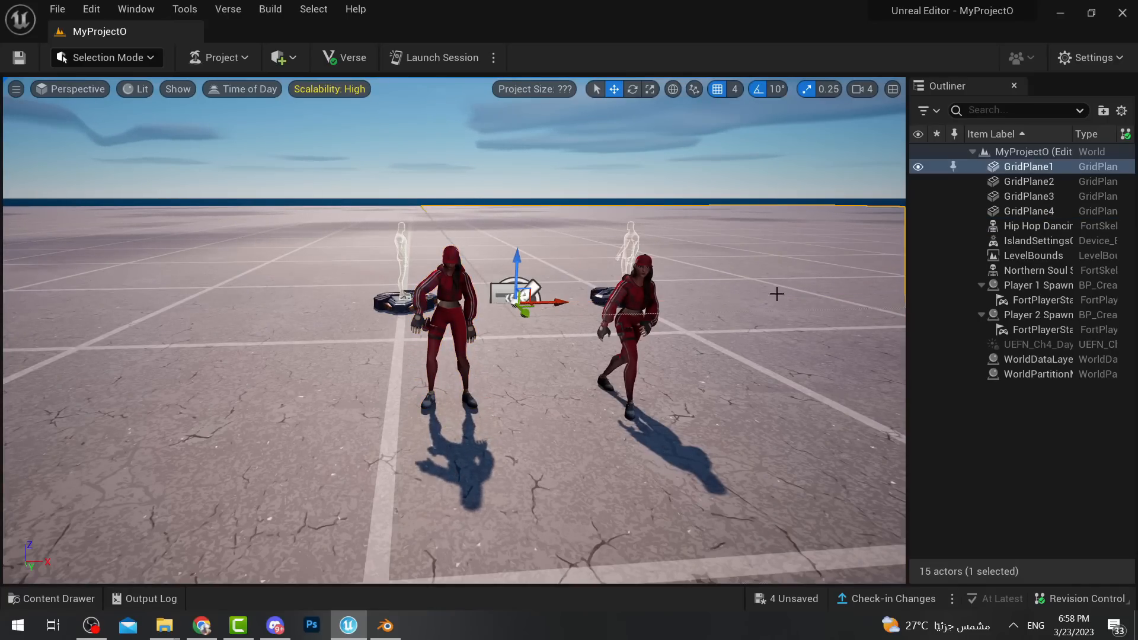
Launch a play session, saving all listed unsaved content, and view the two dancing Ruby characters from several sides in the game.
click(446, 61)
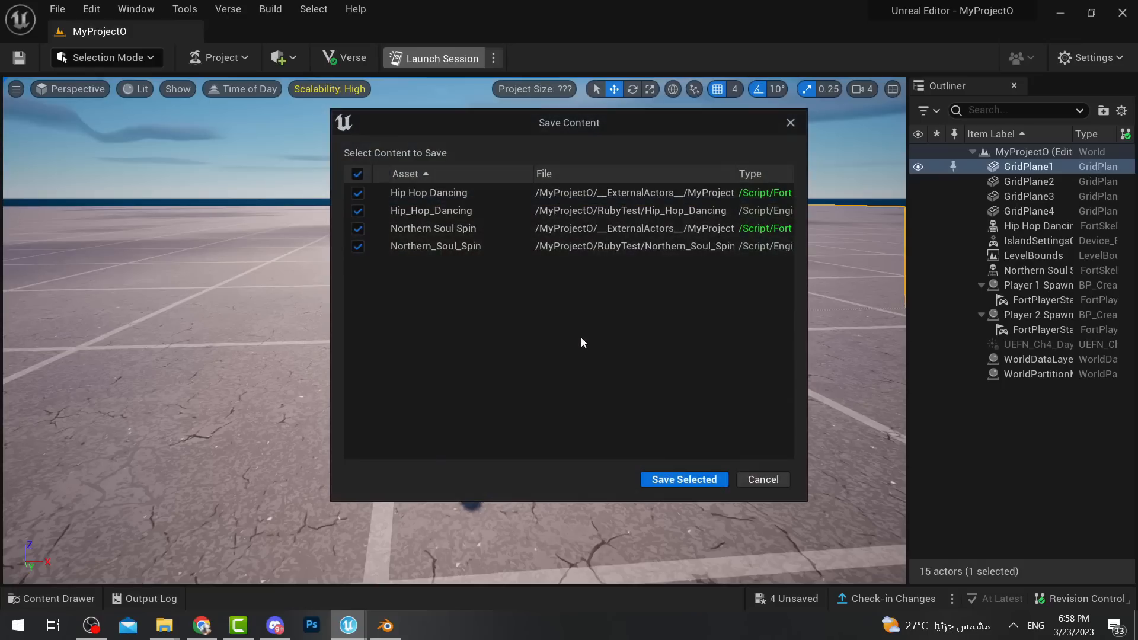
click(706, 481)
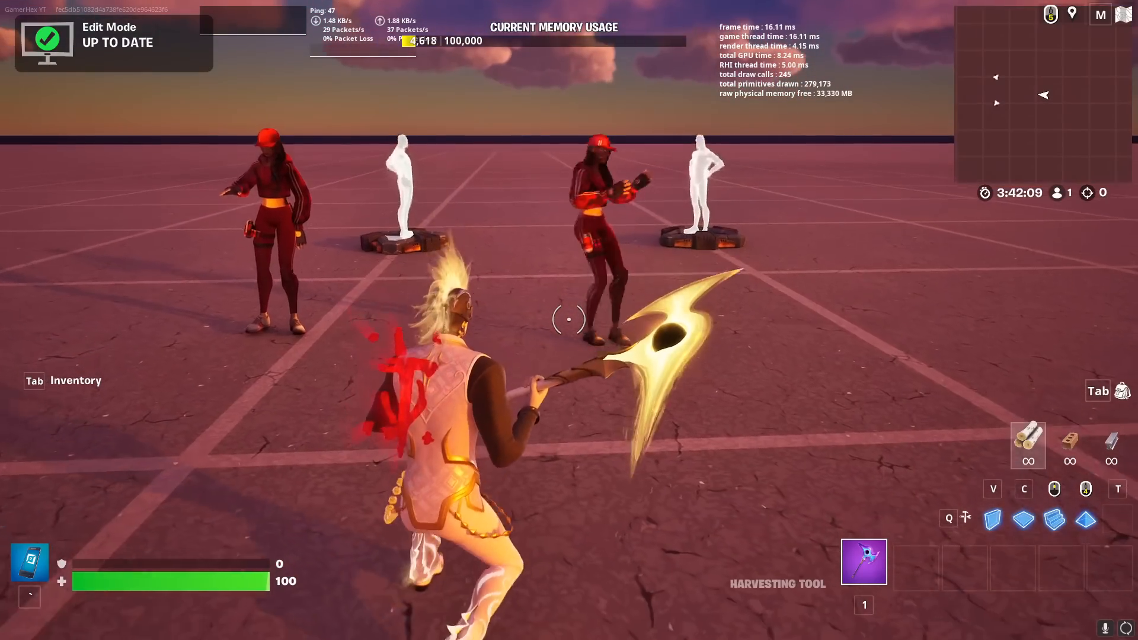
key(d)
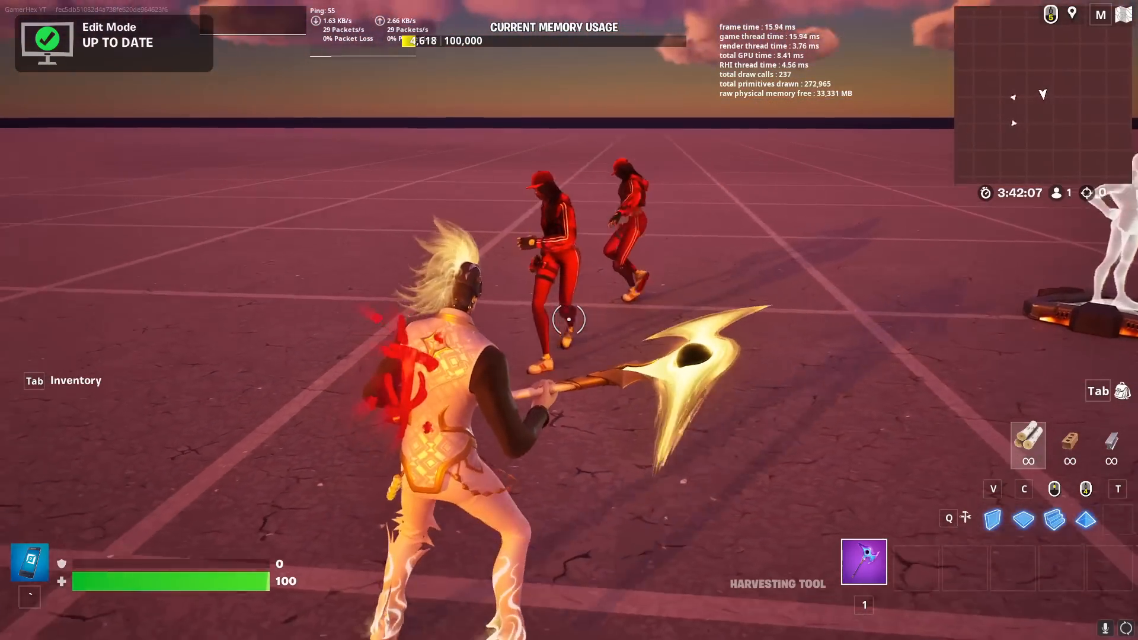
click(568, 320)
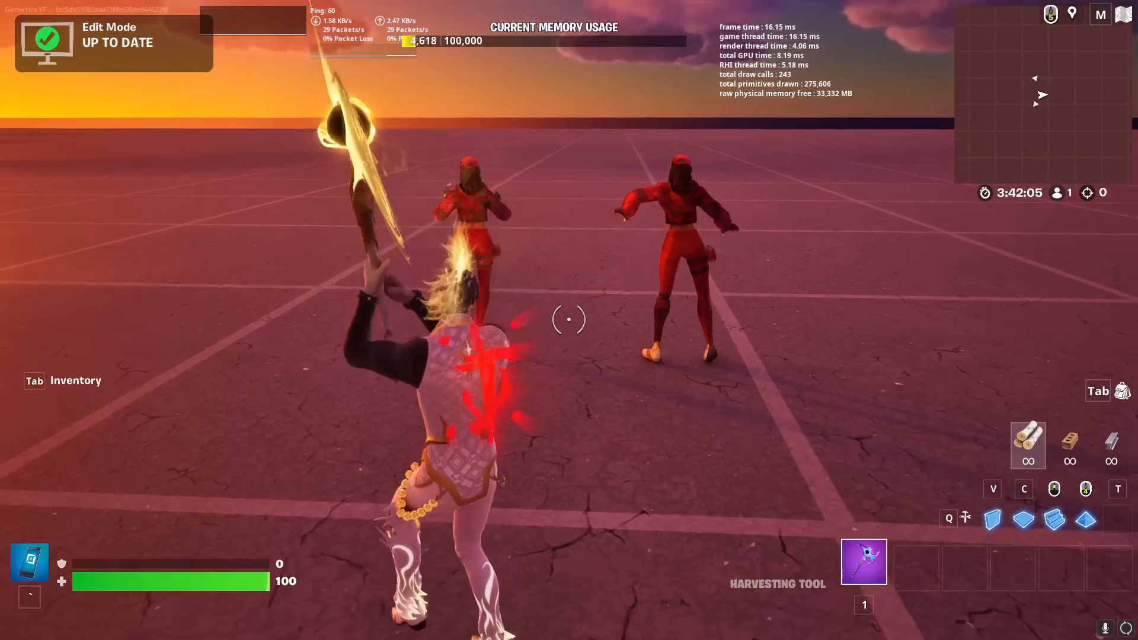